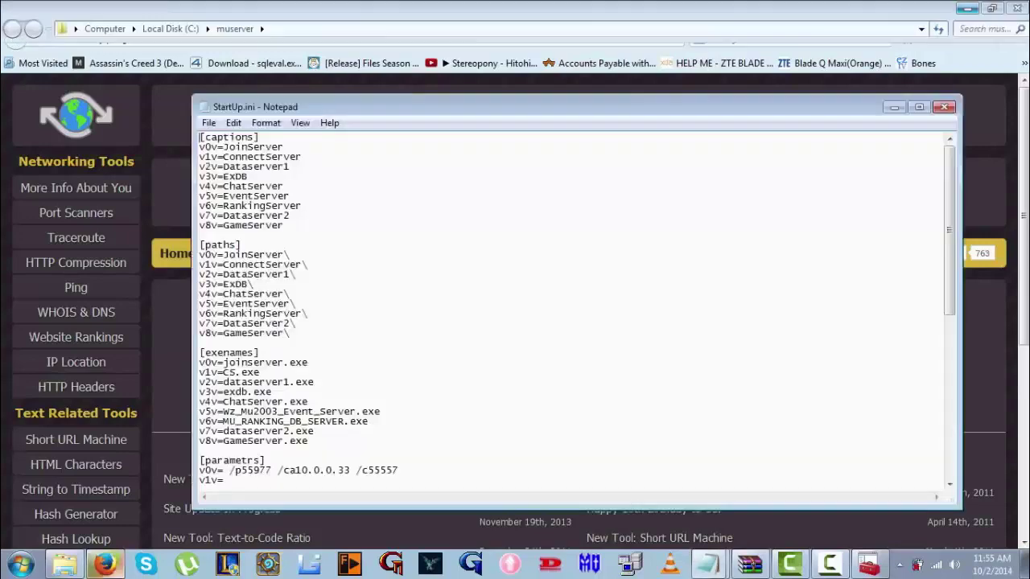
Replace 10.0.0.33 with 5.15.59.69 on the v8v, v3v and v0v lines of StartUp.ini
scroll(577, 308, "down", 11)
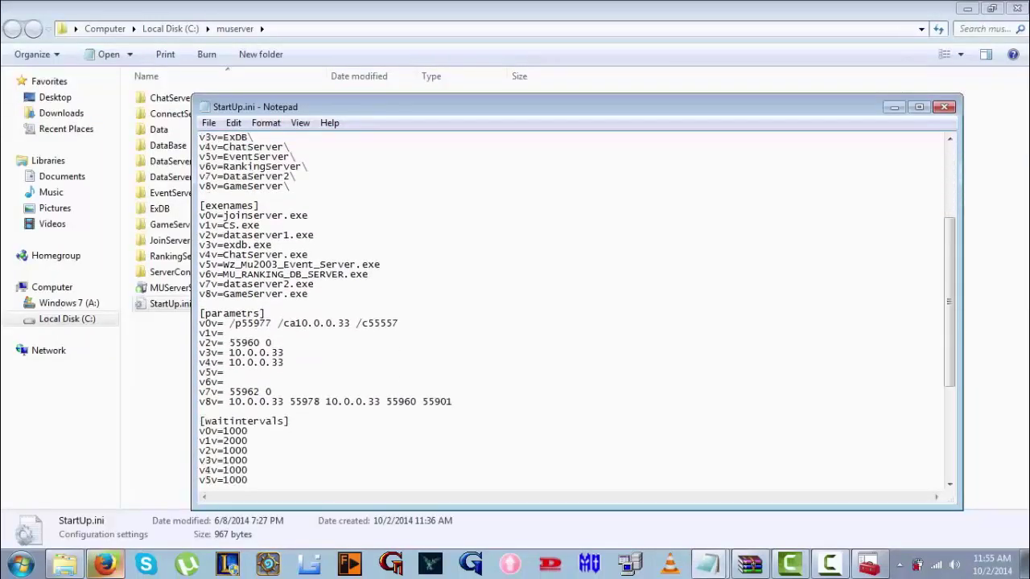
left_click_drag(381, 225, 228, 226)
type("5.15.59.69")
type("5.15.59.69")
left_click_drag(285, 176, 229, 186)
type("5.15.59.69")
type("5.15.59.69")
left_click_drag(350, 147, 296, 147)
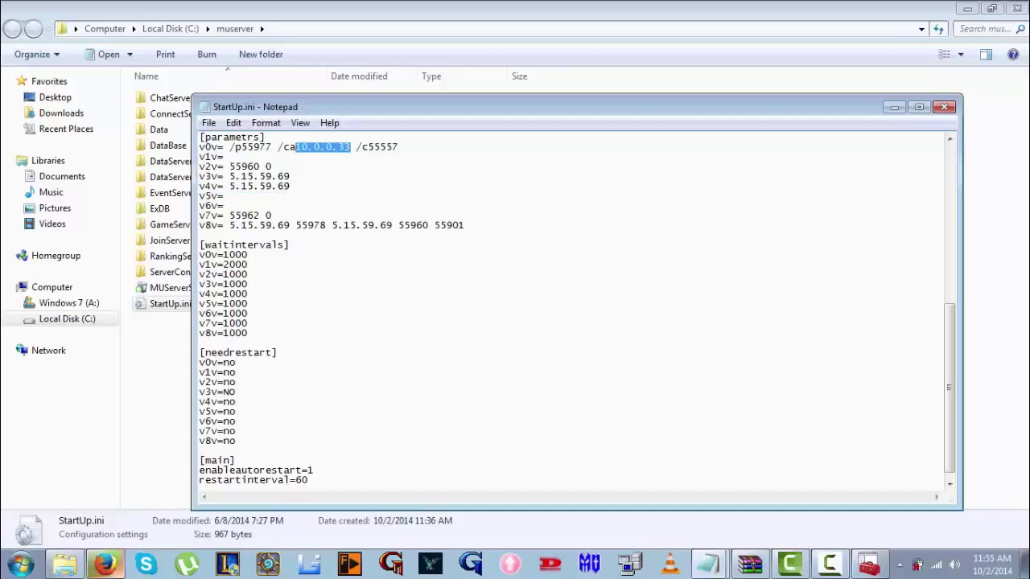
type("5.15.59.69")
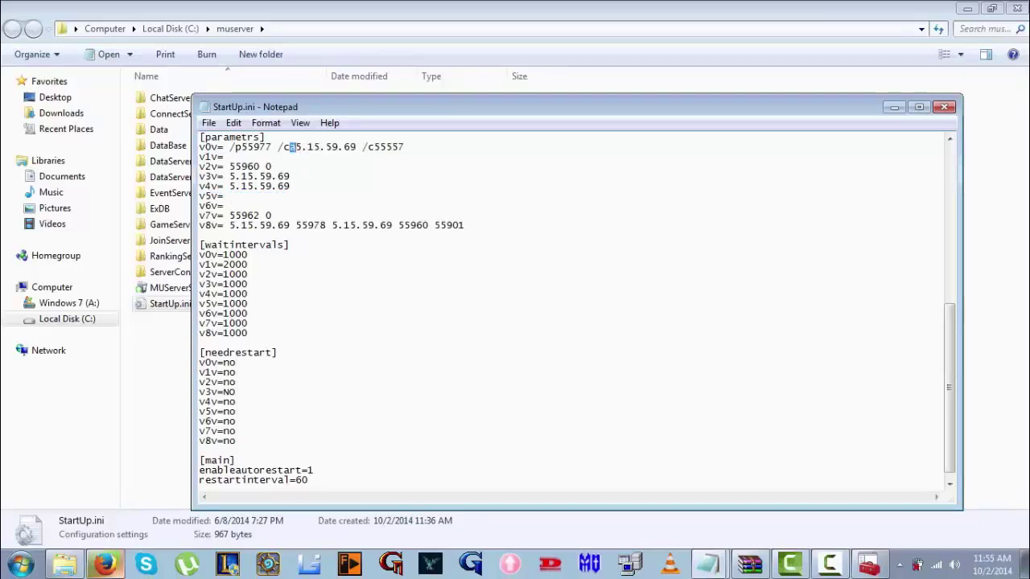
left_click_drag(296, 148, 283, 147)
Change the ipadd entry to 5.15.59.69, then close StartUp.ini, saving the changes
scroll(576, 309, "down", 1)
left_click_drag(290, 481, 235, 480)
type("5.15.59.69")
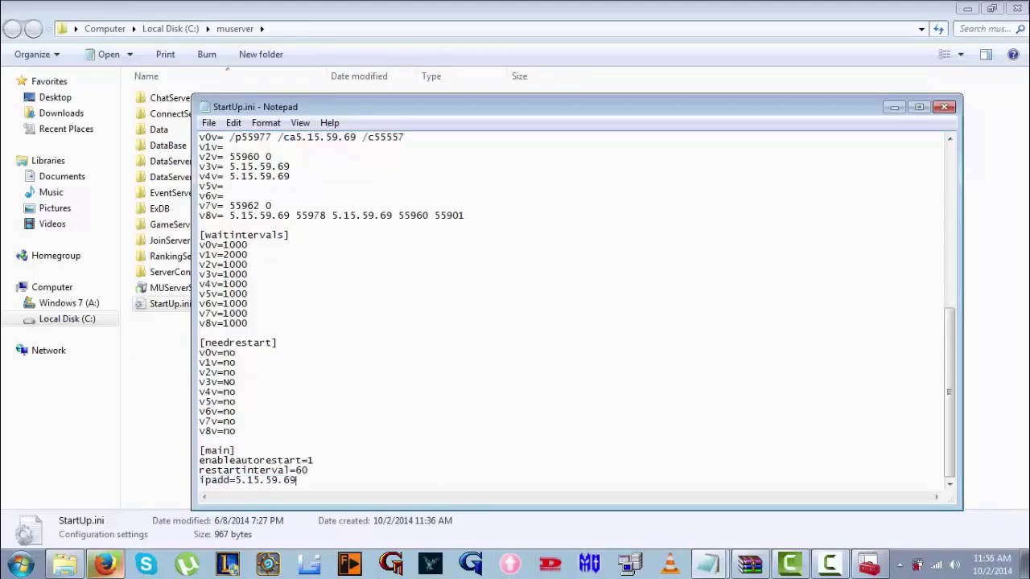
scroll(576, 309, "up", 6)
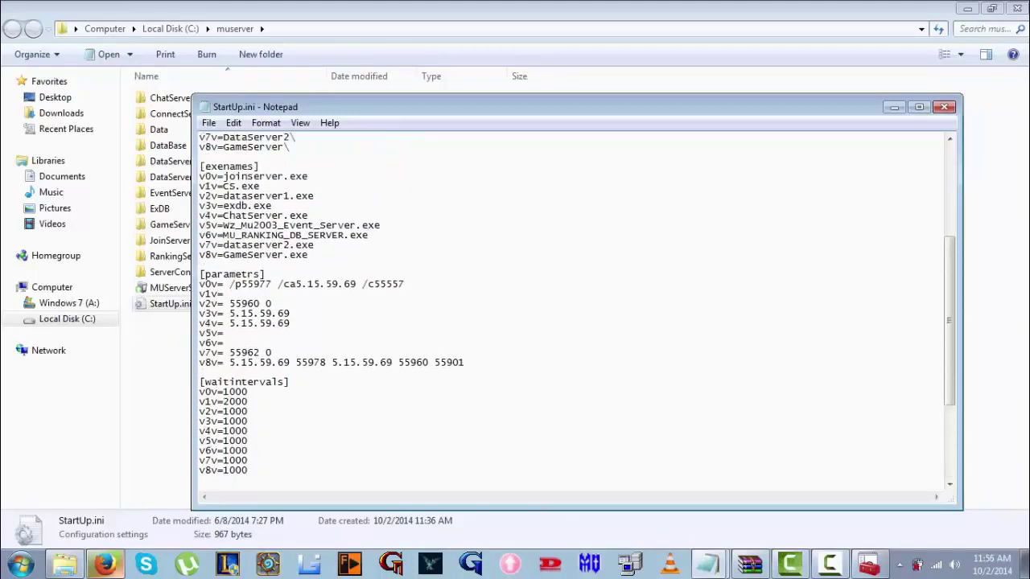
scroll(576, 309, "up", 5)
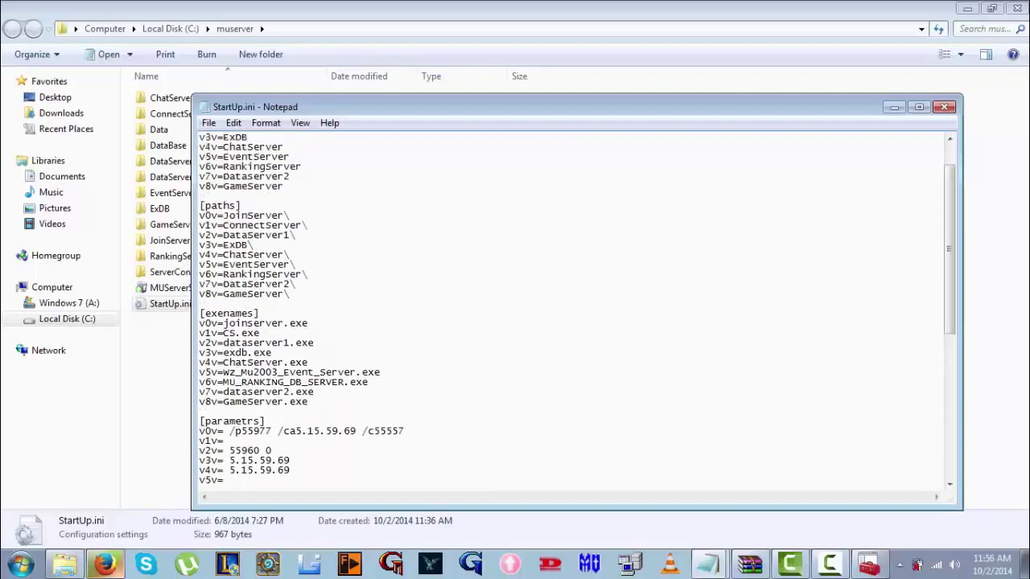
scroll(576, 309, "down", 11)
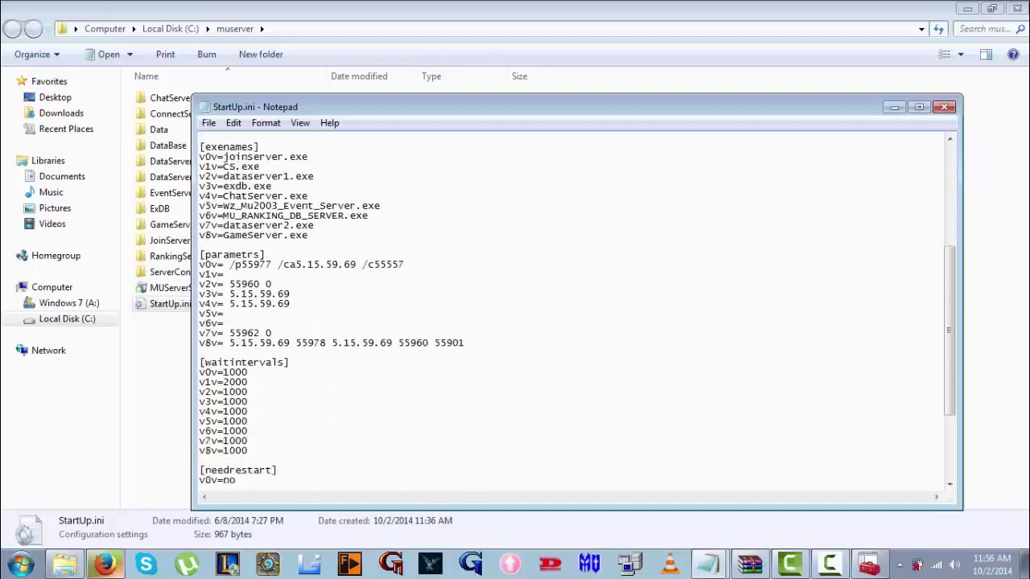
key("Return")
type("ipadd=5.15.59.69")
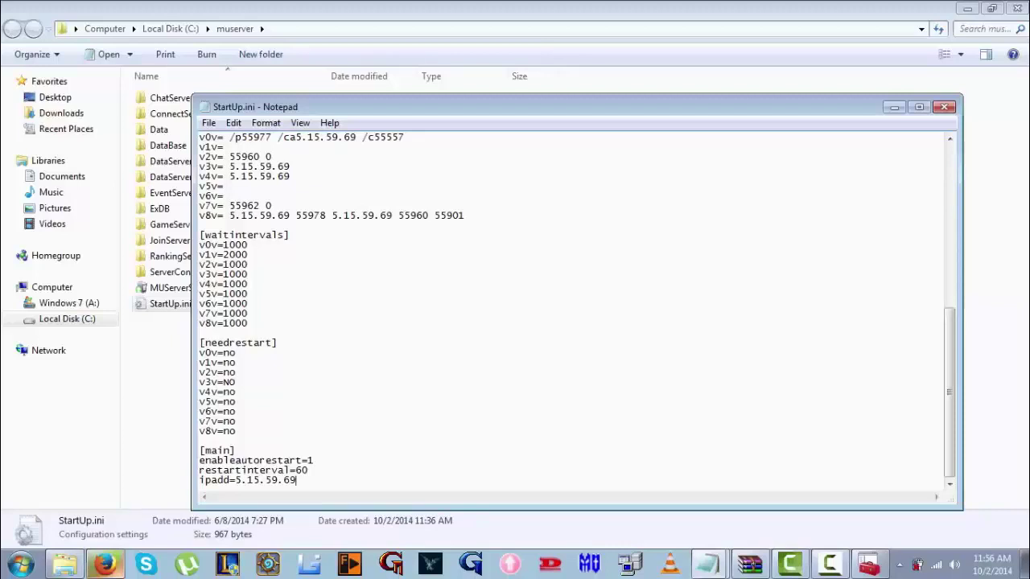
key("alt+F4")
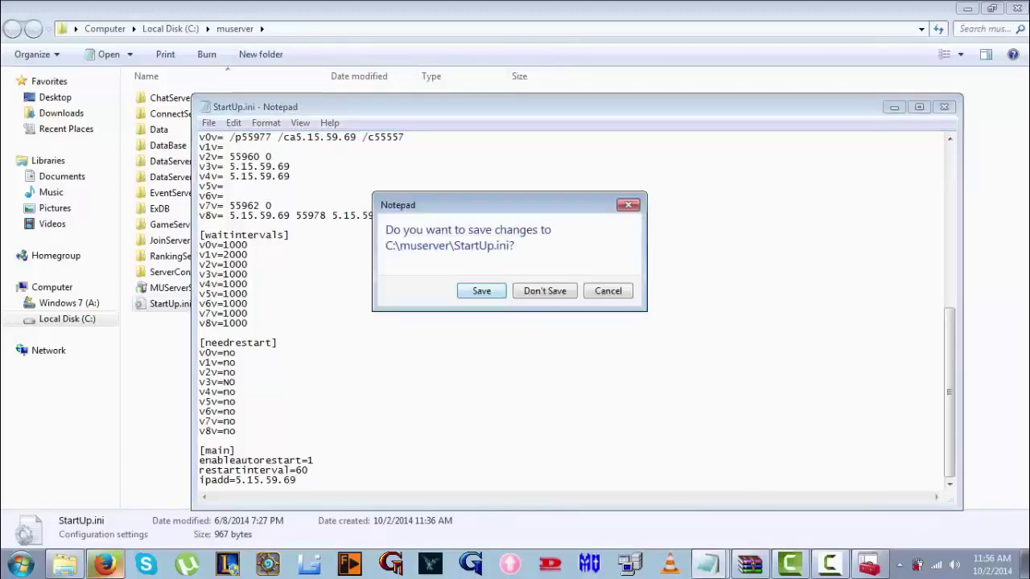
key("Return")
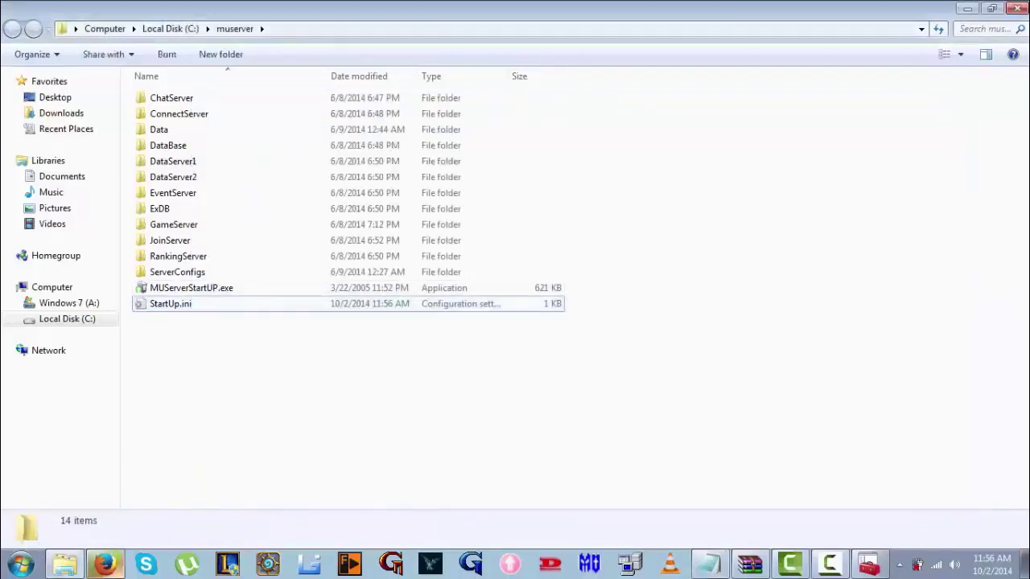
Open svconfig.ini from the muserver\RankingServer folder
left_click(173, 272)
double_click(173, 272)
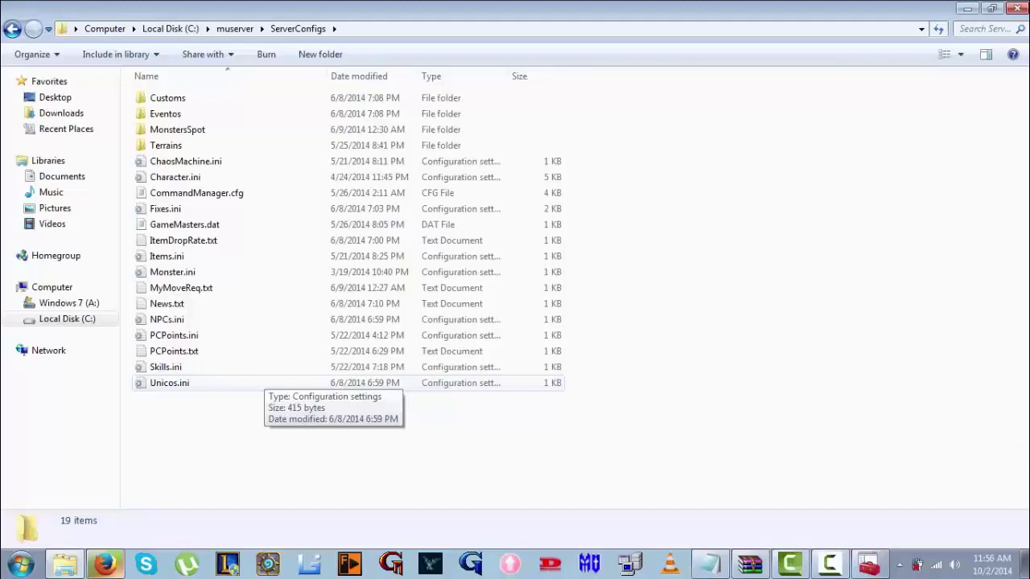
key("BackSpace")
double_click(175, 255)
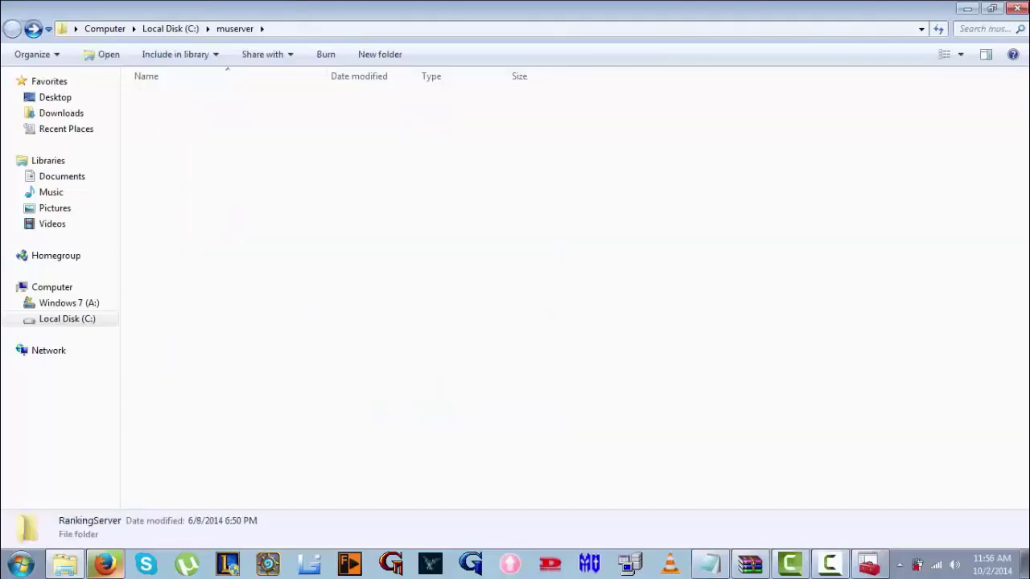
double_click(172, 146)
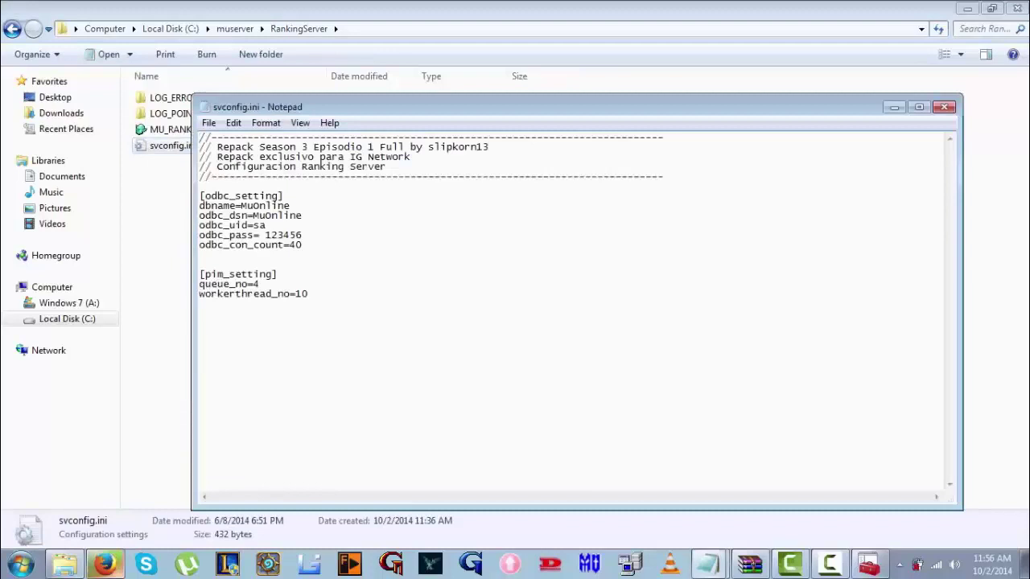
Replace the odbc_pass value with the new database password and save svconfig.ini
left_click_drag(303, 235, 265, 235)
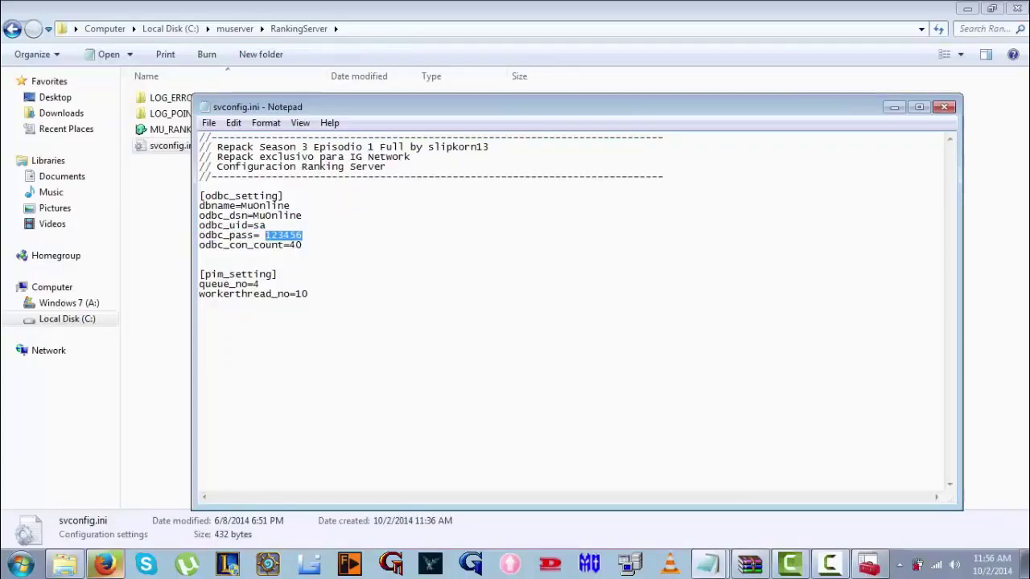
type("testtutorial")
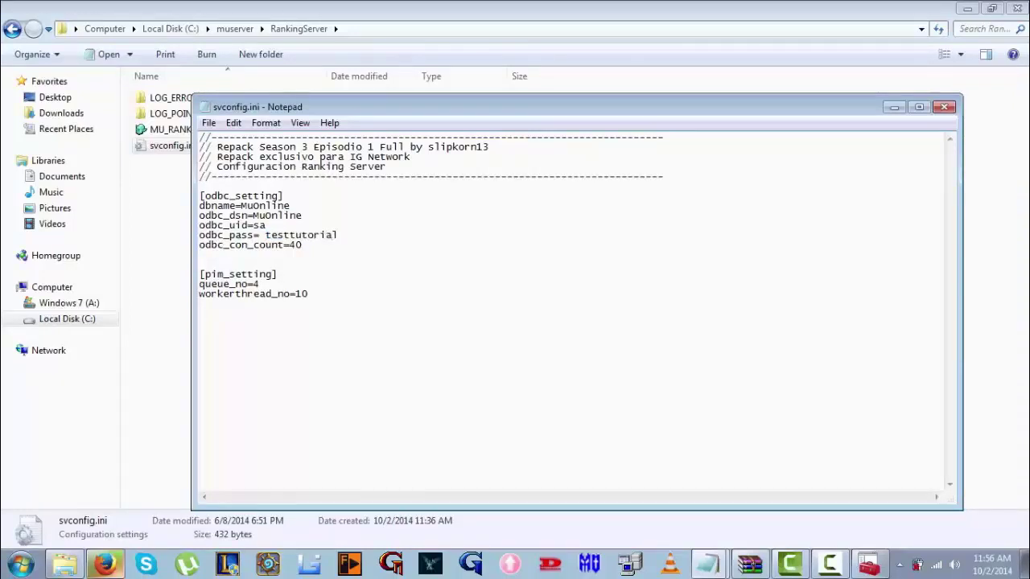
left_click(944, 107)
left_click(481, 291)
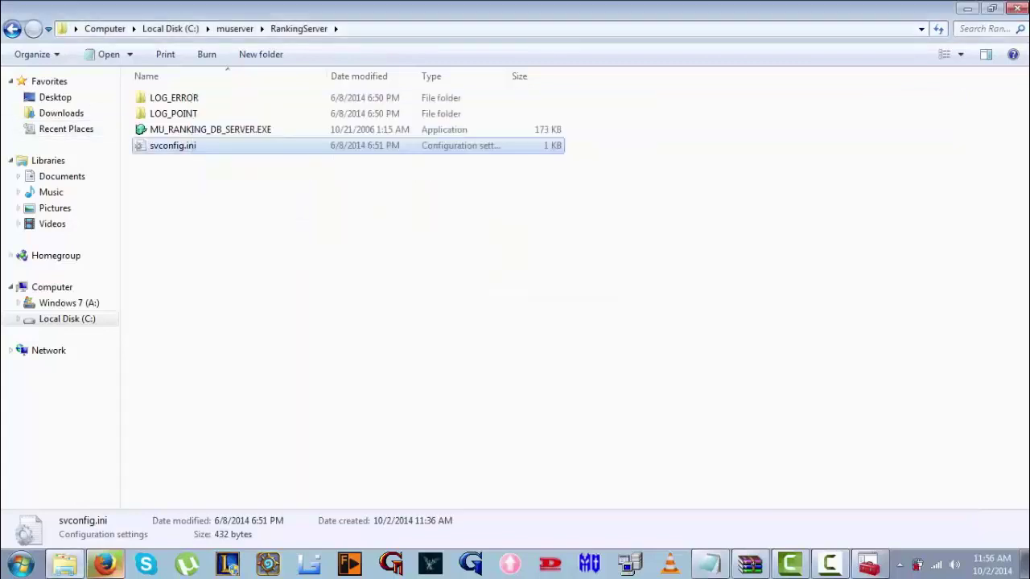
Open SCF_Config.ini from JoinServer\Data
left_click(12, 28)
key("Up")
key("Return")
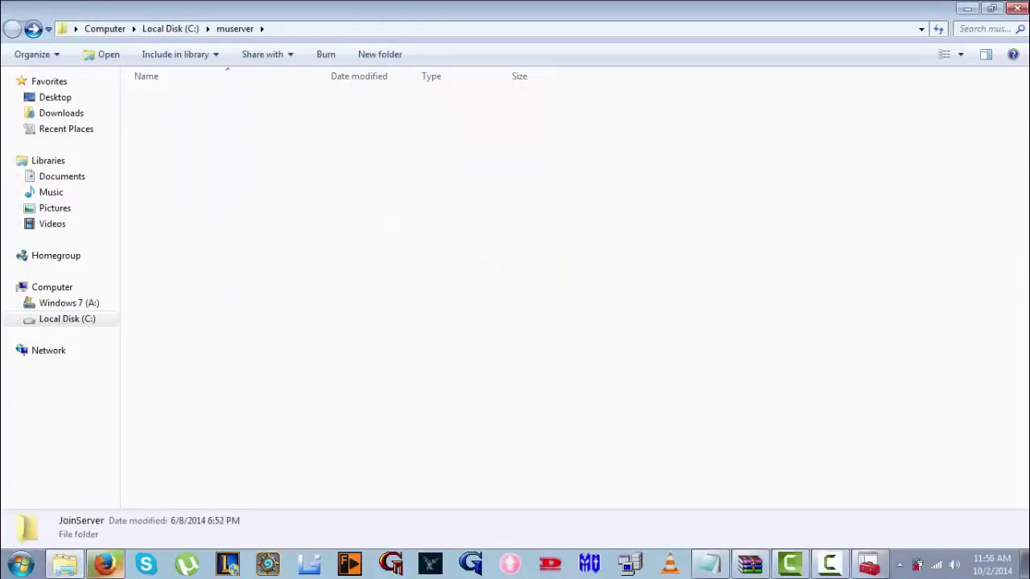
key("Return")
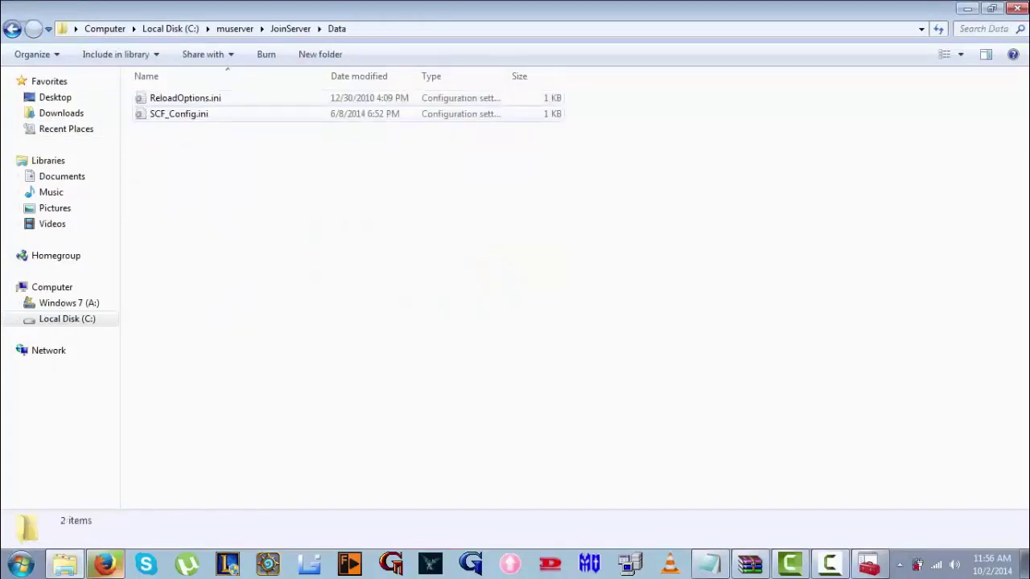
key("Down")
key("Return")
Set the Password line to the new database password
key("Down")
key("Down")
key("Down")
key("Down")
key("Down")
key("Down")
key("Down")
key("Down")
key("Down")
key("Down")
key("Down")
key("Down")
key("Down")
key("End")
key("shift+Left")
key("shift+Left")
key("shift+Left")
key("shift+Left")
key("shift+Left")
key("shift+Left")
type("testtutor")
key("BackSpace")
type("torial")
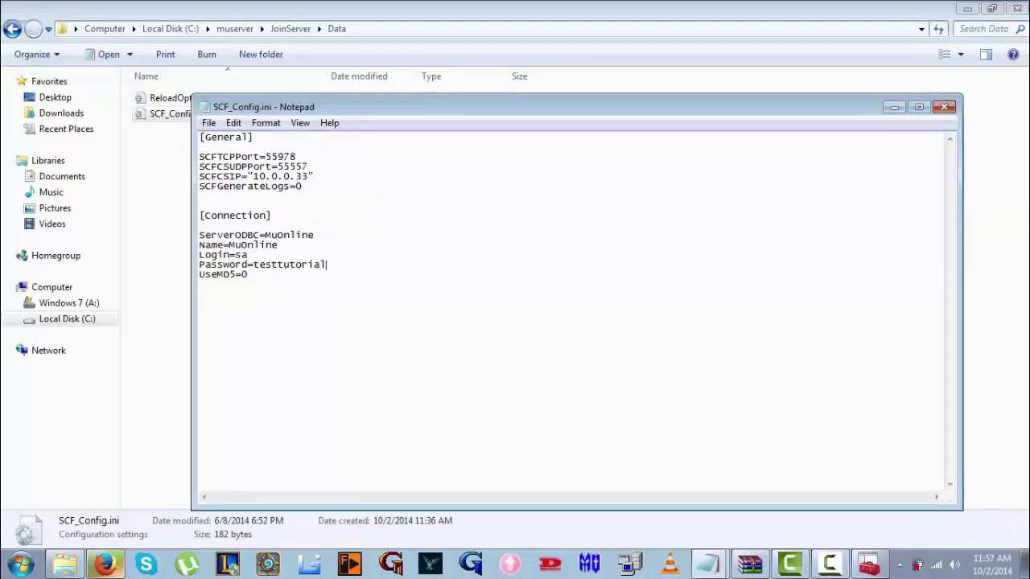
Change SCFCSIP to 5.15.59.69 and save SCF_Config.ini
left_click_drag(309, 176, 254, 176)
type("5.15.59.69")
left_click(944, 107)
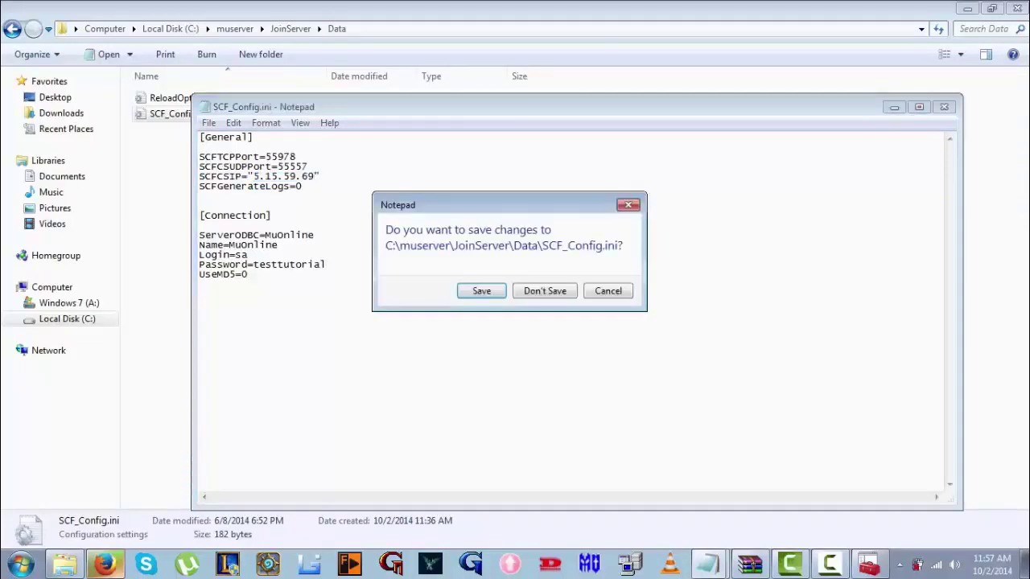
key("Return")
left_click(12, 28)
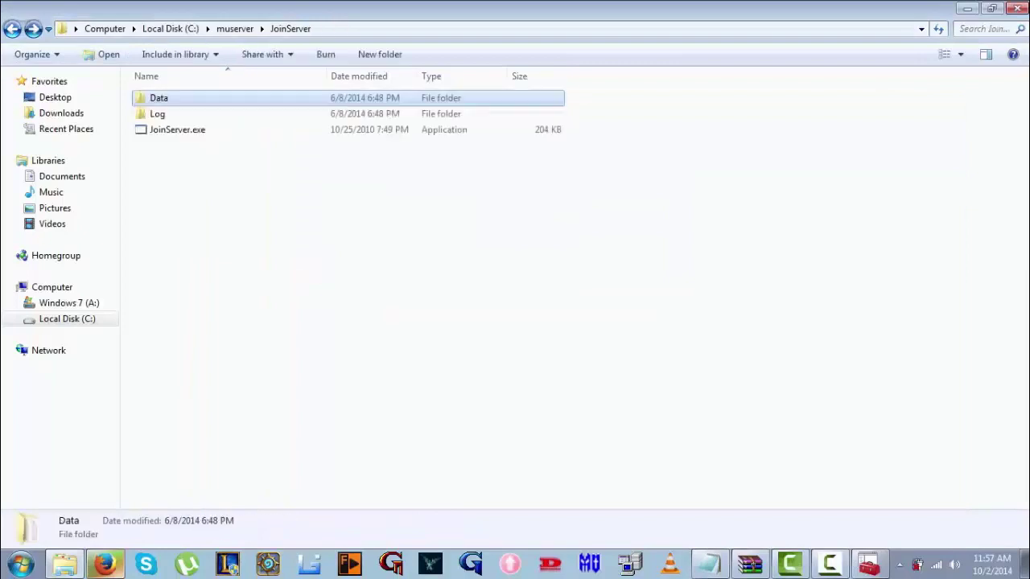
Reopen RankingServer's svconfig.ini to check the password, then close it
left_click(12, 28)
key("Down")
key("Return")
key("End")
key("Return")
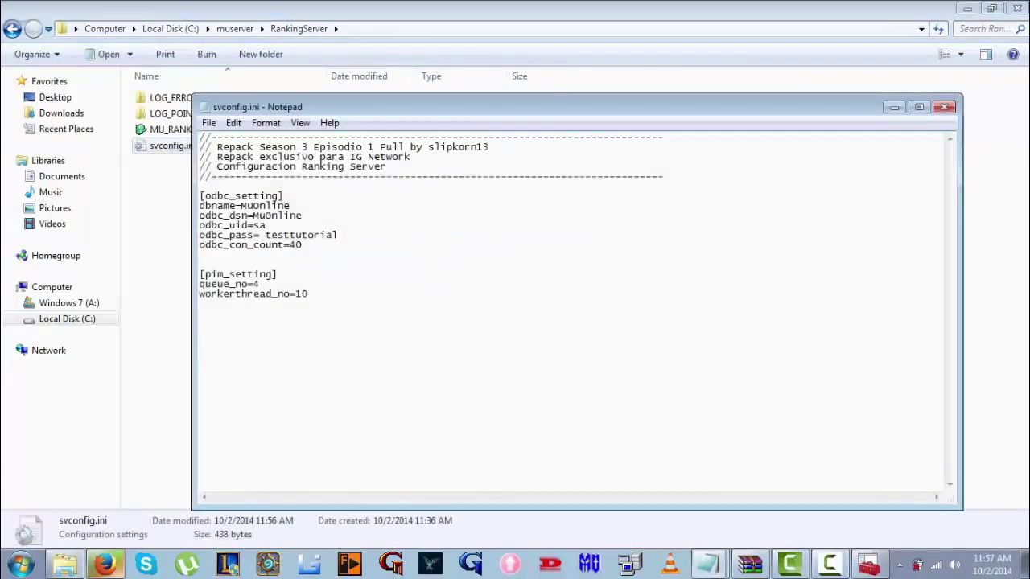
left_click(945, 107)
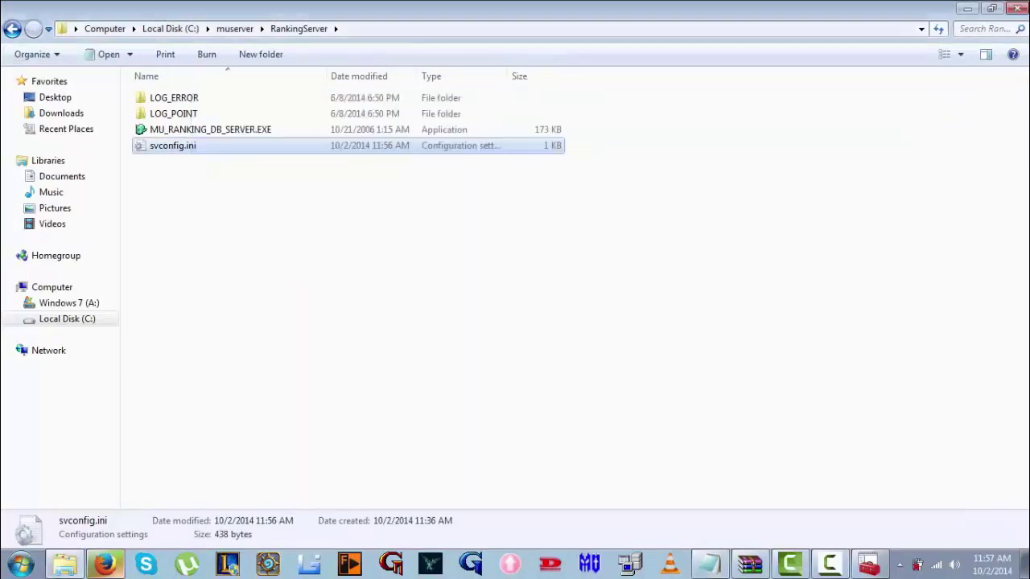
Look into GameServer's Data folder, then return to muserver
left_click(12, 28)
key("Up")
key("Up")
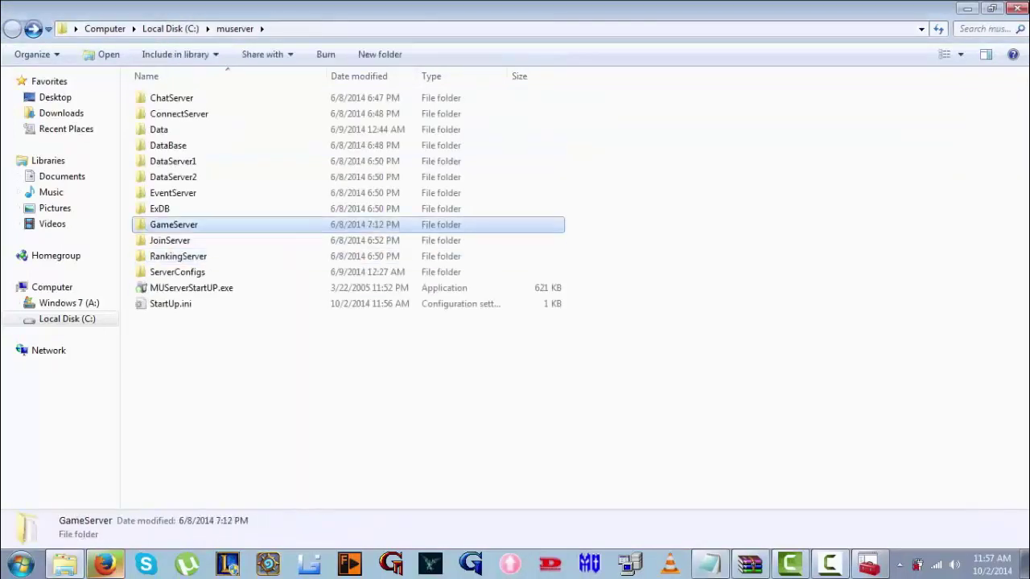
key("Return")
key("Down")
key("Down")
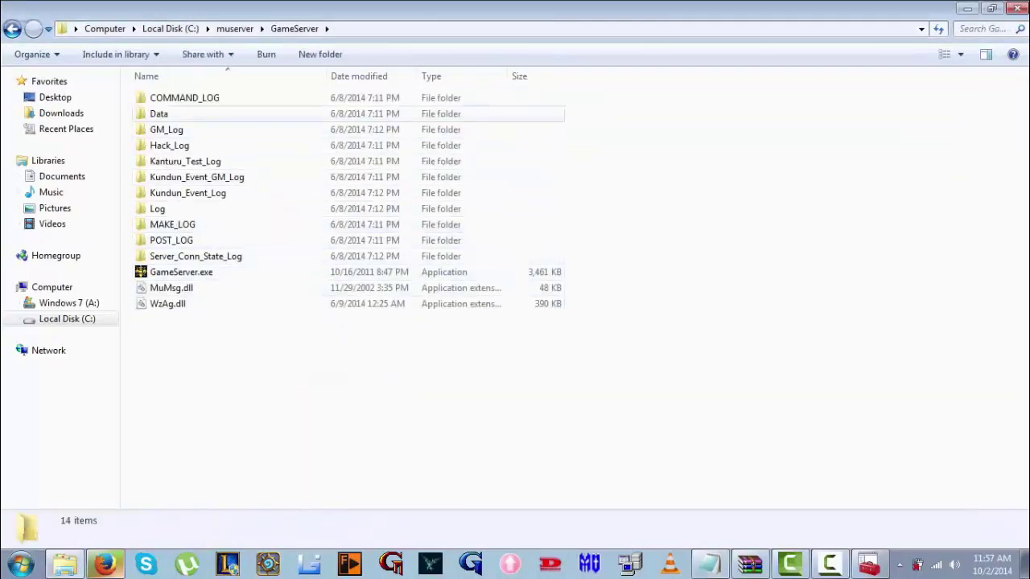
key("Up")
key("Return")
key("BackSpace")
key("BackSpace")
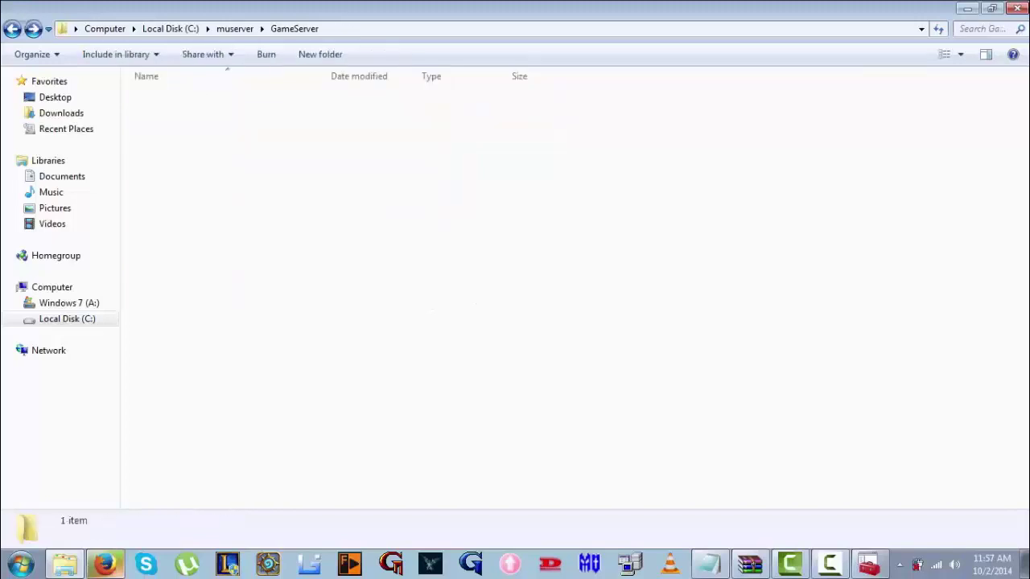
In ExDB's exdb.ini, set ChatServerIP to 5.15.59.69 and the sa password, then switch to WinRAR
key("Up")
key("Return")
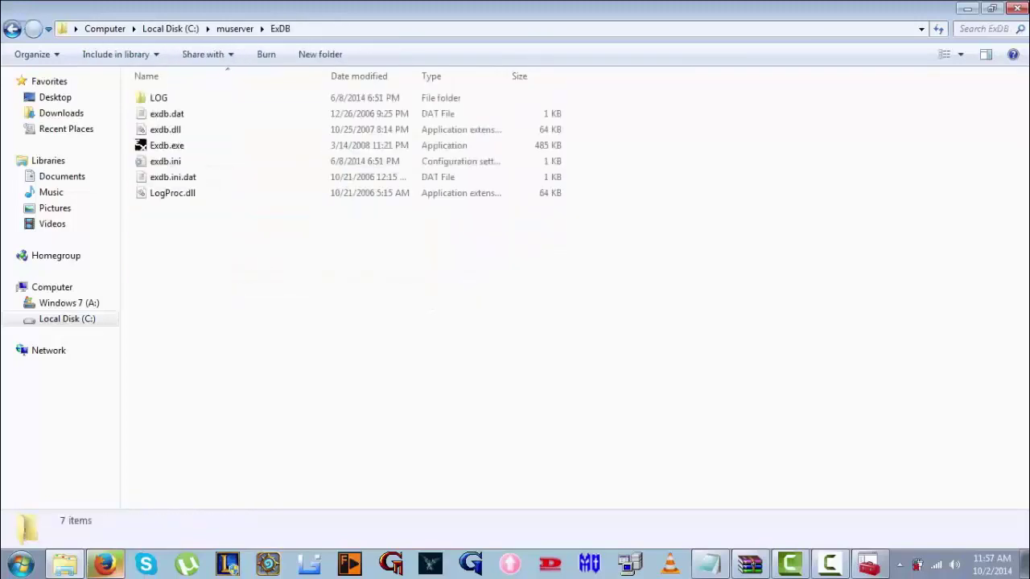
key("Down")
key("Down")
key("Down")
key("Down")
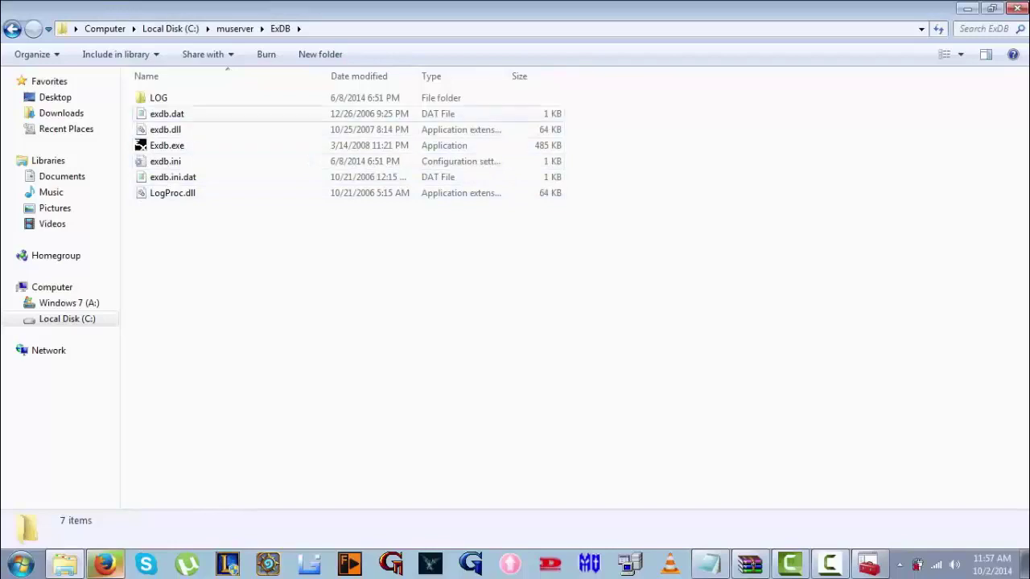
key("Return")
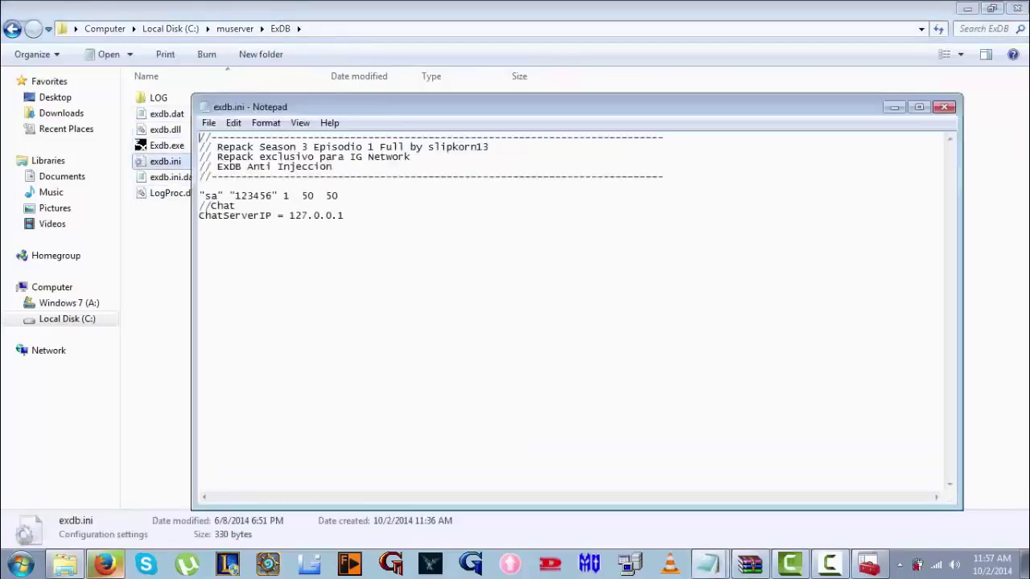
key("shift+Left")
key("shift+Left")
key("shift+Left")
key("shift+Left")
key("shift+Left")
key("shift+Left")
key("shift+Left")
key("shift+Left")
key("shift+Left")
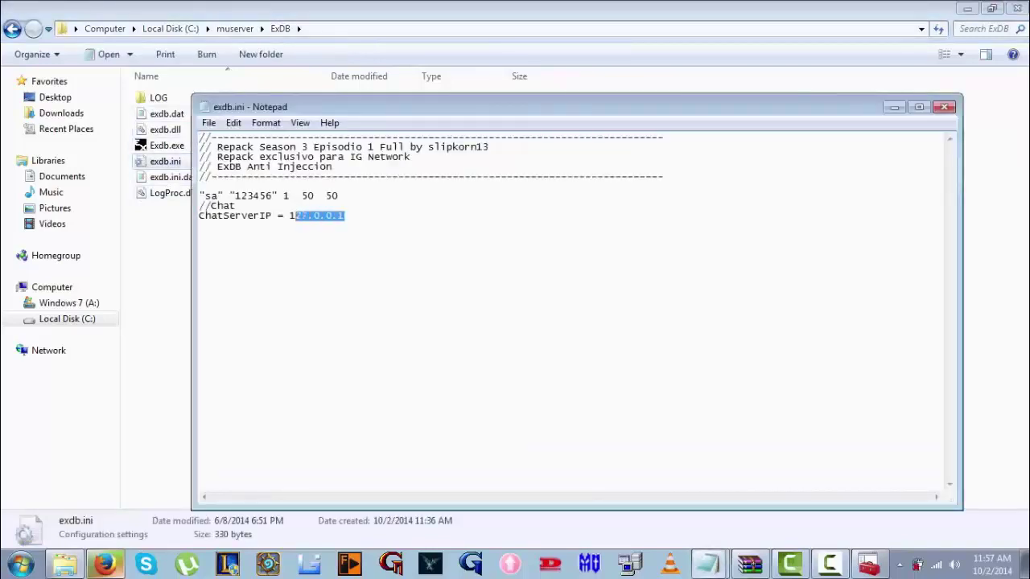
type("5.15.59.69")
key("shift+Left")
key("shift+Left")
key("shift+Left")
key("shift+Left")
key("shift+Left")
key("shift+Left")
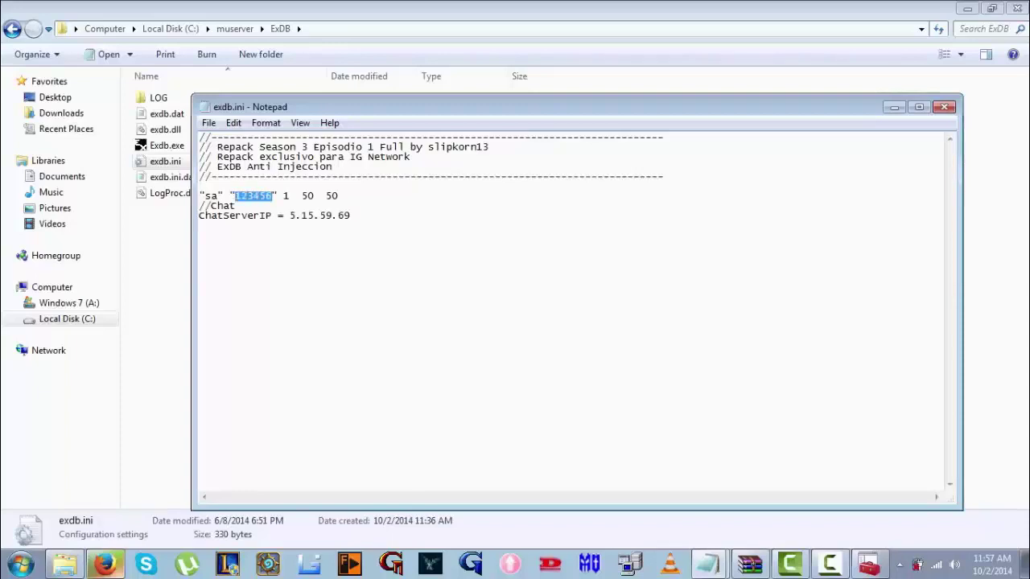
type("testtutorial")
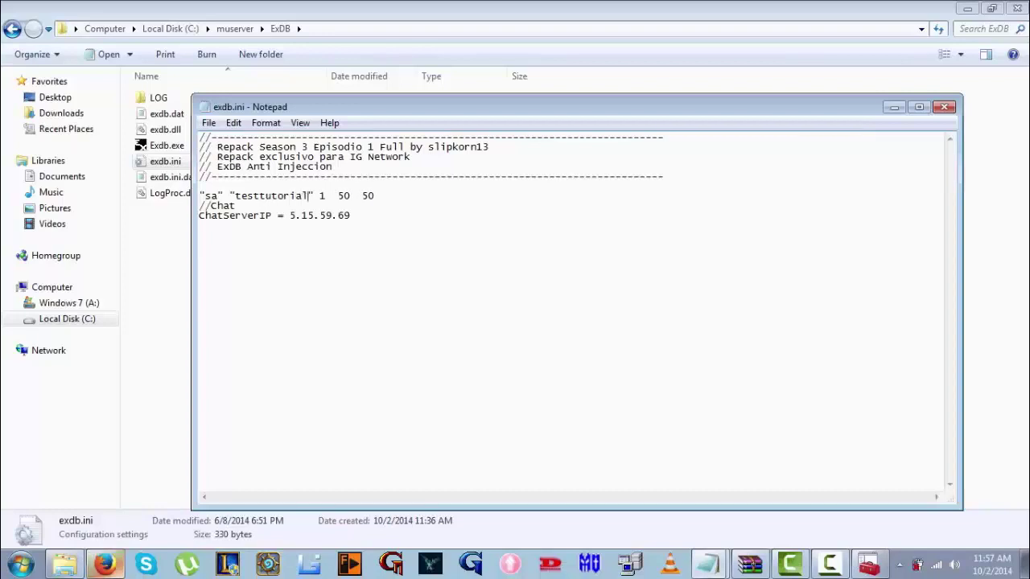
key("alt+Tab")
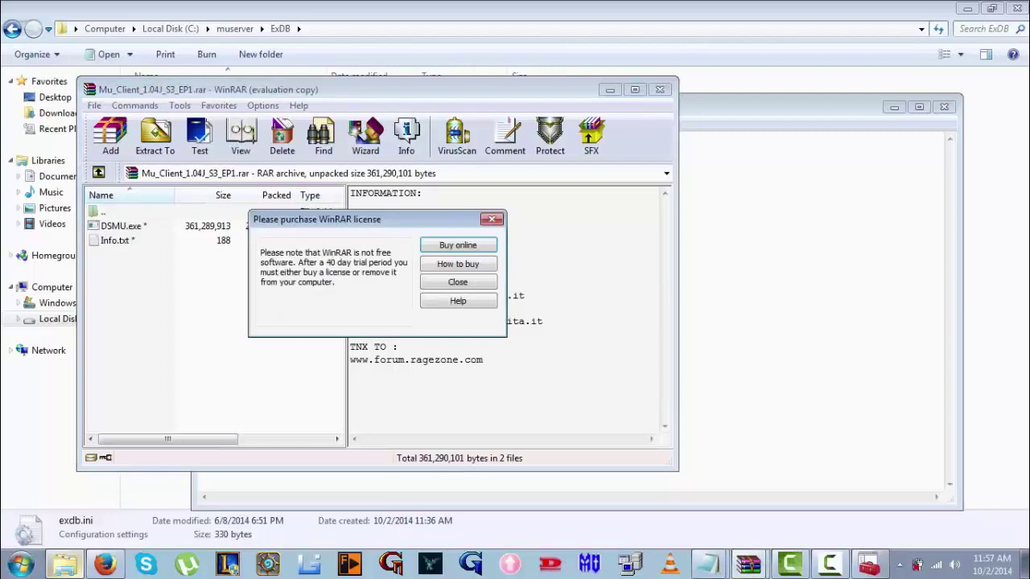
Extract DSMU.exe and Info.txt from Mu_Client_1.04J_S3_EP1.rar to Local Disk (C:)
left_click(492, 219)
left_click_drag(151, 333, 109, 230)
left_click(154, 135)
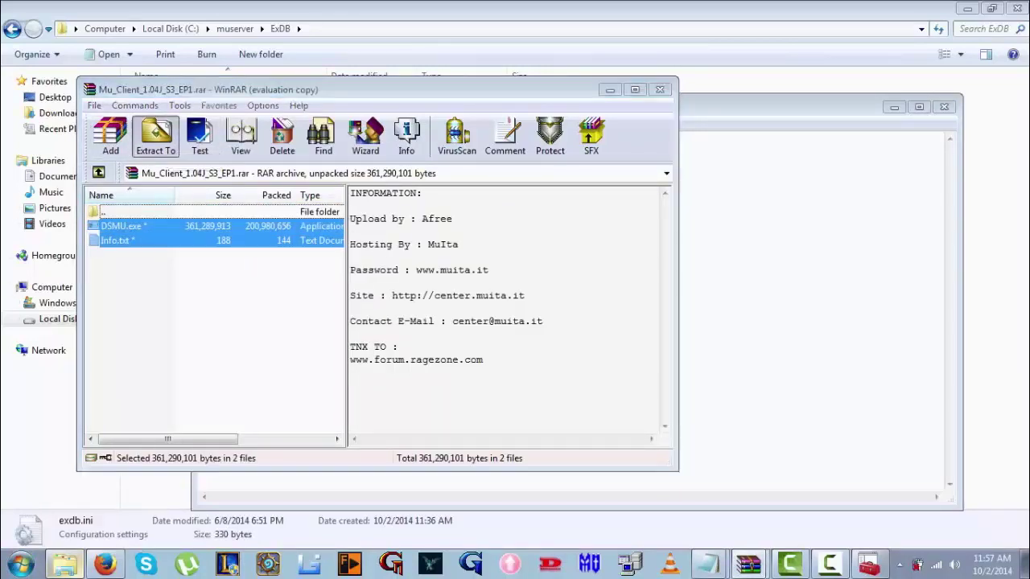
left_click(450, 263)
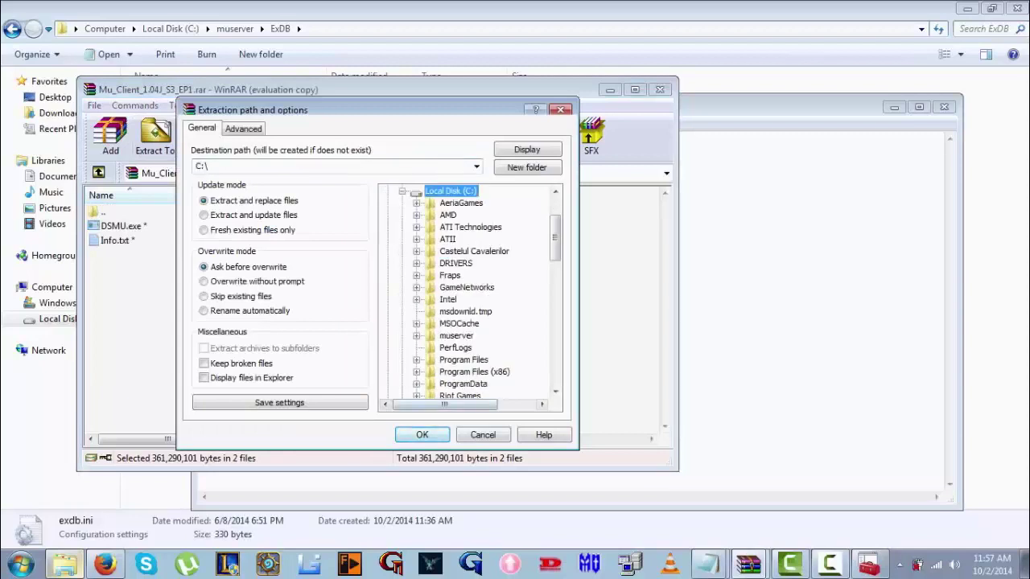
left_click(422, 434)
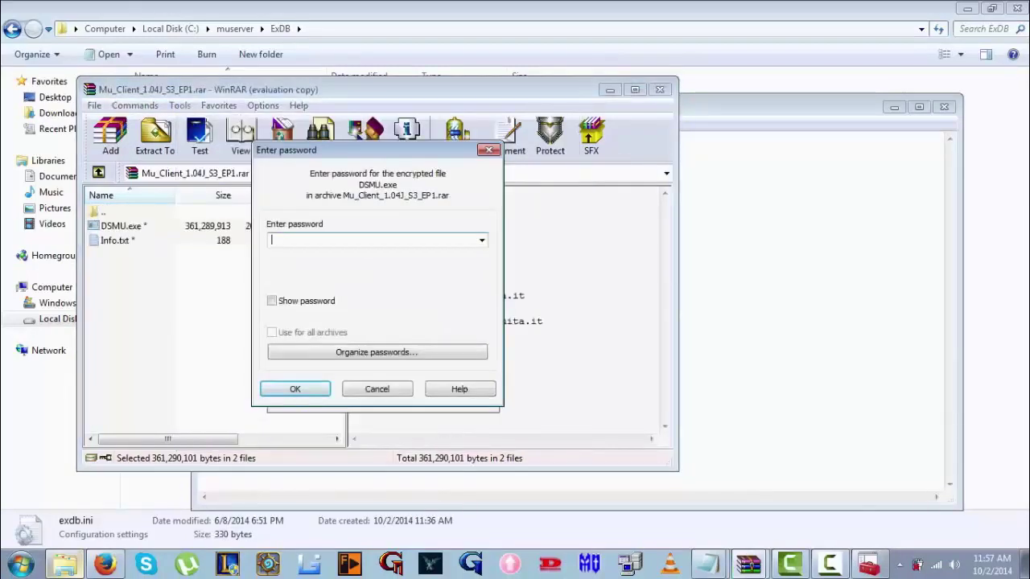
left_click(105, 564)
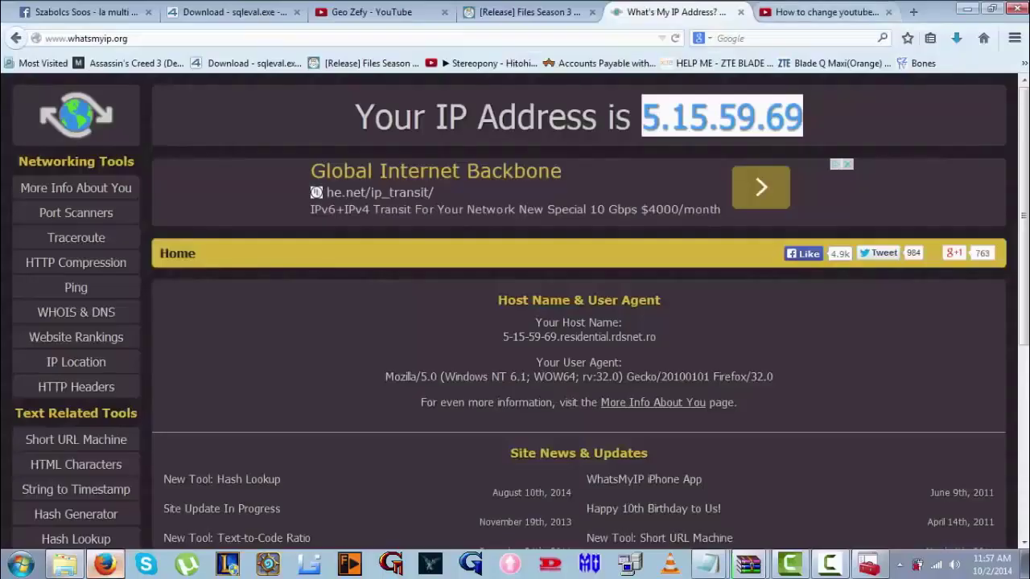
Copy the archive password from the ragezone release thread
key("ctrl+shift+Tab")
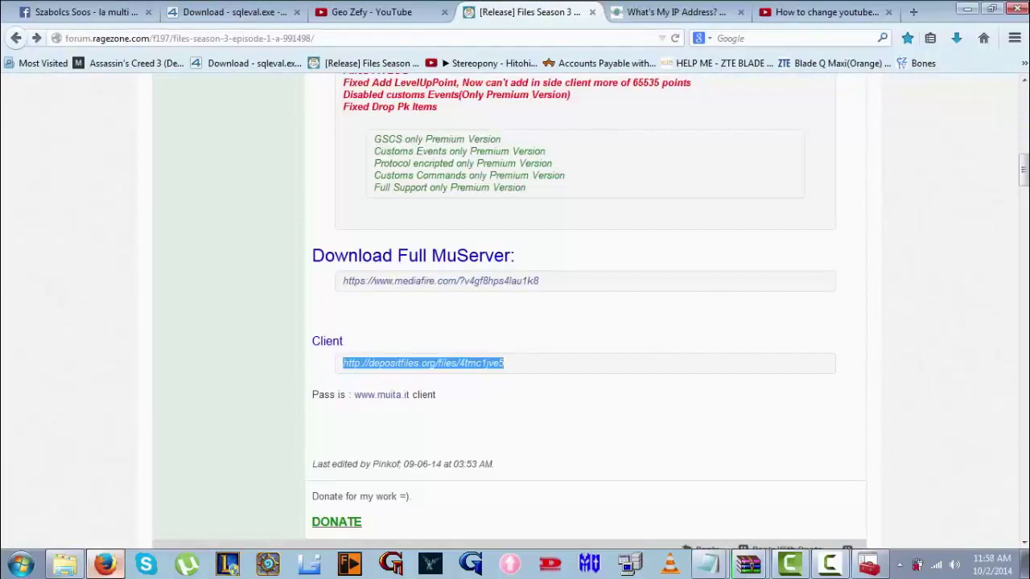
left_click_drag(436, 395, 312, 395)
left_click(312, 395)
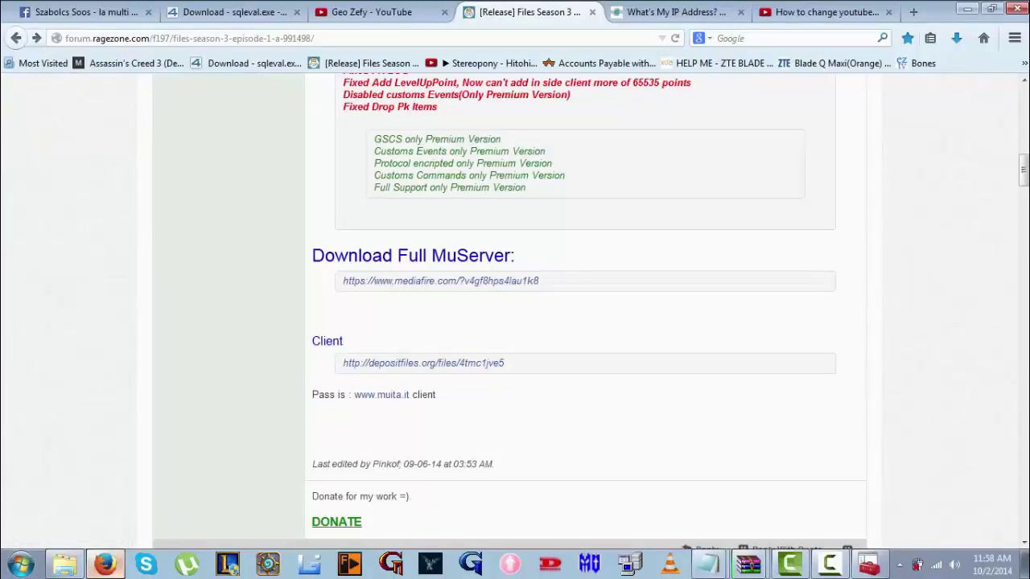
left_click_drag(410, 395, 354, 395)
key("ctrl+c")
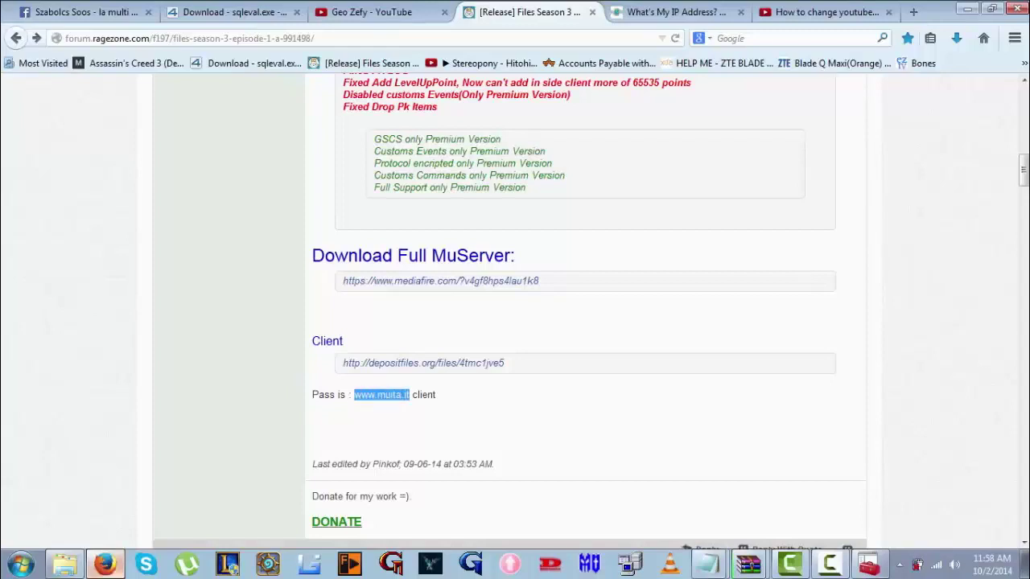
Enter the password in WinRAR's prompt and let DSMU.exe extract in the background
left_click(748, 564)
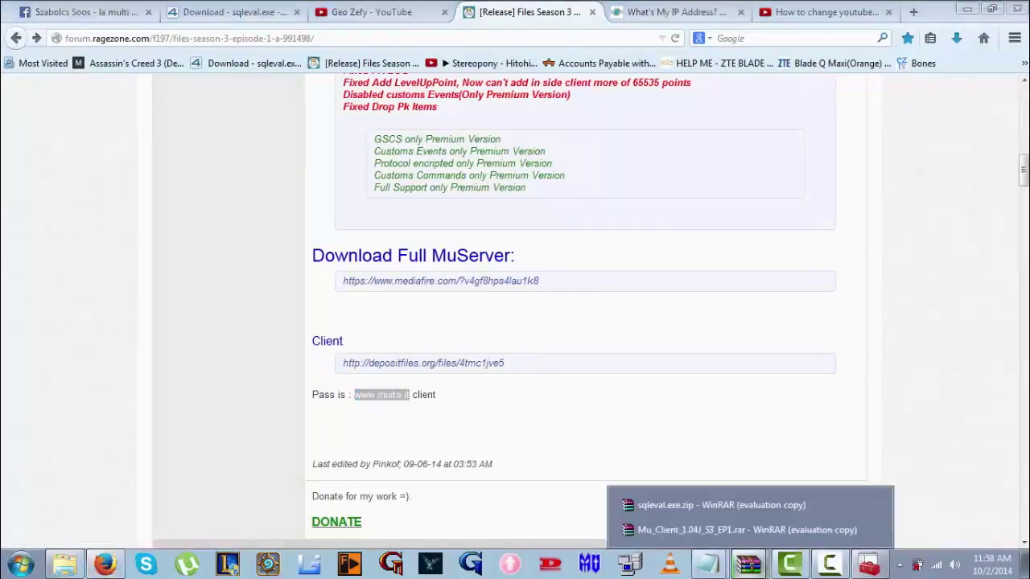
left_click(732, 530)
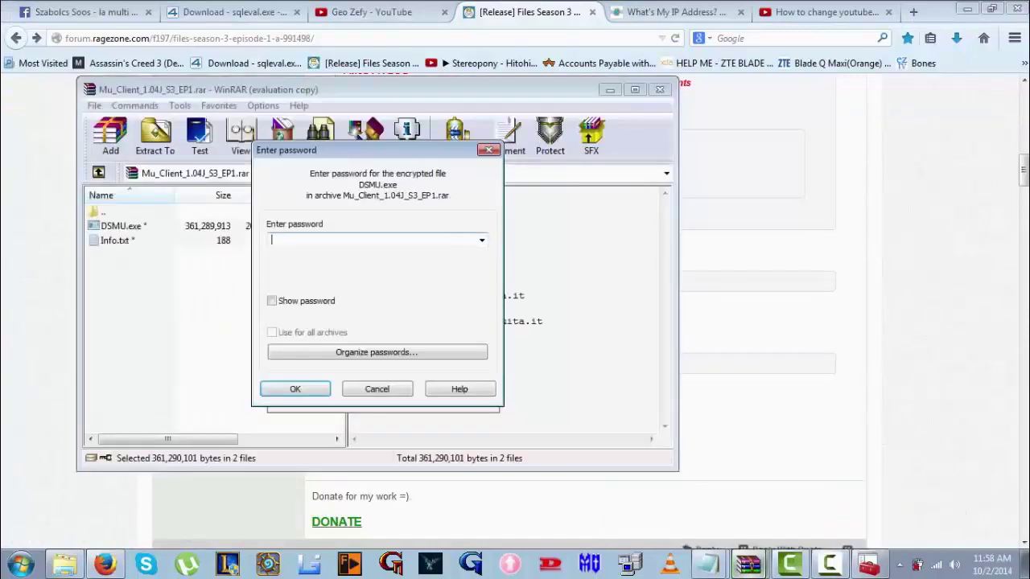
key("ctrl+v")
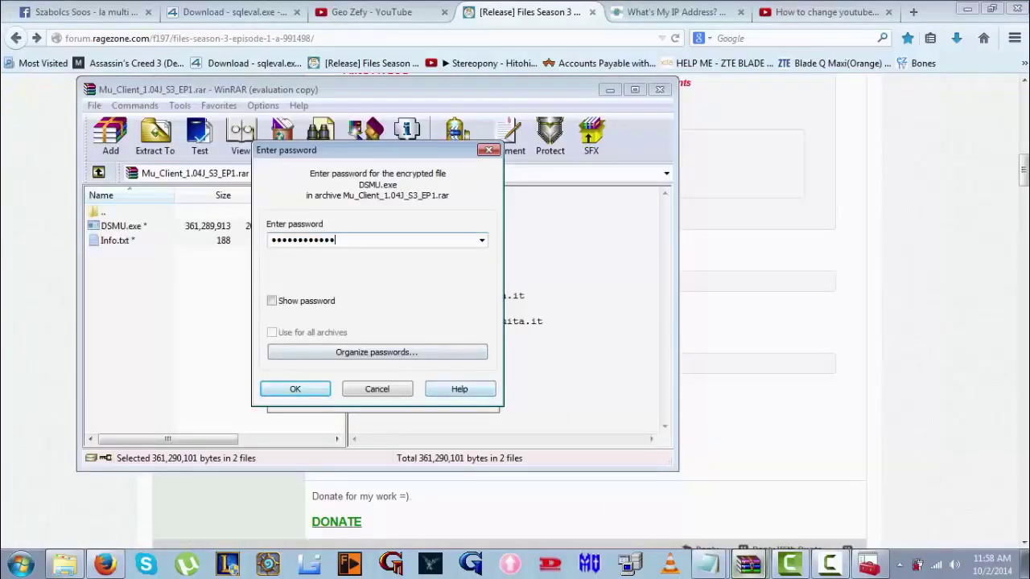
key("Down")
key("Return")
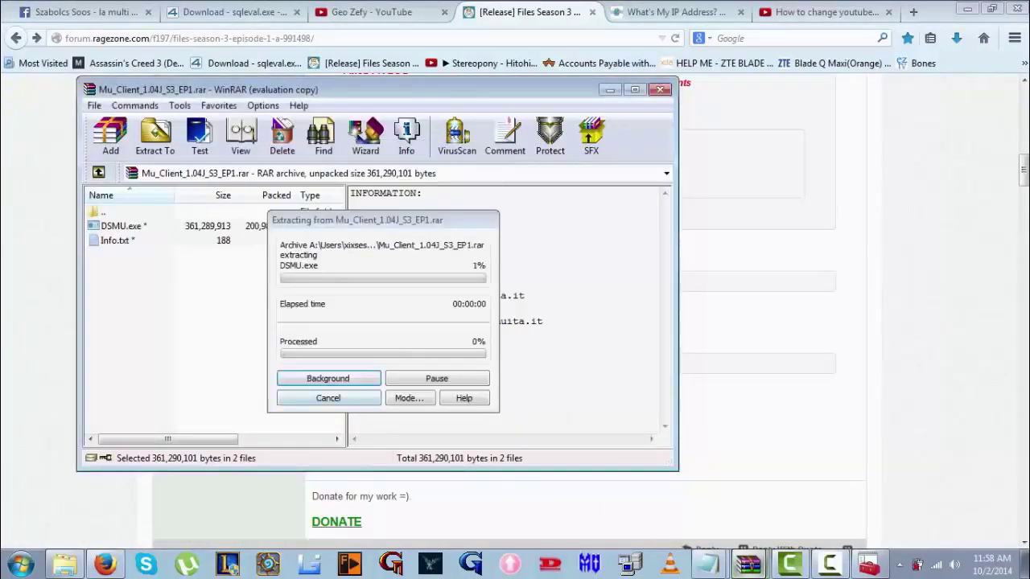
left_click(327, 376)
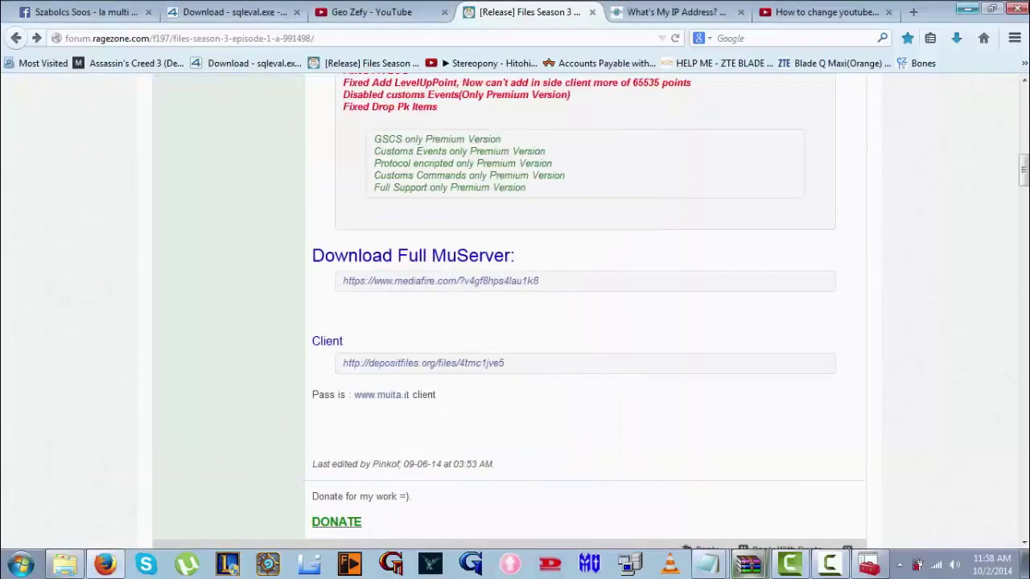
Close exdb.ini, answering its save prompt
left_click(967, 9)
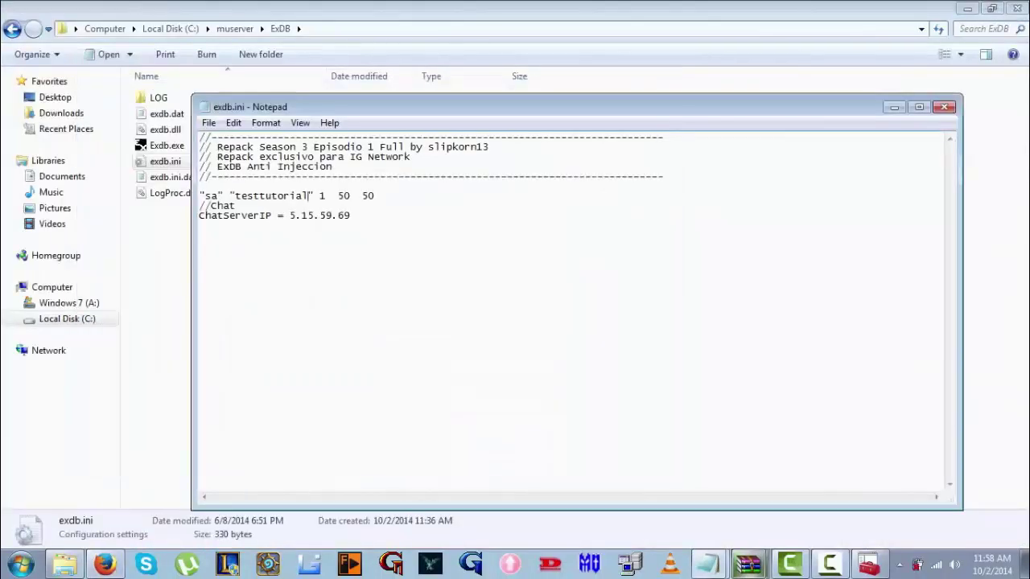
left_click(943, 107)
left_click(607, 290)
In EventServer\DATA\svconfig.ini, replace the mu2003_pass value with the new password and save
left_click(33, 29)
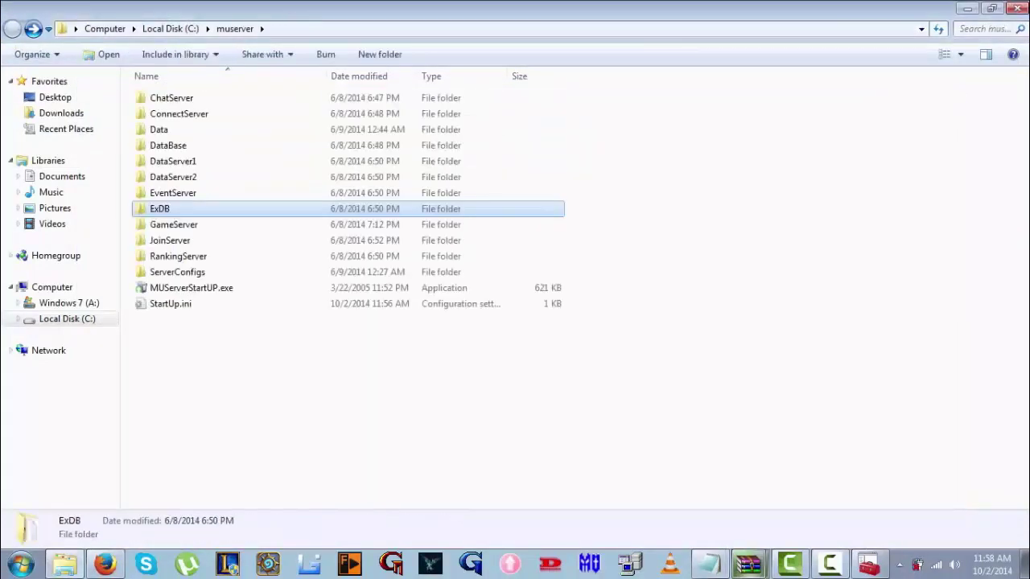
key("Up")
key("Return")
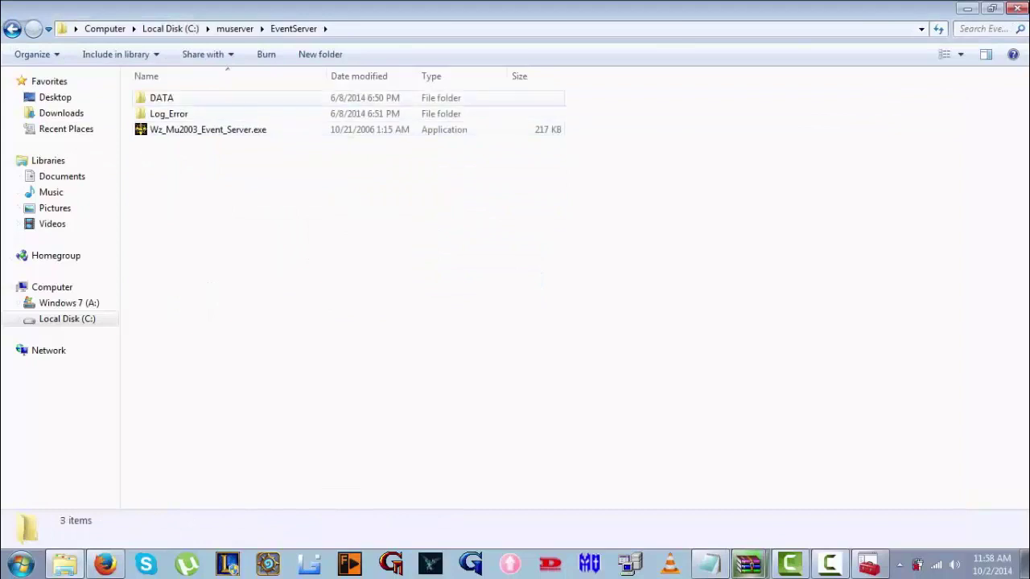
key("Down")
key("Return")
key("Down")
key("Return")
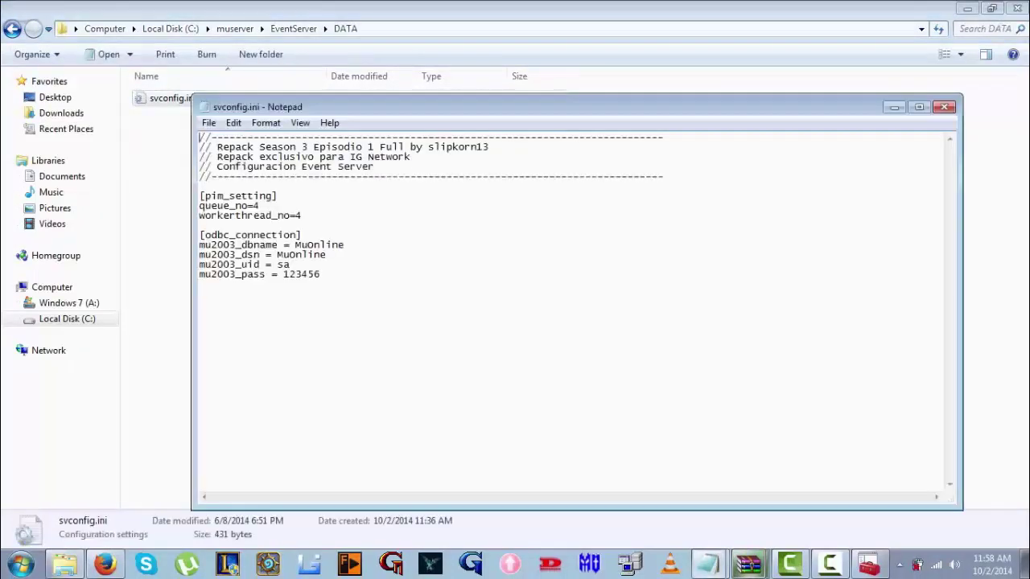
key("ctrl+End")
key("shift+Left")
key("shift+Left")
key("shift+Left")
key("shift+Left")
key("shift+Left")
type("testtot")
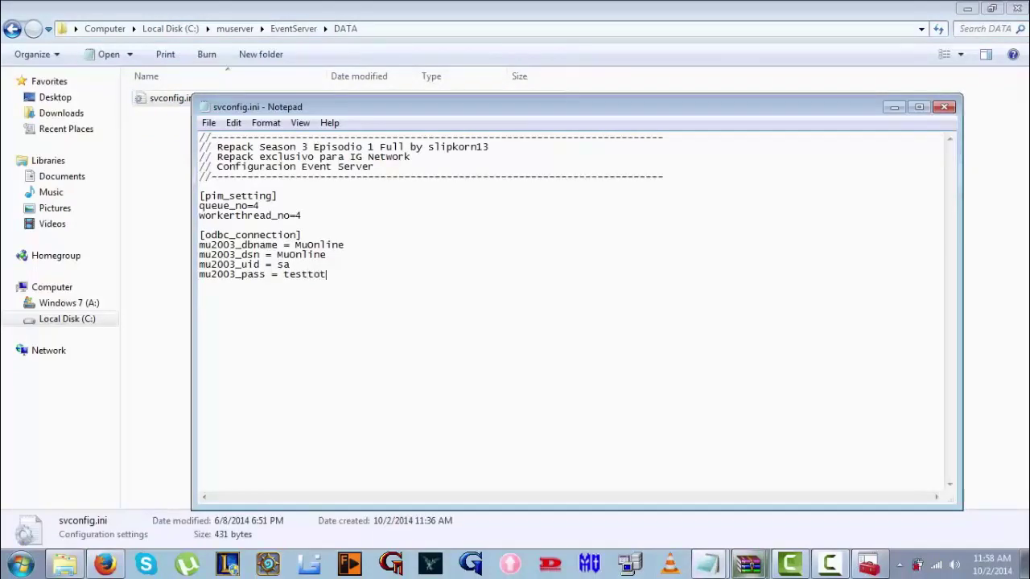
type("urial")
left_click(945, 107)
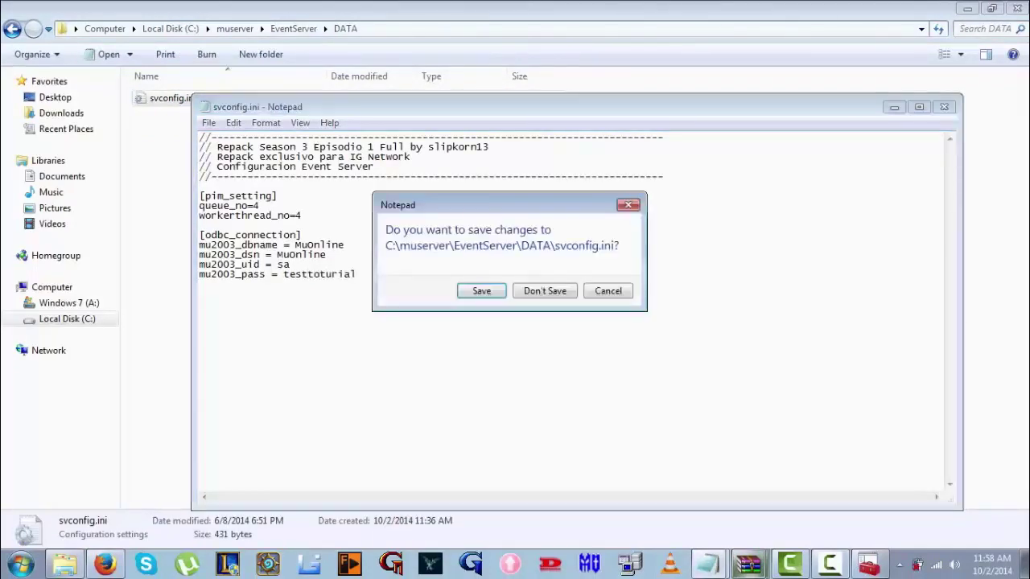
left_click(483, 292)
Go back to muserver and open the DataServer2 folder
left_click(12, 29)
left_click(12, 29)
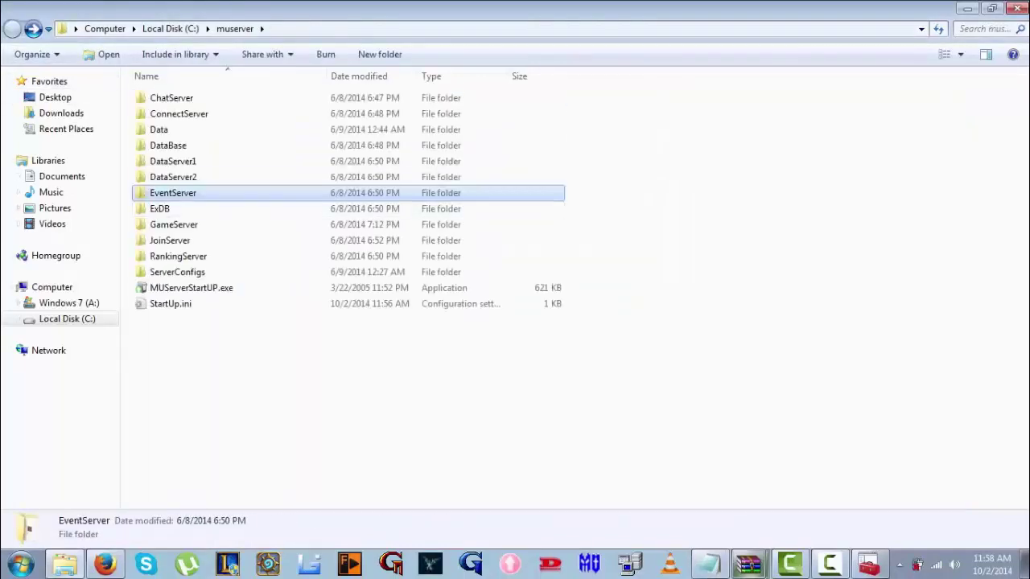
key("Up")
key("Return")
Open DataServer2's AllowableIPList.txt and paste over the 10 0 0 33 entry
double_click(185, 130)
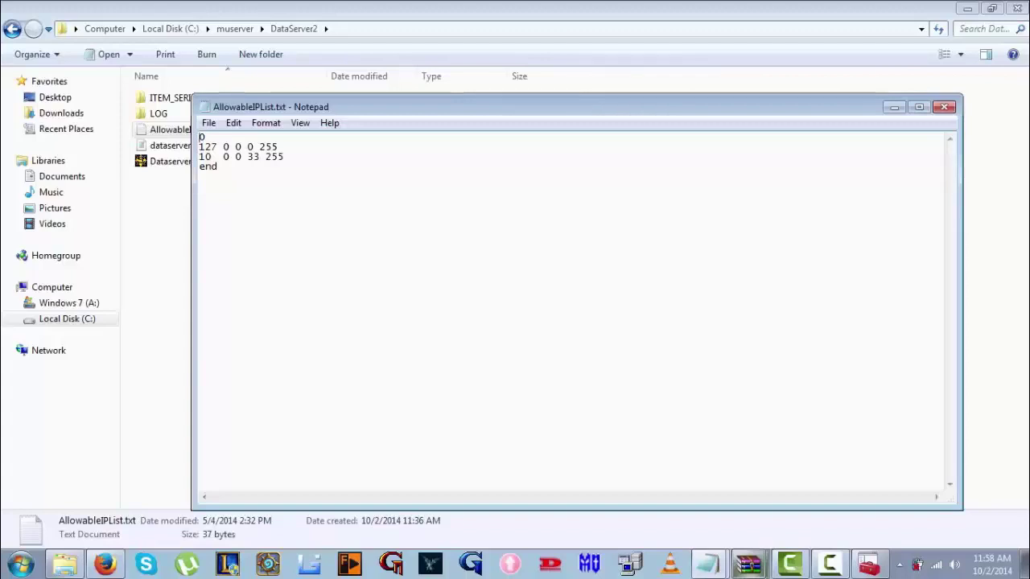
left_click_drag(199, 156, 260, 156)
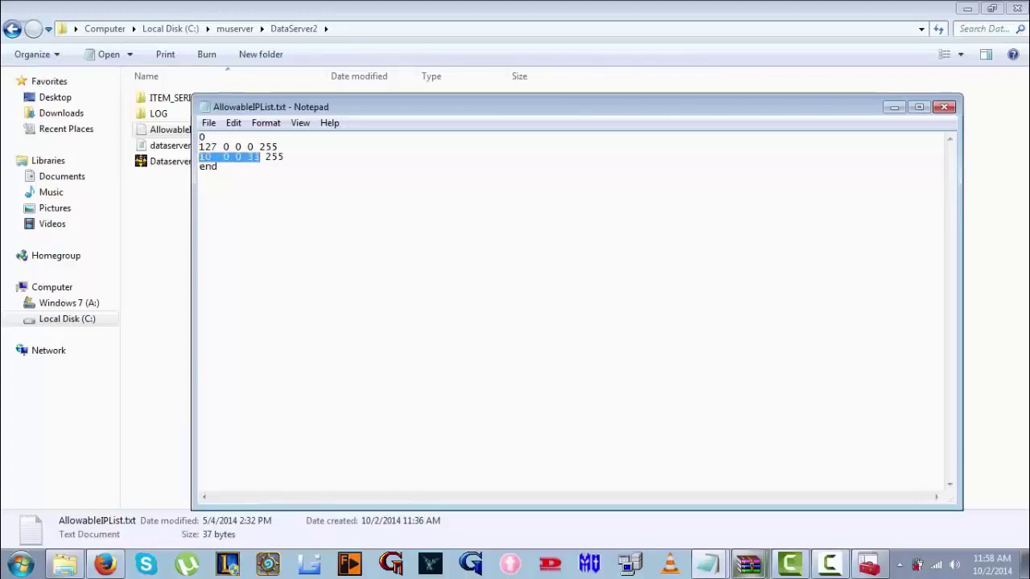
left_click(216, 157)
left_click_drag(247, 157, 198, 157)
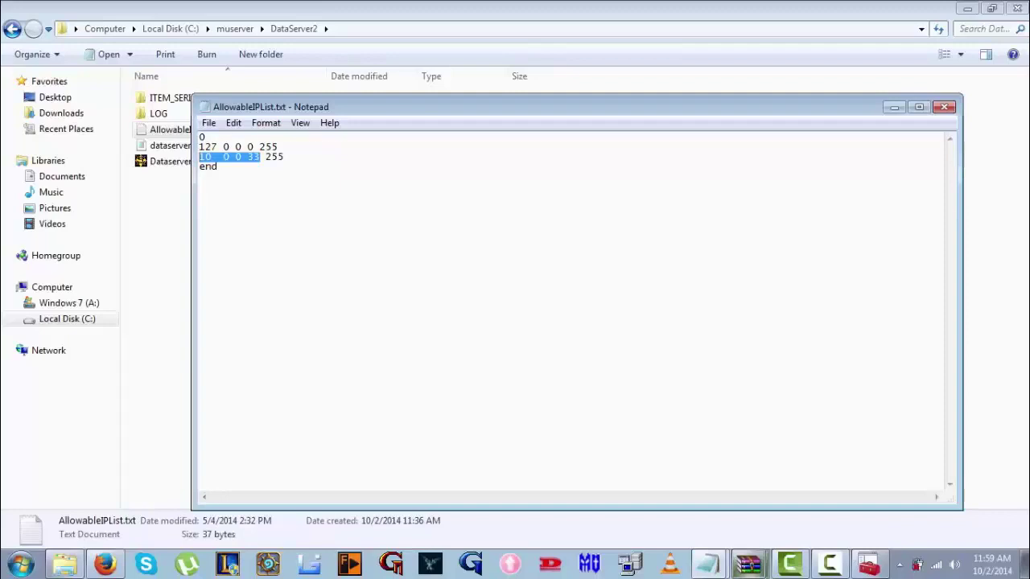
key("ctrl+v")
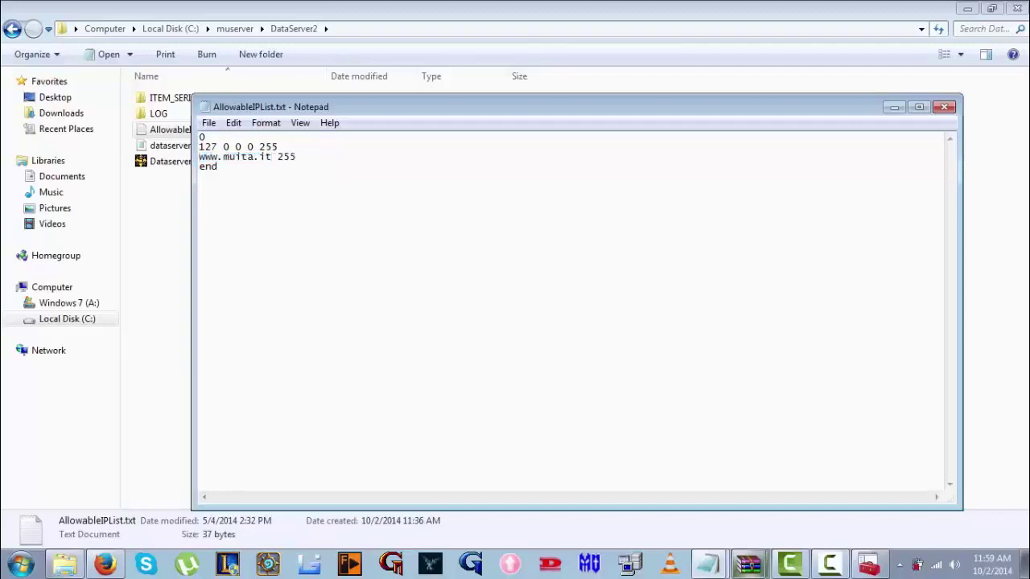
Copy the public IP 5.15.59.69 from the What's My IP page back to Notepad
left_click(105, 564)
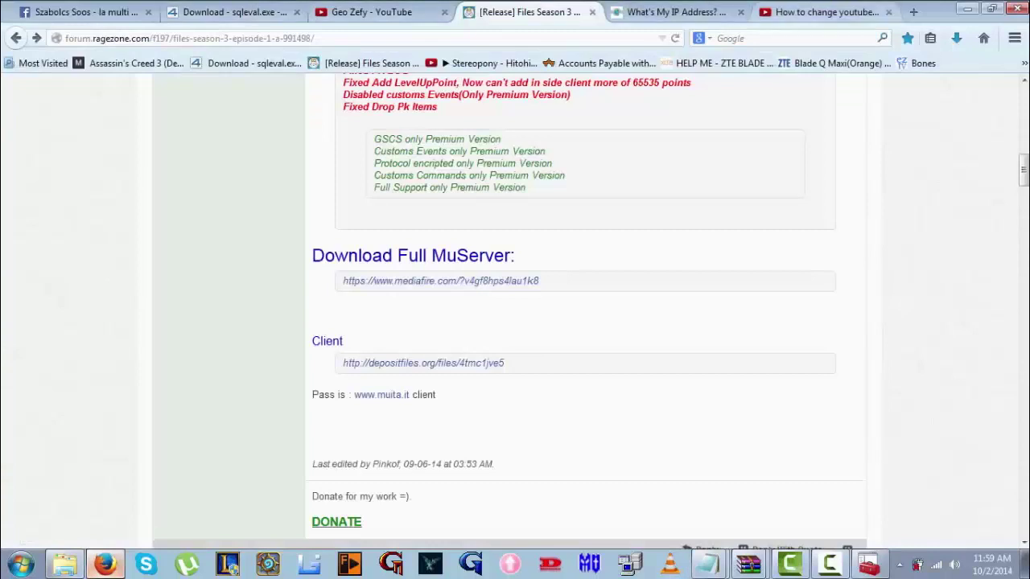
left_click(668, 12)
right_click(732, 118)
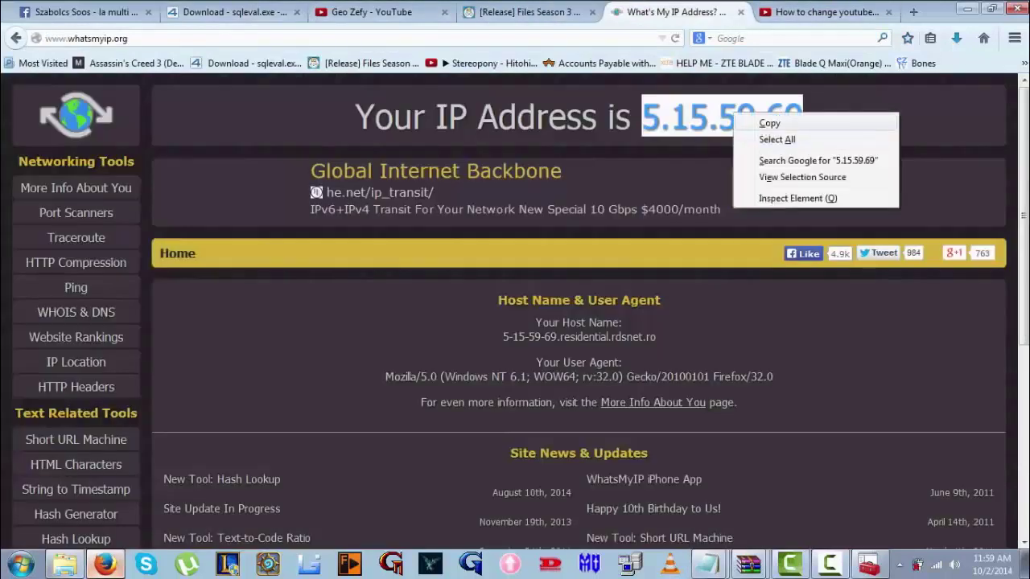
left_click(769, 123)
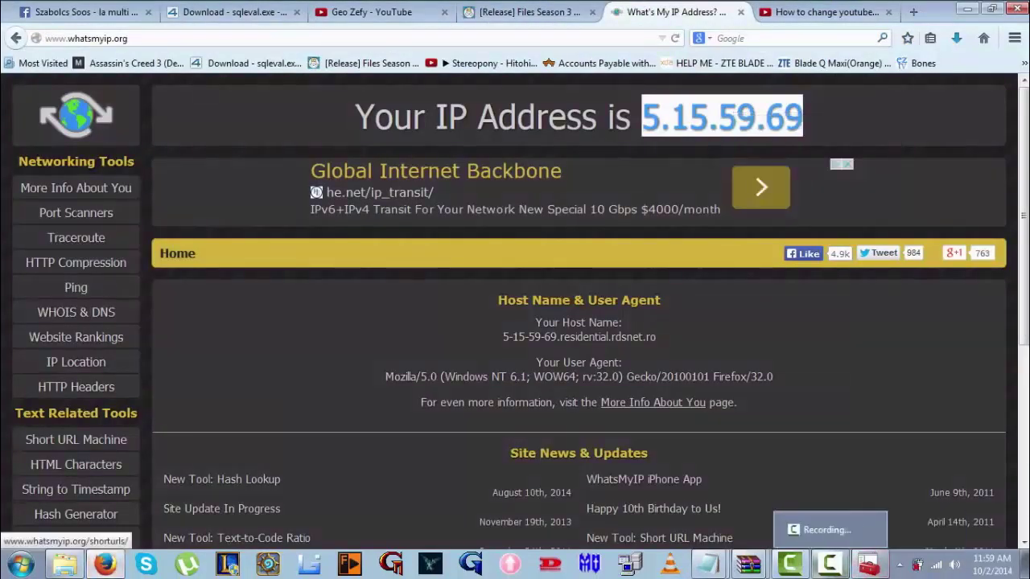
left_click(708, 565)
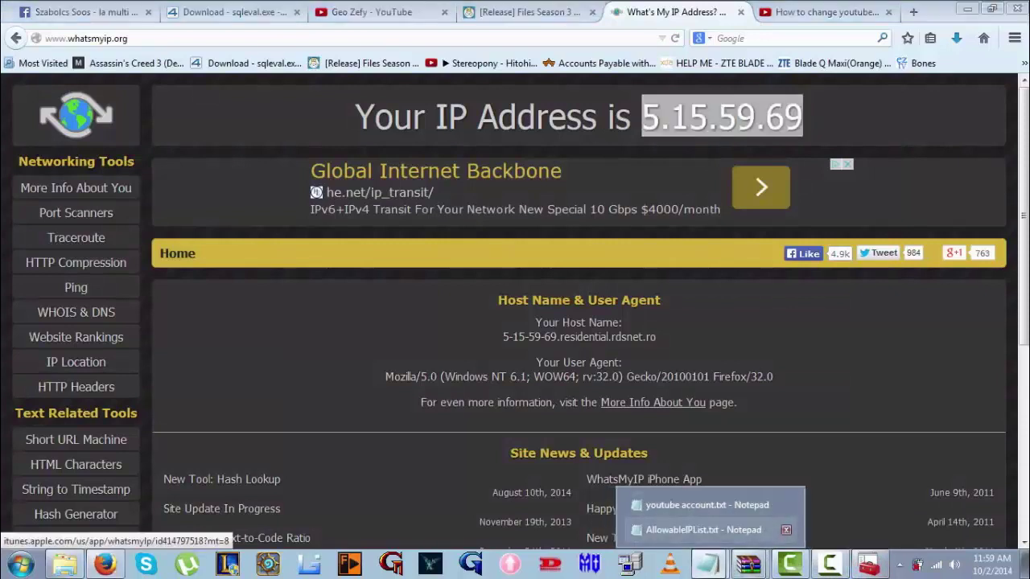
left_click(703, 529)
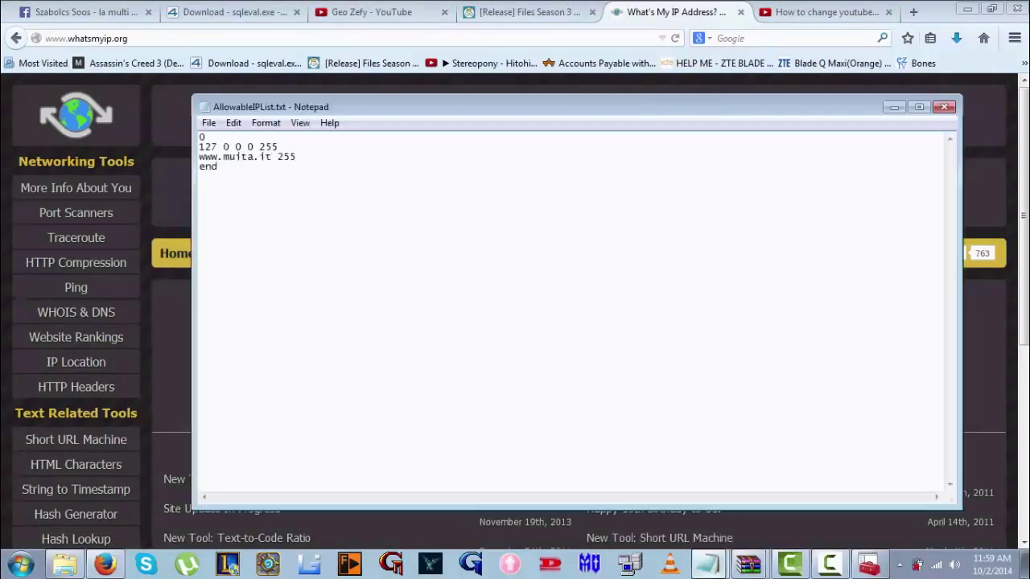
left_click_drag(272, 157, 199, 157)
type("5.15.59.69")
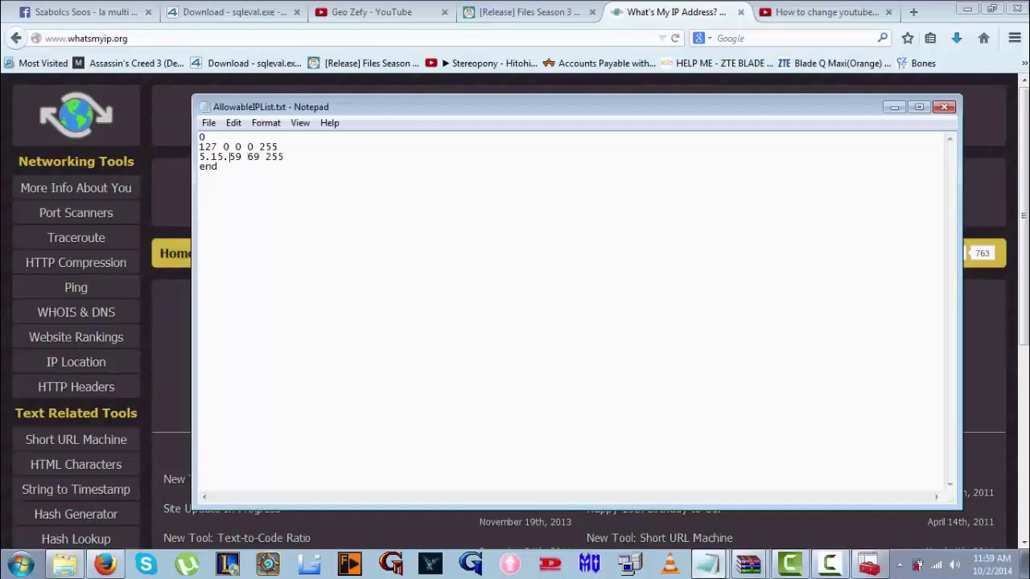
left_click(228, 156)
key("BackSpace")
left_click(212, 156)
key("BackSpace")
left_click_drag(250, 147, 199, 147)
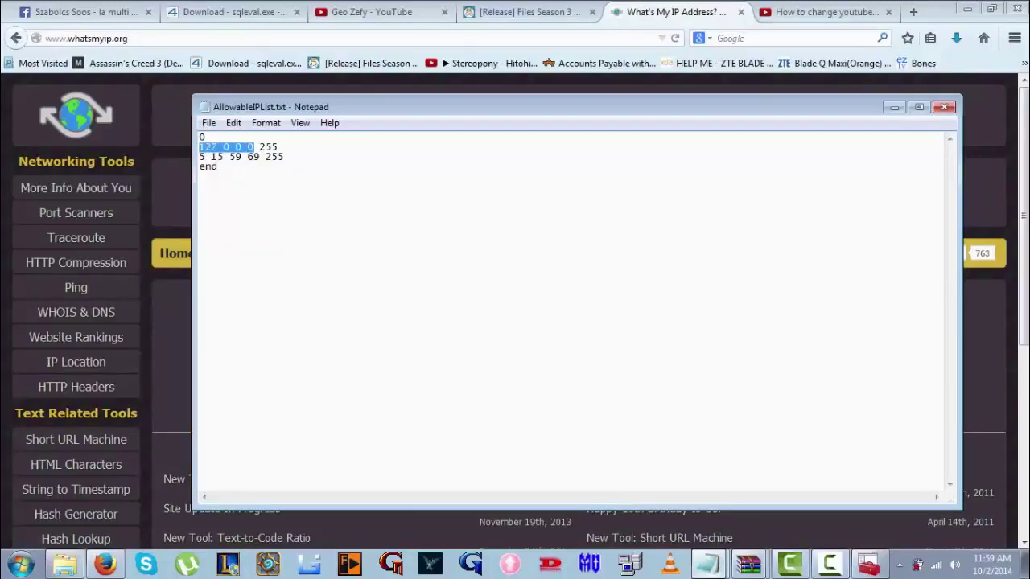
Save and close AllowableIPList.txt, returning to the DataServer2 folder window
left_click(944, 106)
left_click(481, 290)
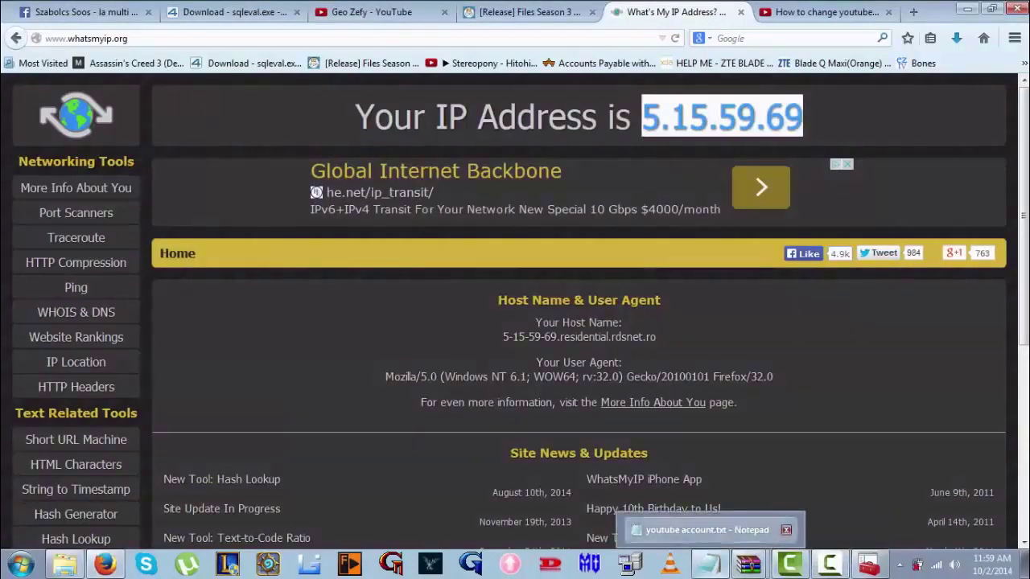
left_click(740, 565)
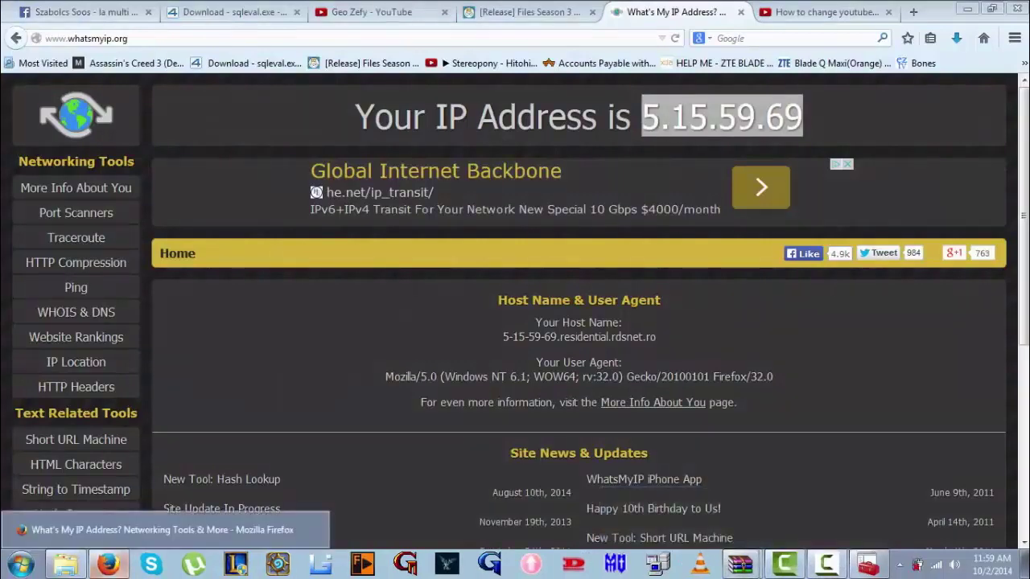
left_click(66, 565)
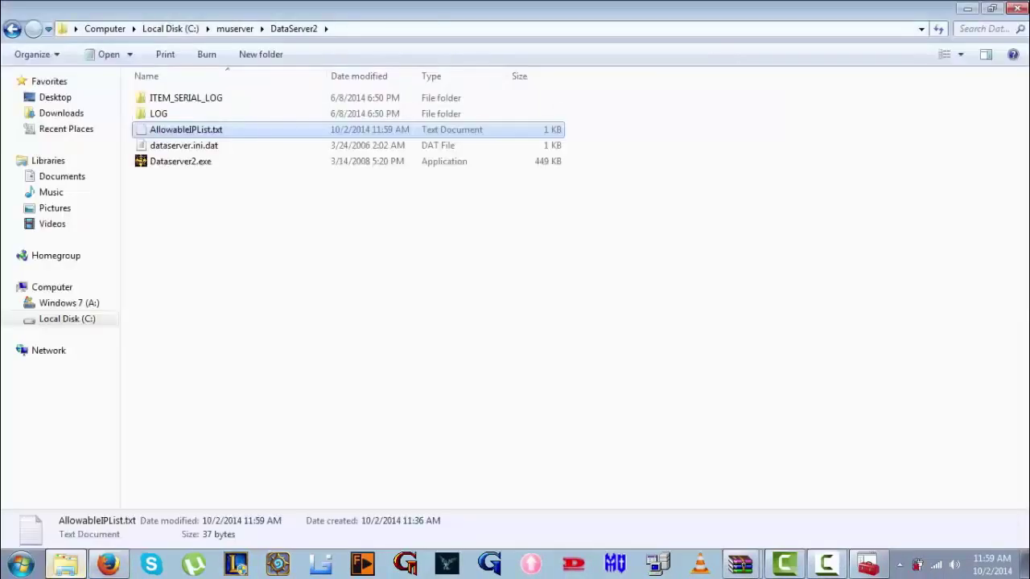
Inspect dataserver.ini.dat, then open DataServer1's AllowableIPList.txt
double_click(183, 145)
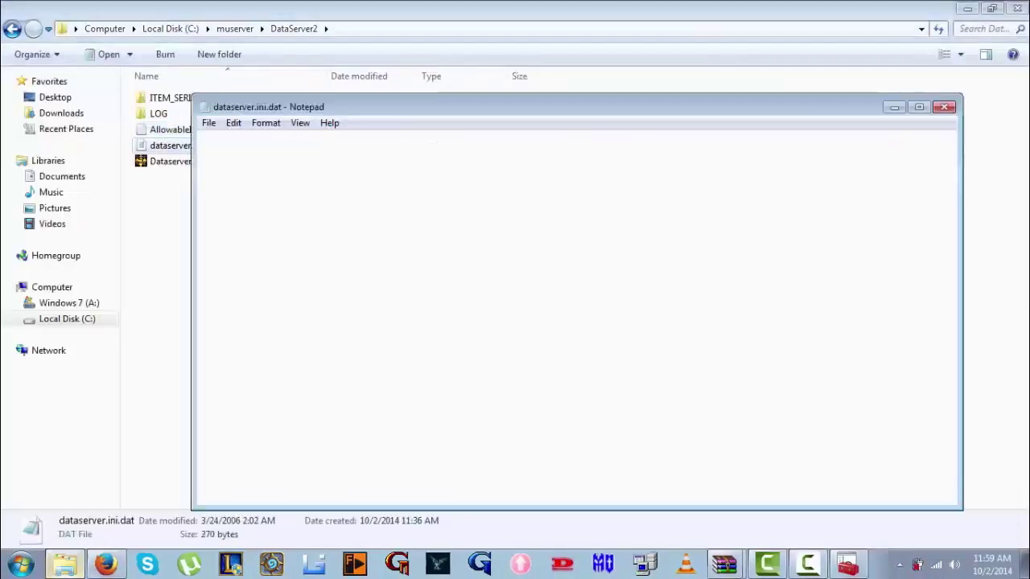
key("alt+F4")
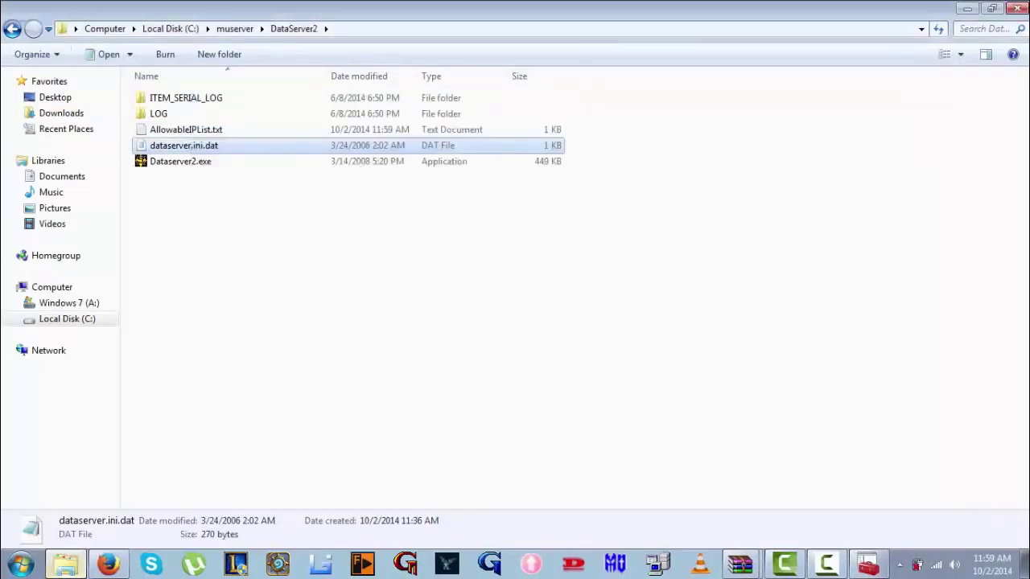
left_click(13, 29)
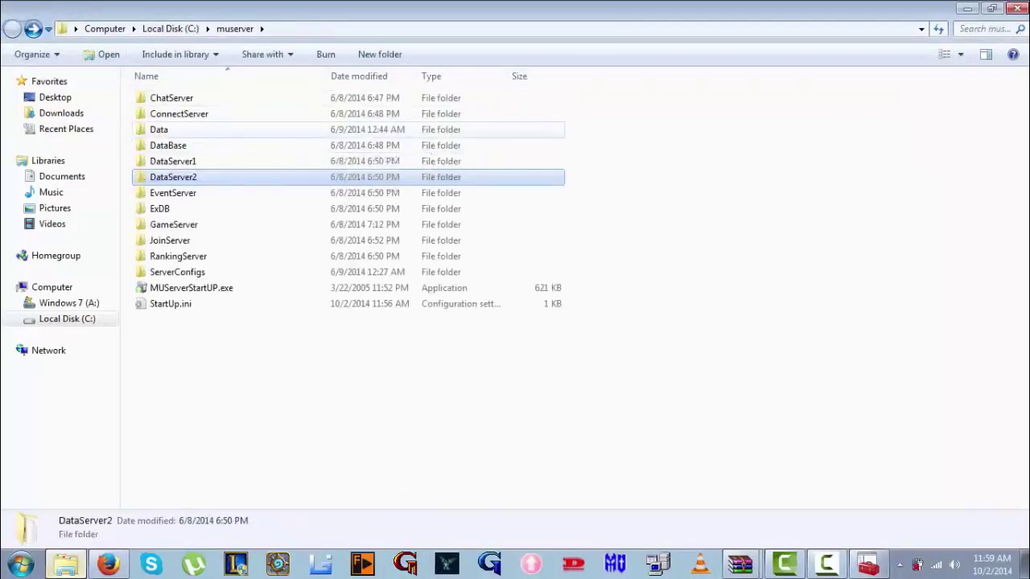
left_click(281, 161)
double_click(282, 161)
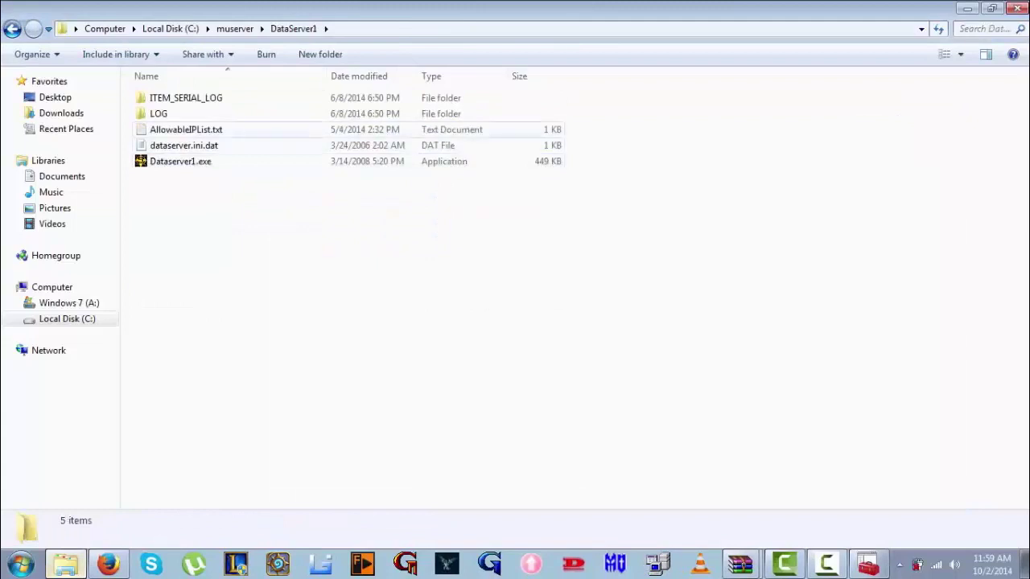
double_click(173, 131)
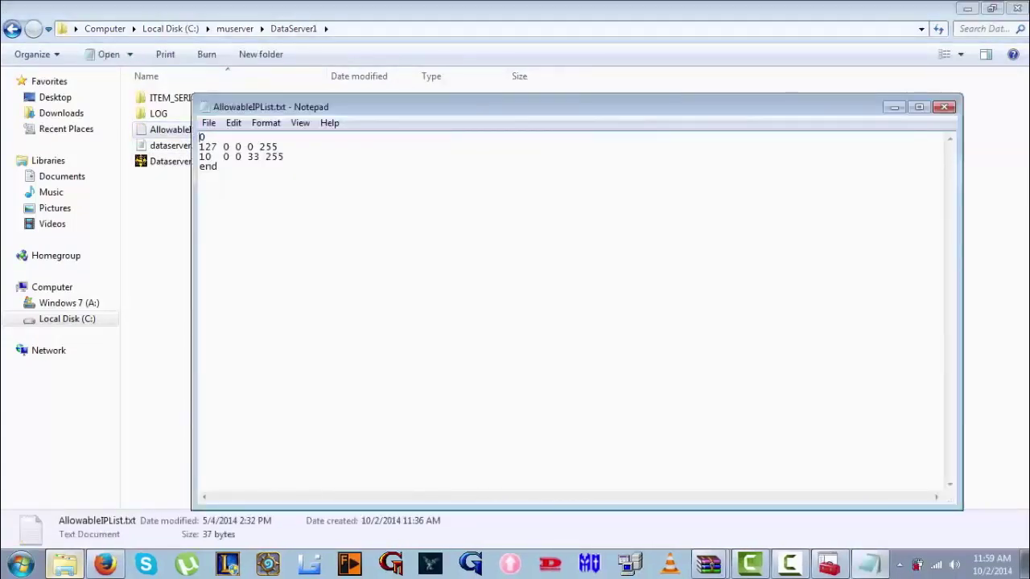
Replace the 10 0 0 33 entry with 5 15 59 69 and save the file
key("Home")
key("shift+End")
type("5.15.59.69 255")
left_click(242, 156)
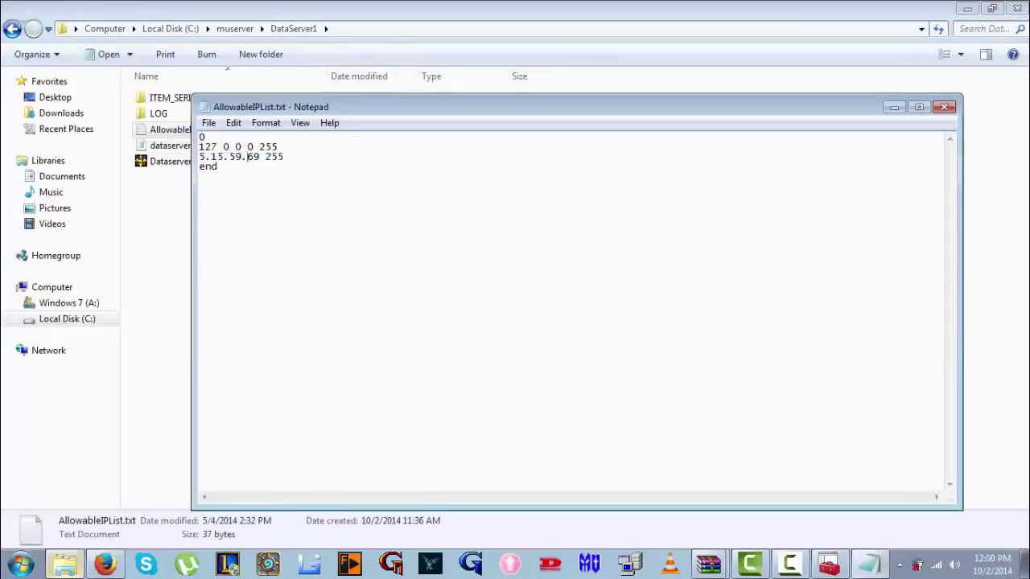
key("Left")
key("BackSpace")
key("Left")
key("Left")
key("Left")
key("BackSpace")
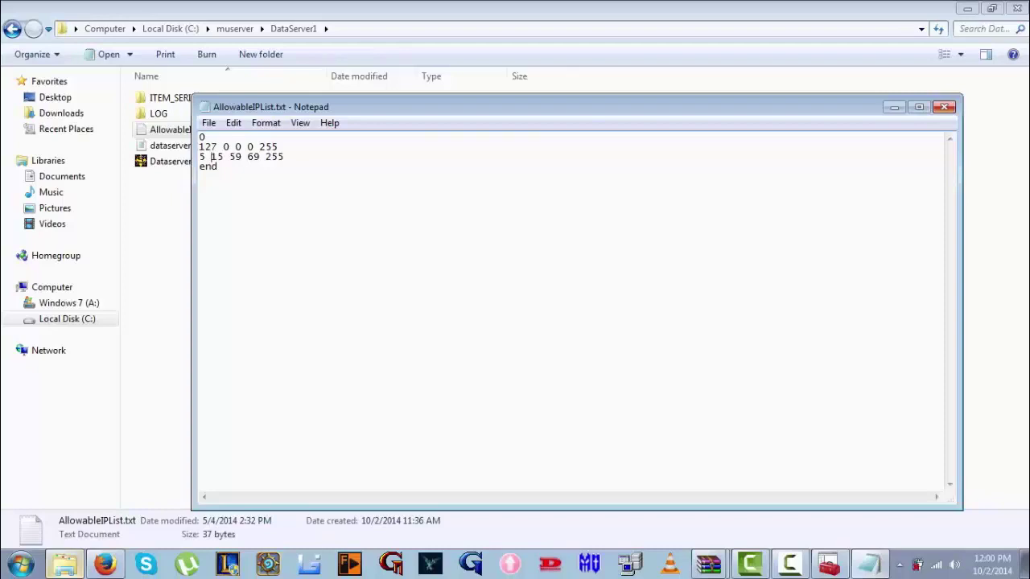
key("alt+F4")
key("Return")
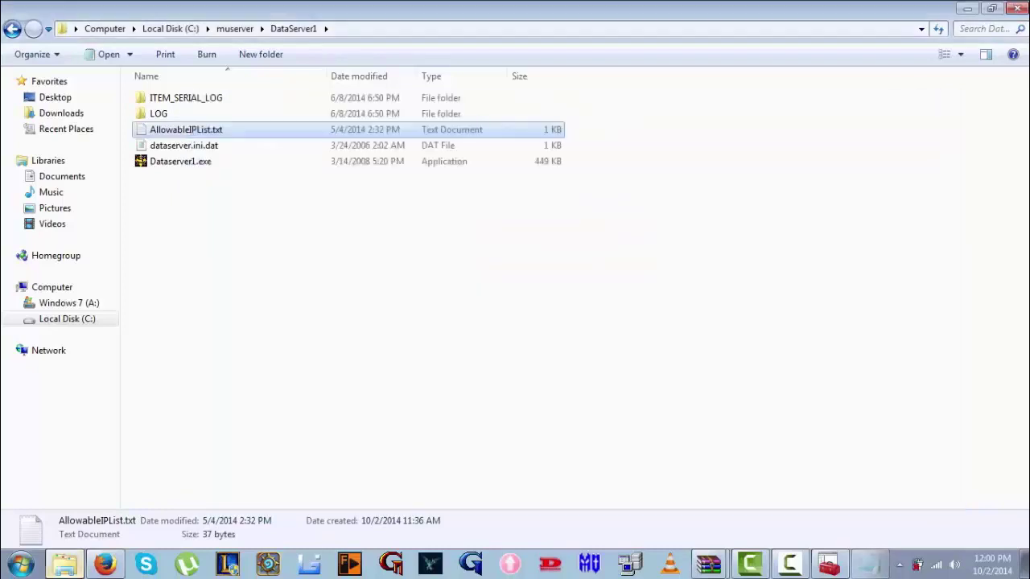
key("BackSpace")
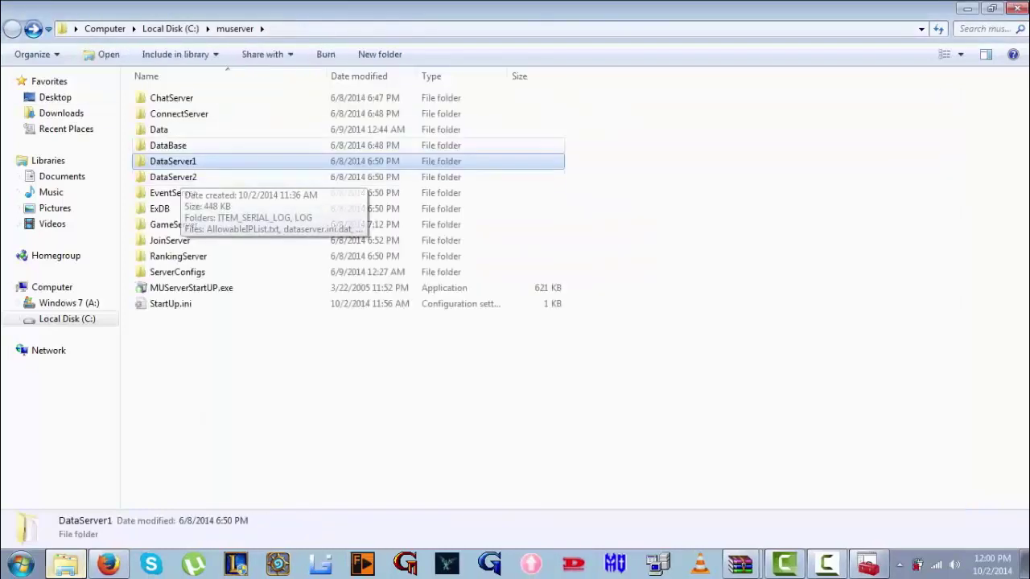
Navigate from the muserver folder into ConnectServer's Data folder
left_click(168, 145)
key("Return")
key("BackSpace")
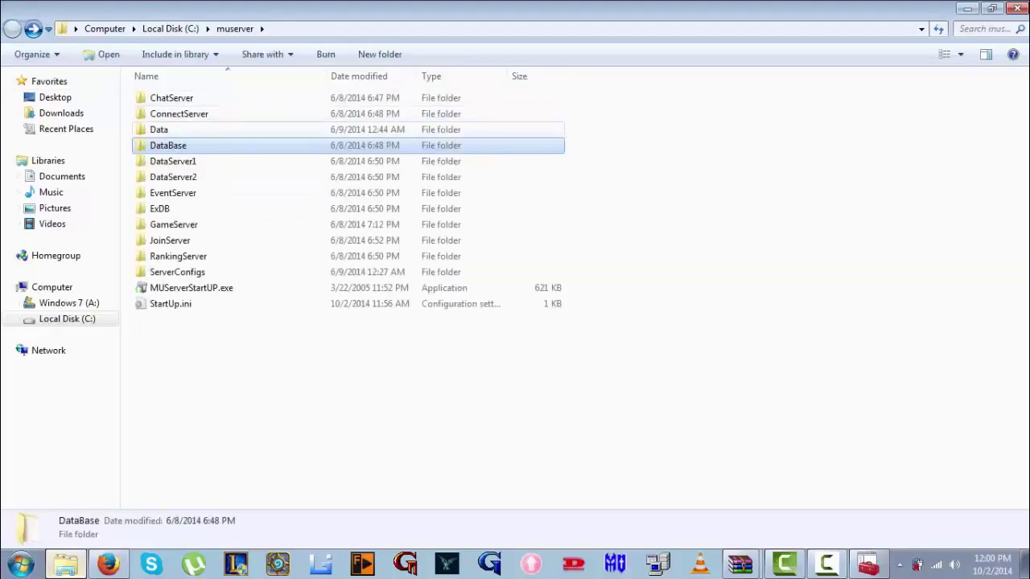
double_click(179, 114)
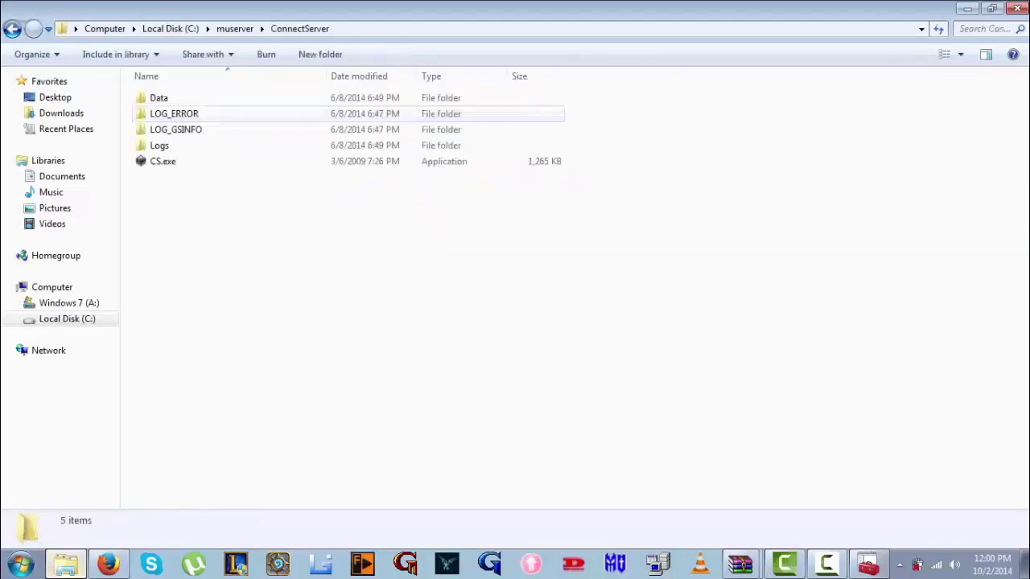
double_click(158, 97)
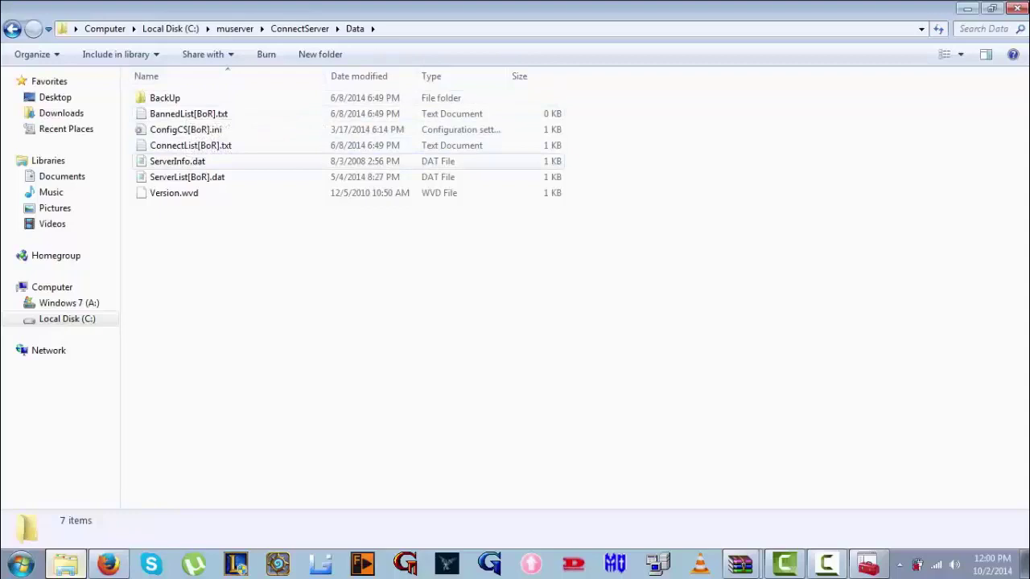
Replace both 10.0.0.33 addresses in ServerList[BoR].dat with 5.15.59.69 and save
left_click(201, 177)
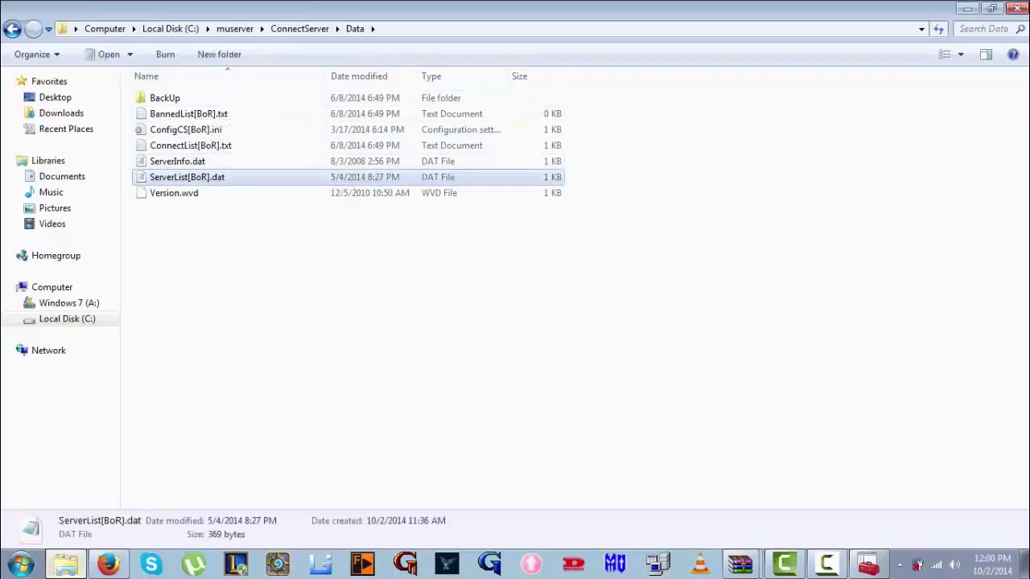
key("Return")
left_click_drag(348, 196, 296, 195)
type("5.15.59.69")
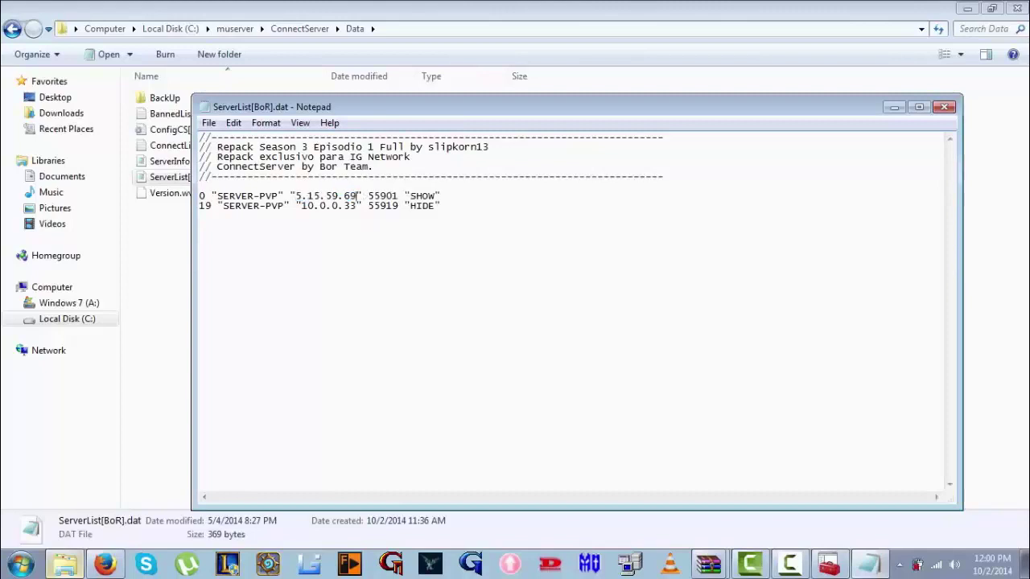
left_click_drag(357, 206, 299, 206)
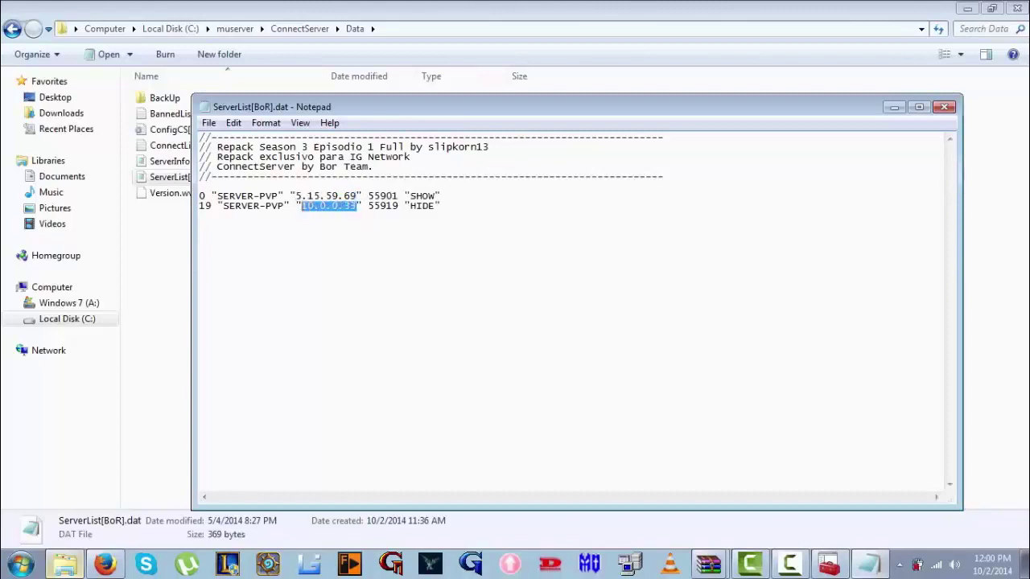
type("5.15.59.69")
left_click(943, 107)
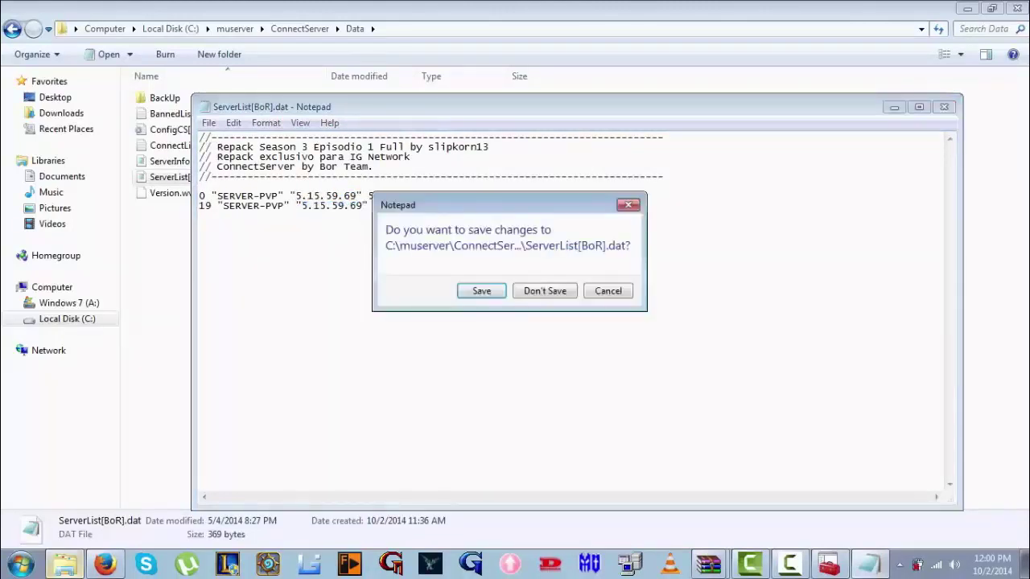
left_click(481, 290)
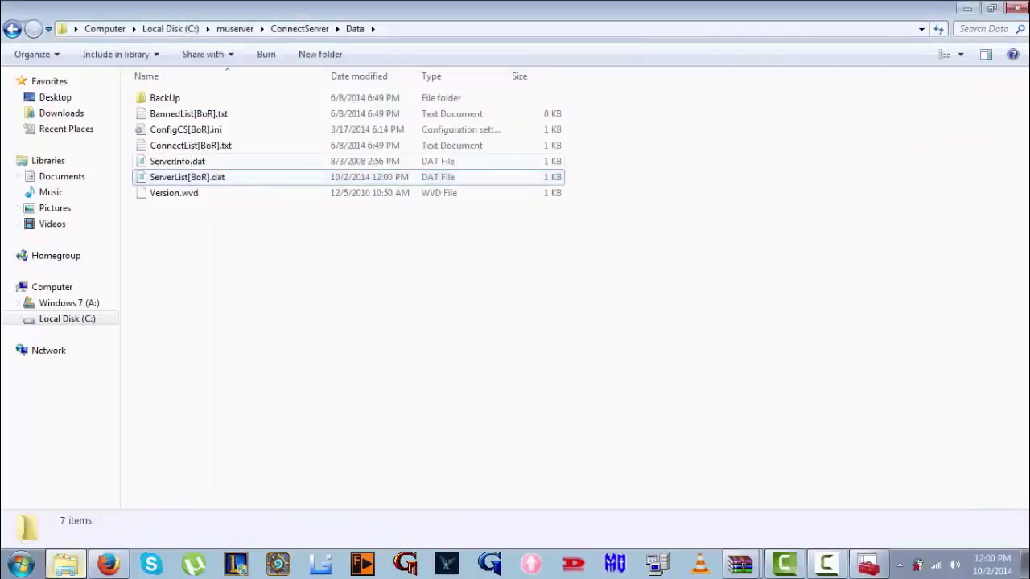
Check ConnectList[BoR].txt and ConfigCS[BoR].ini, closing both unchanged
double_click(173, 146)
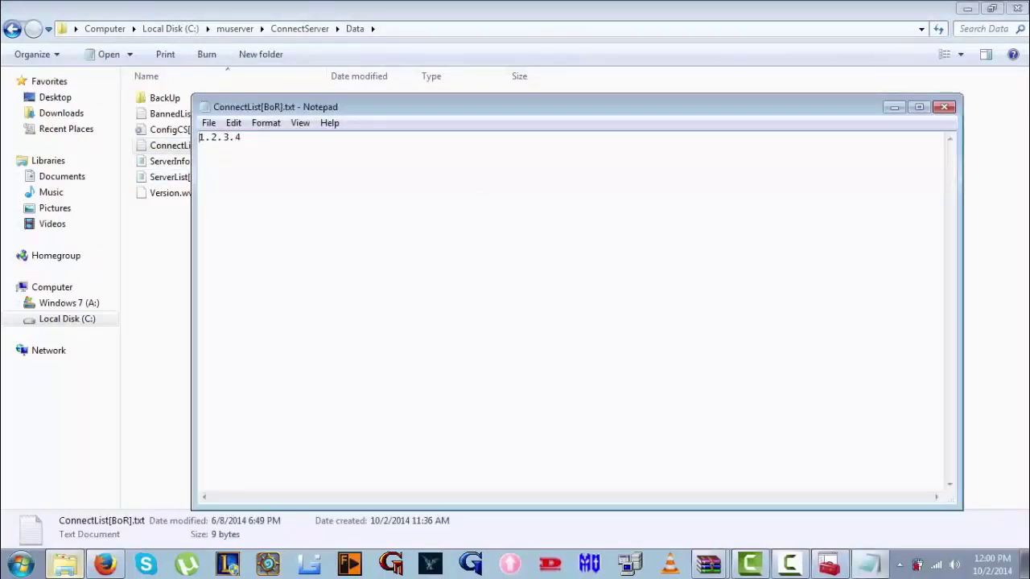
left_click(944, 107)
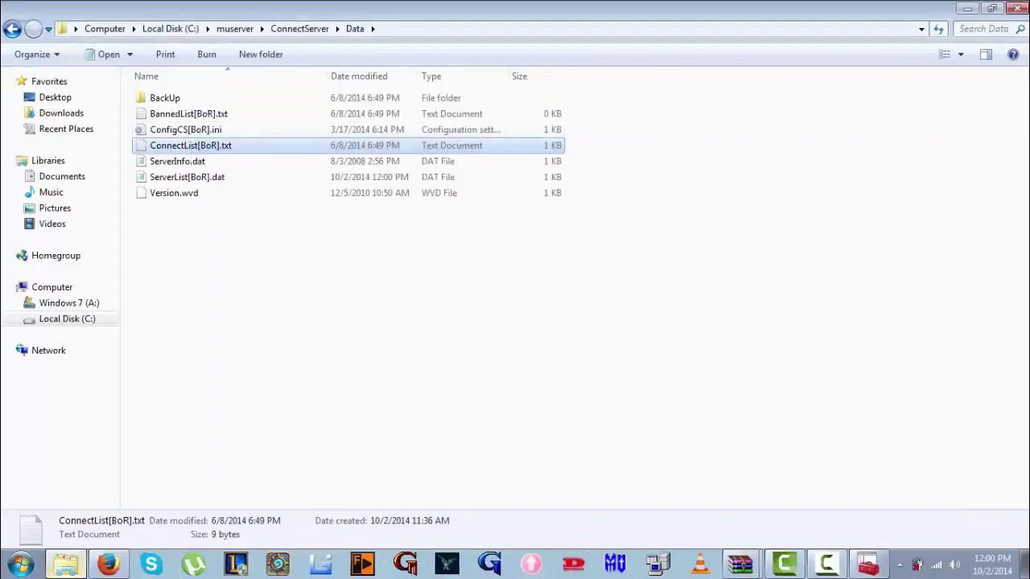
double_click(171, 129)
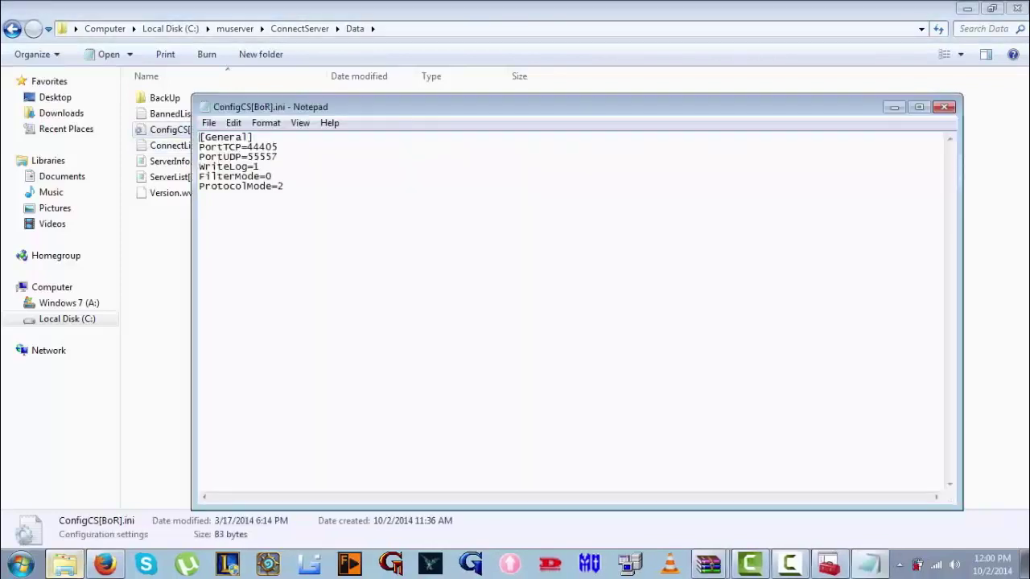
left_click(944, 107)
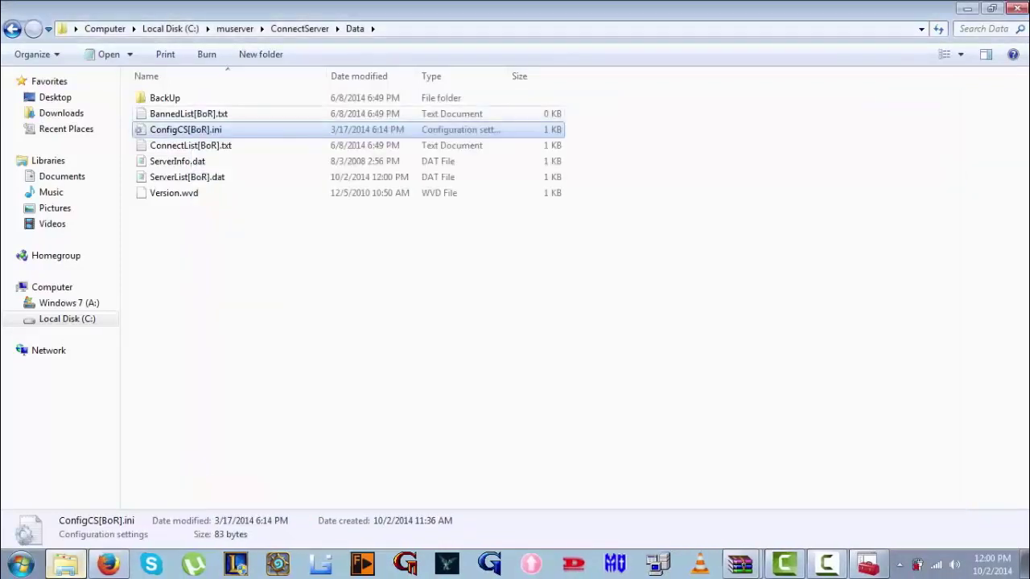
In ServerInfo.dat, set the FtpServerInfo and local-test FTP addresses to 5.15.59.69
double_click(176, 161)
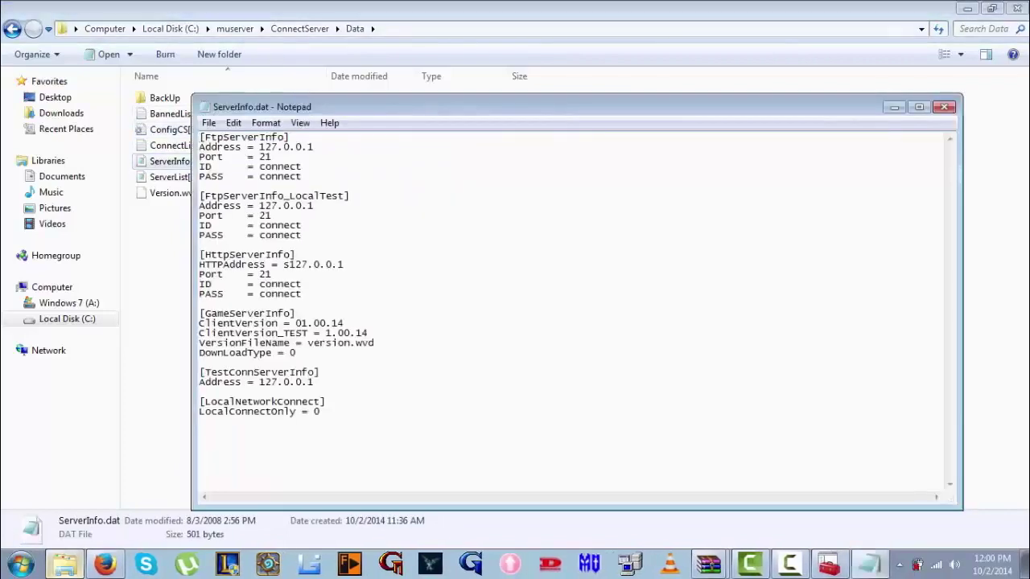
left_click_drag(314, 147, 259, 147)
type("5.15.59.69")
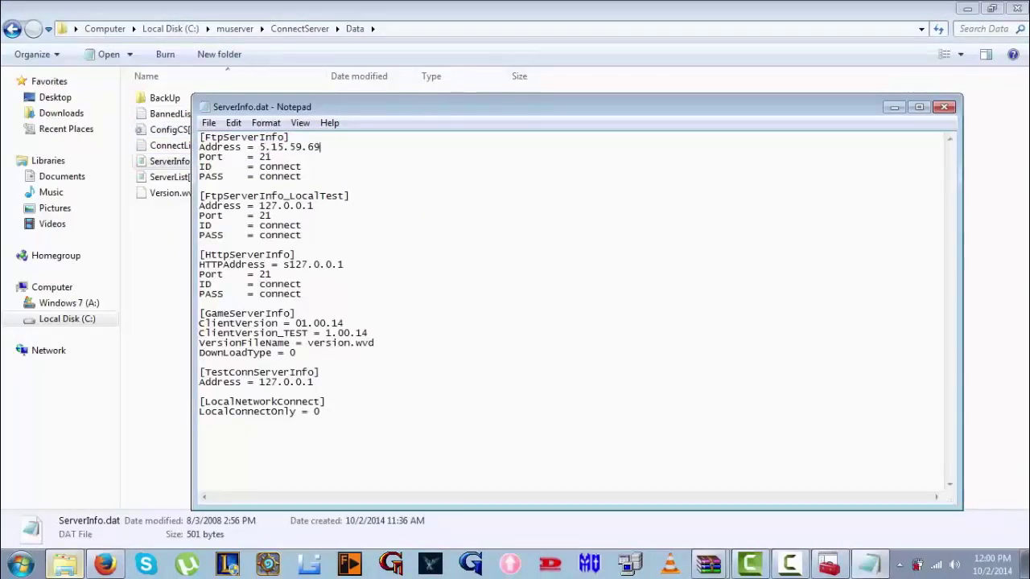
left_click_drag(314, 206, 259, 206)
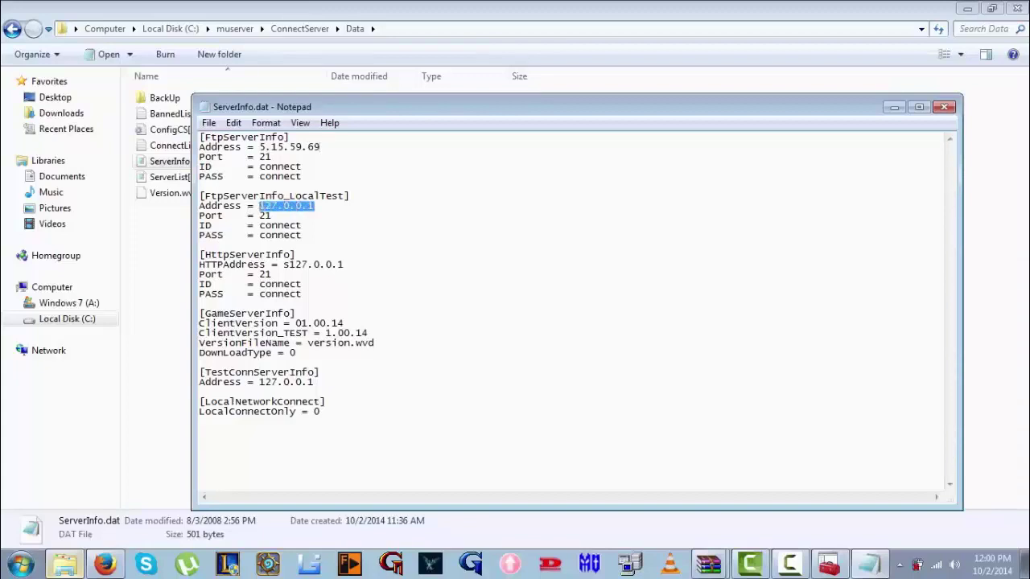
type("5.15.59.69")
Set HTTPAddress and TestConnServerInfo to 5.15.59.69, keep LocalConnectOnly at 0, and close
left_click_drag(351, 265, 290, 265)
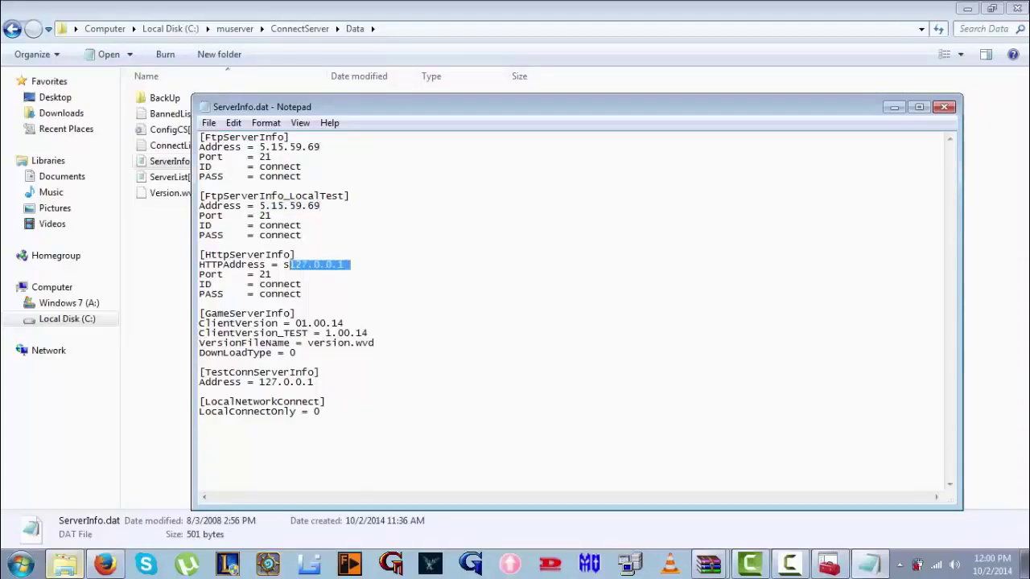
type("5.15.59.69")
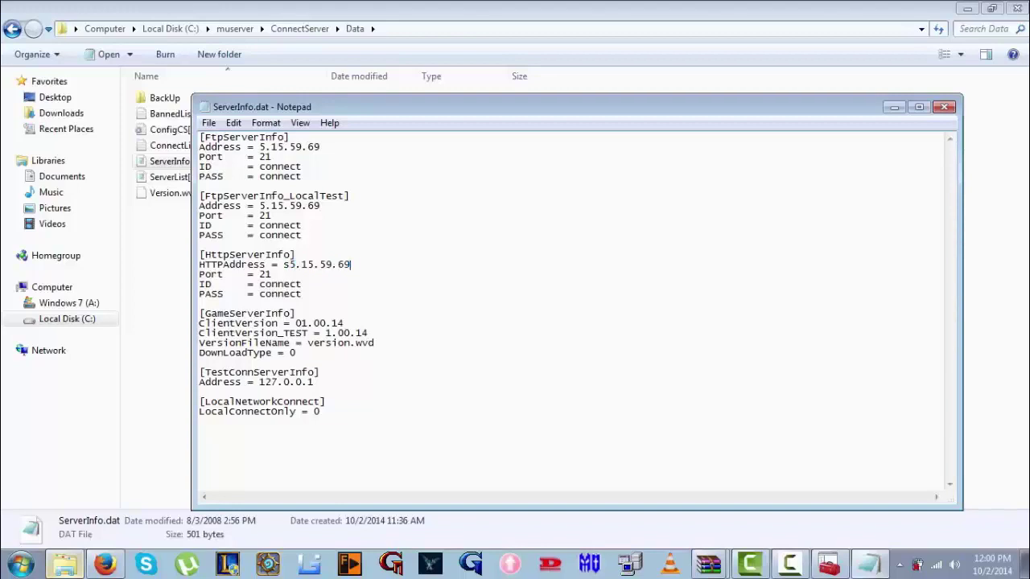
left_click_drag(314, 382, 259, 382)
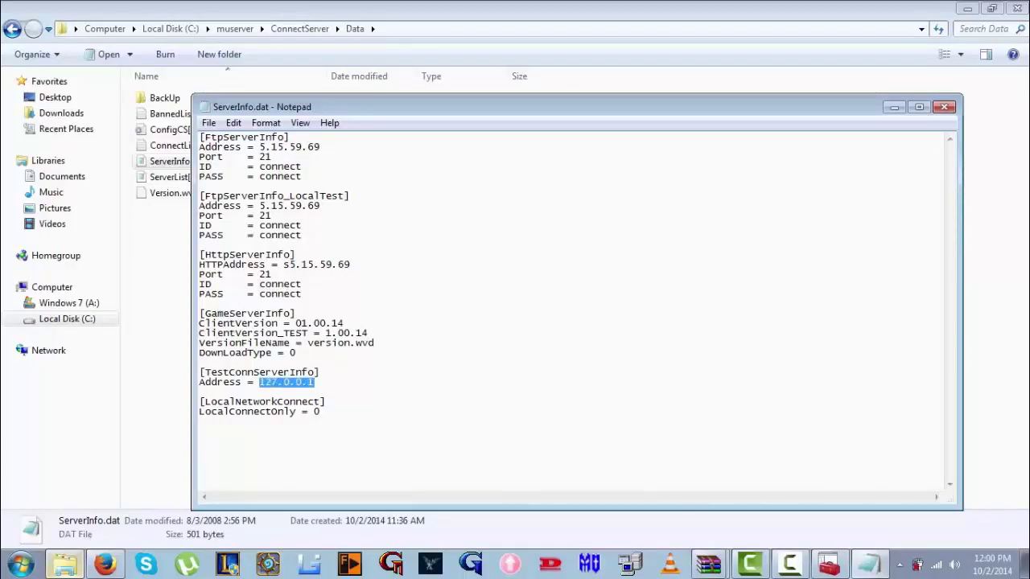
type("5.15.59.69")
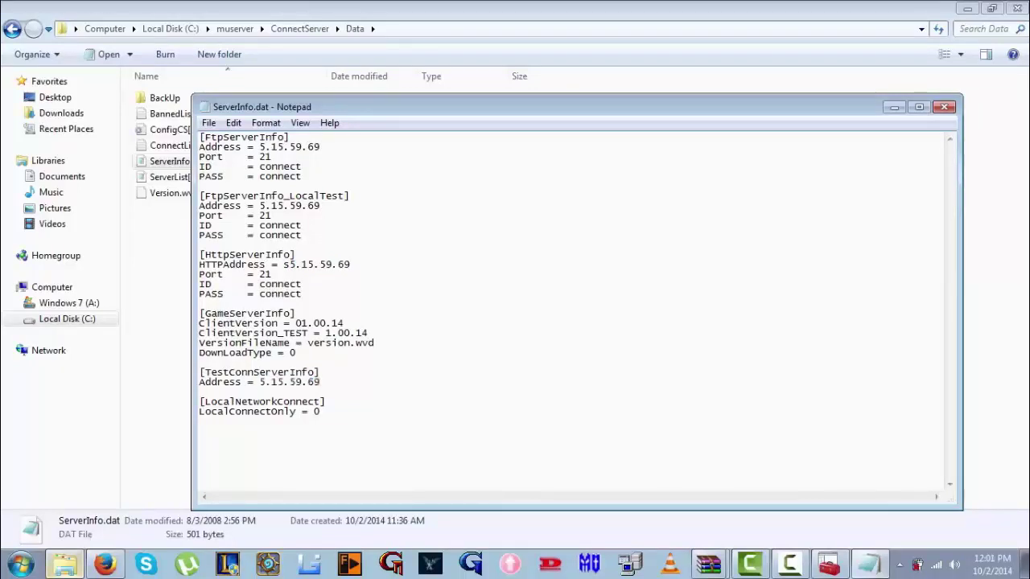
left_click_drag(320, 411, 210, 411)
left_click(320, 411)
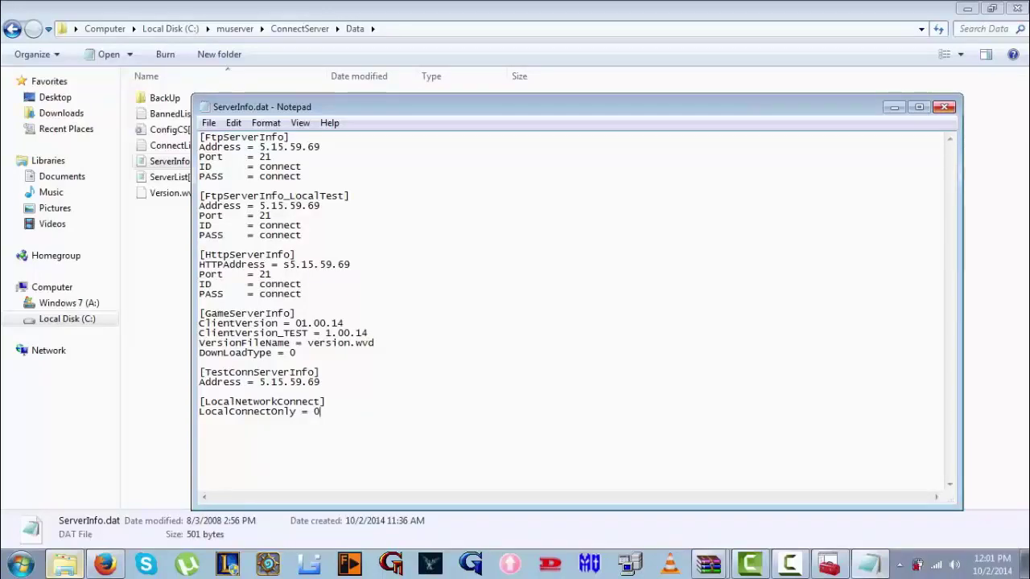
key("alt+F4")
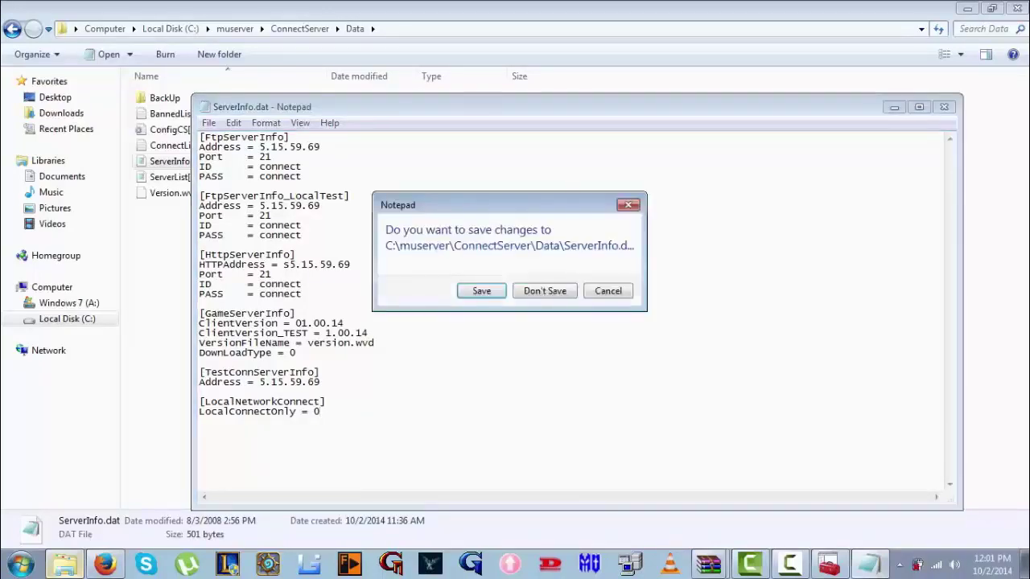
Save ServerInfo.dat and move into the muserver Data folder
key("n")
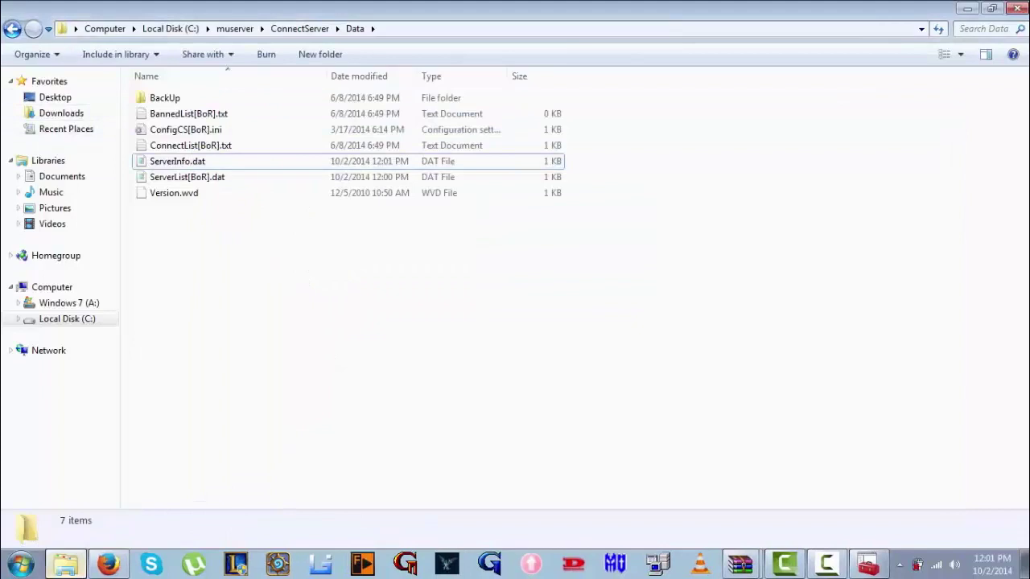
left_click(12, 29)
key("BackSpace")
key("Up")
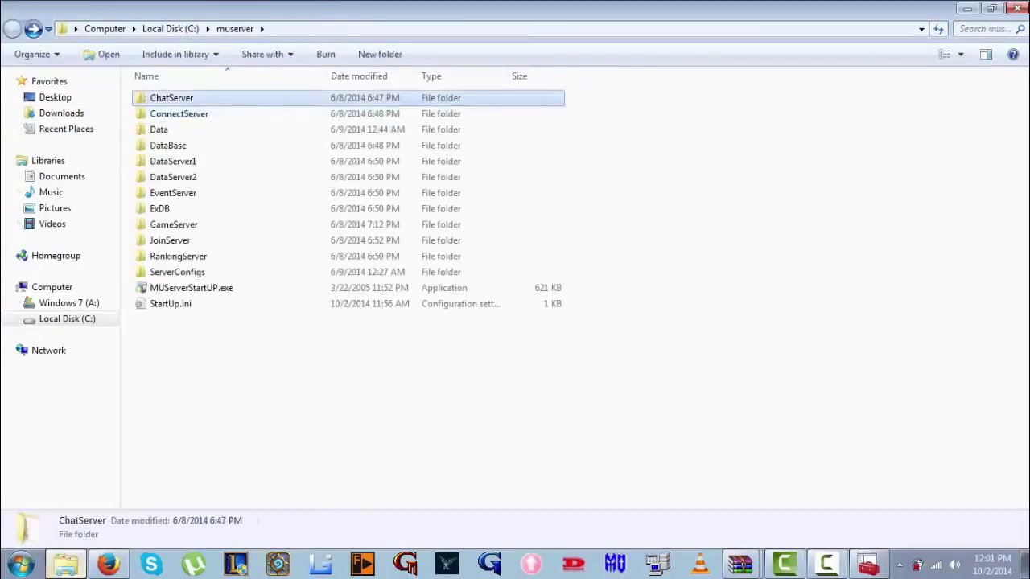
key("Return")
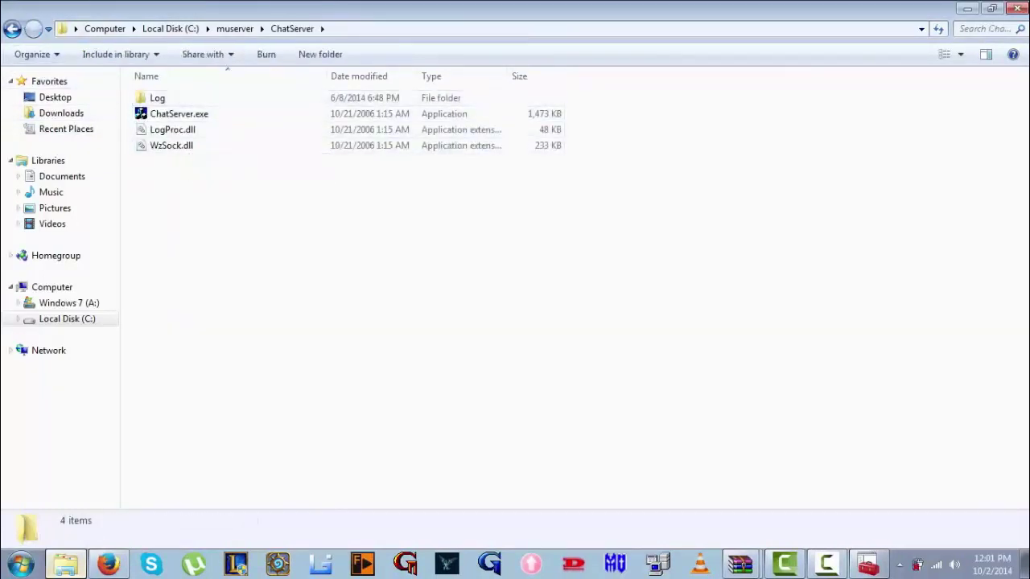
key("BackSpace")
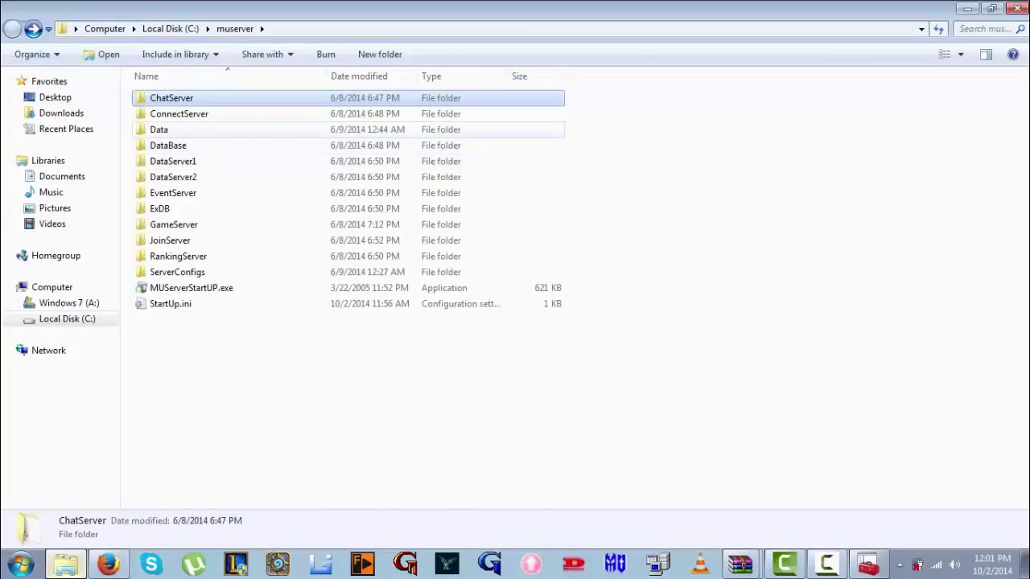
key("Down")
key("Down")
key("Return")
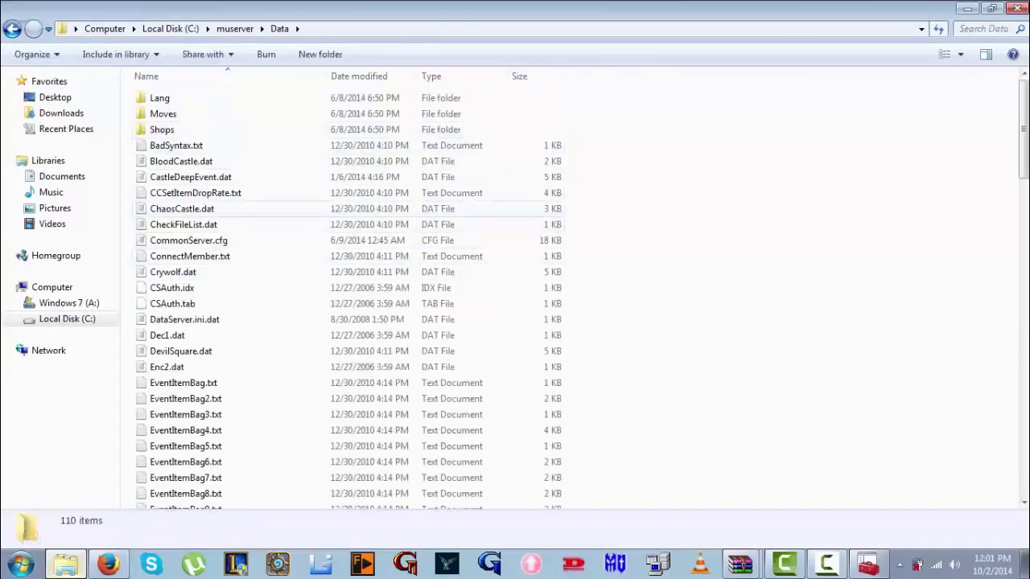
Open CommonServer.cfg and replace the database password with a new password
left_click(196, 193)
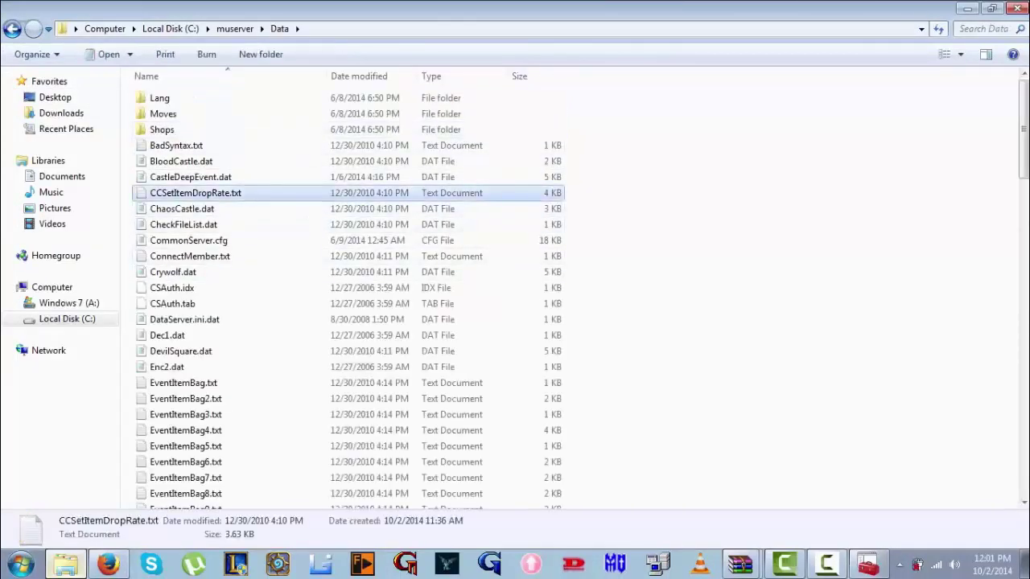
key("Down")
key("Down")
key("Down")
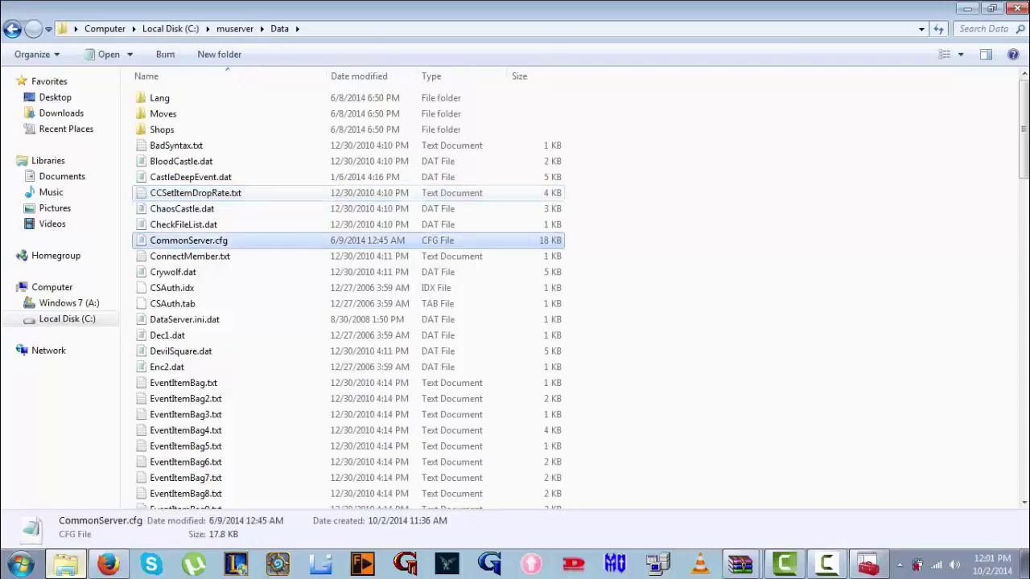
key("Return")
scroll(575, 310, "down", 4)
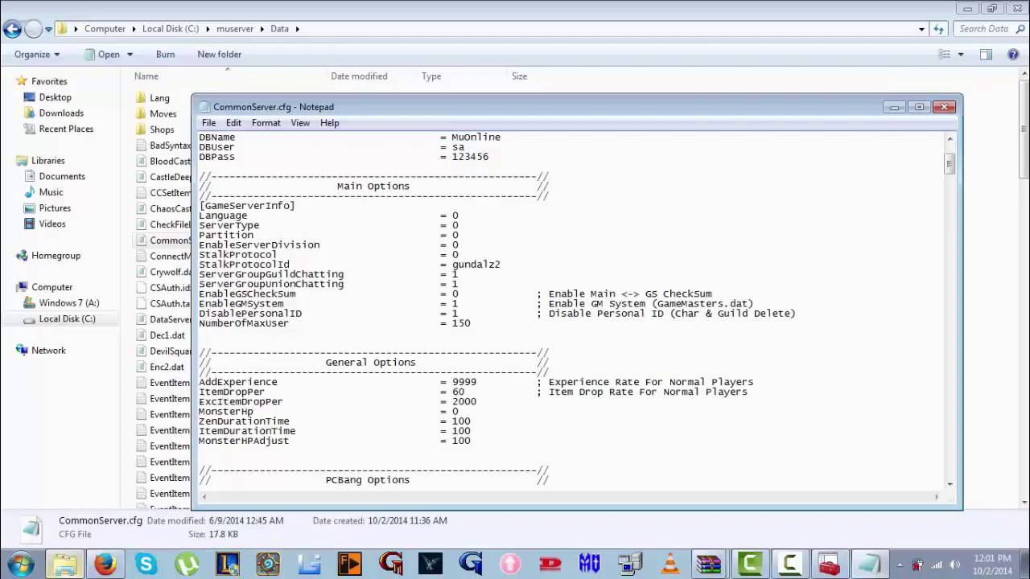
scroll(575, 309, "up", 3)
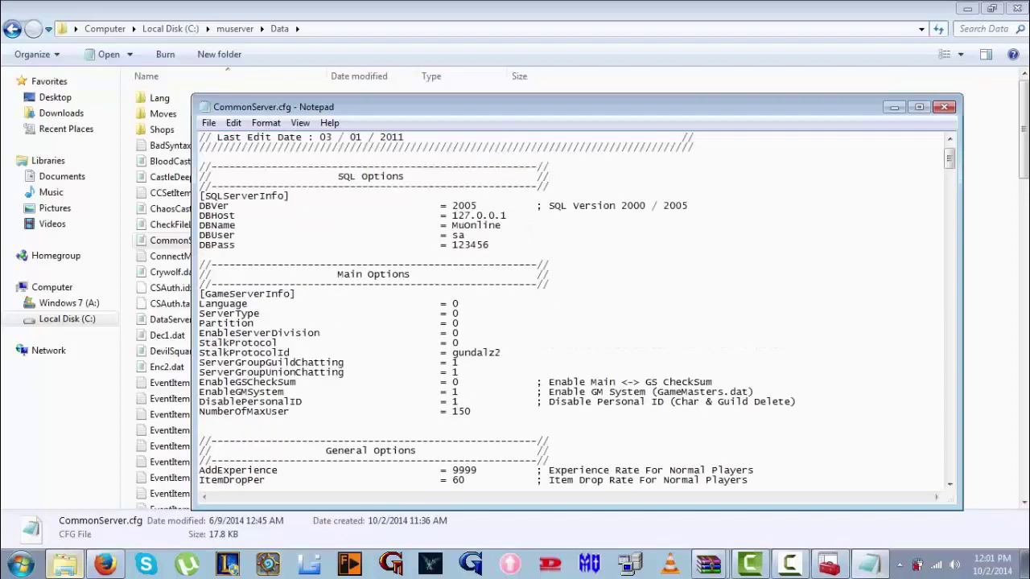
left_click_drag(508, 215, 452, 245)
type("testtutorial")
Set HackLogServer and DBHost to 5.15.59.69 and change DBVer from 2005 to 2000
scroll(576, 309, "down", 19)
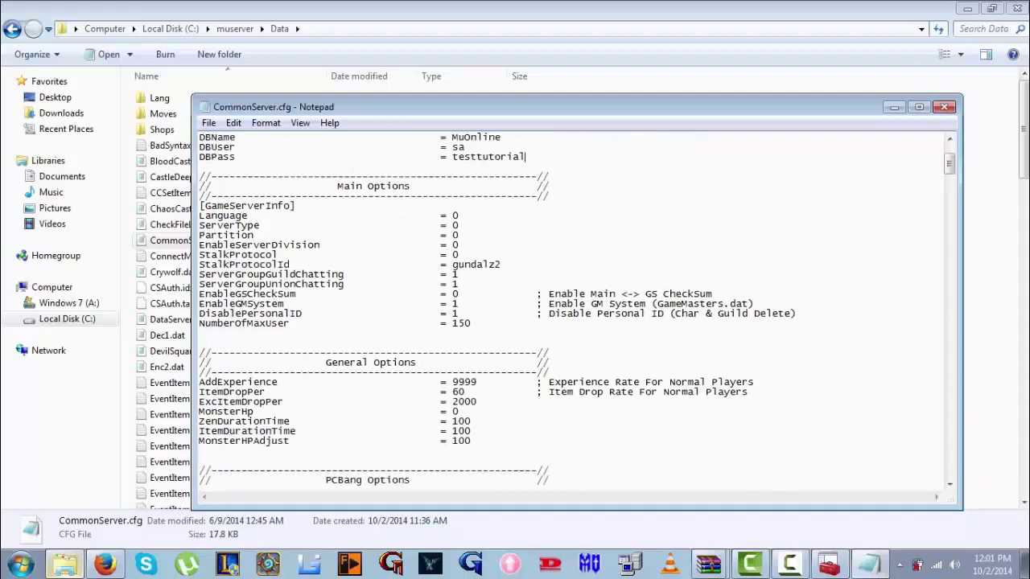
scroll(576, 309, "down", 11)
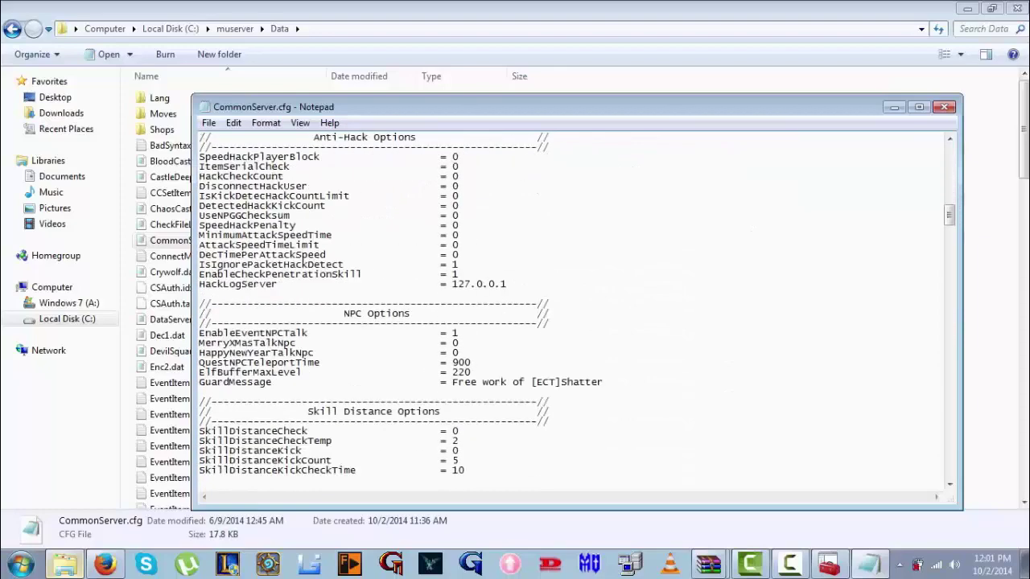
left_click_drag(508, 284, 451, 284)
type("5.15.59.69")
scroll(452, 284, "up", 4)
scroll(571, 310, "up", 20)
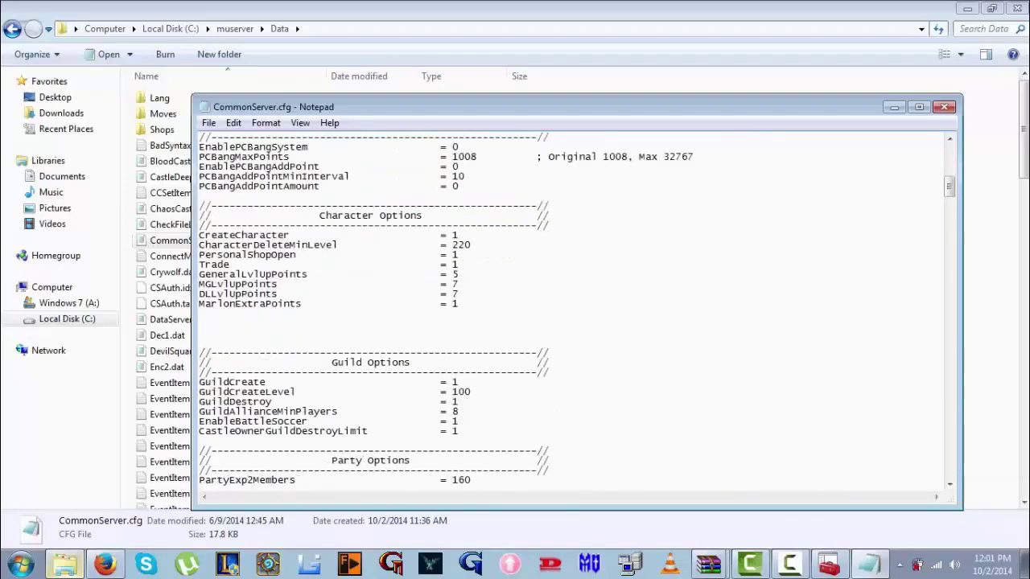
scroll(571, 310, "up", 3)
left_click_drag(507, 245, 451, 244)
type("5.15.59.69")
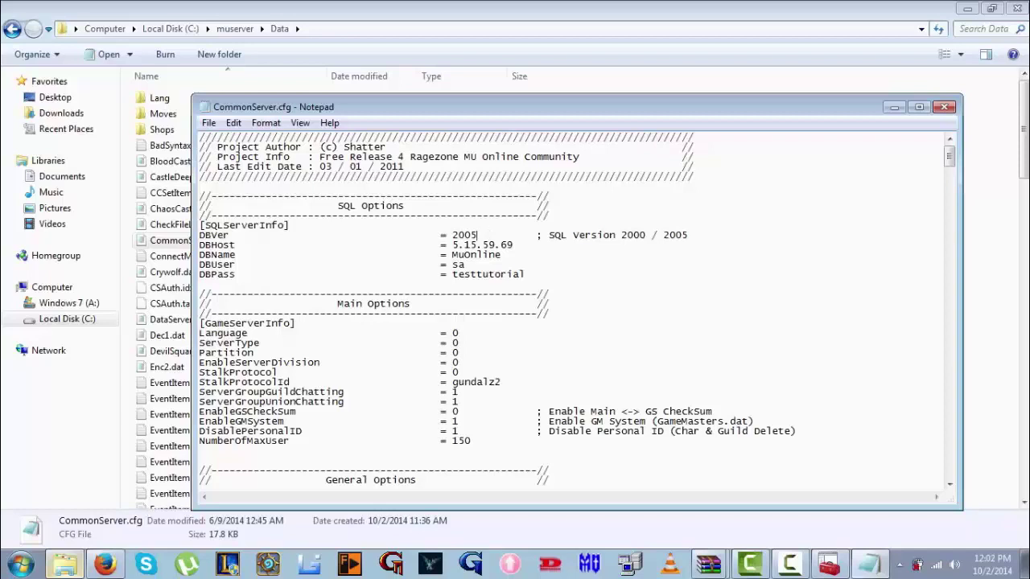
key("BackSpace")
type("0")
Set the ChaosEventServer address to 5.15.59.69
scroll(577, 308, "down", 6)
scroll(577, 308, "down", 11)
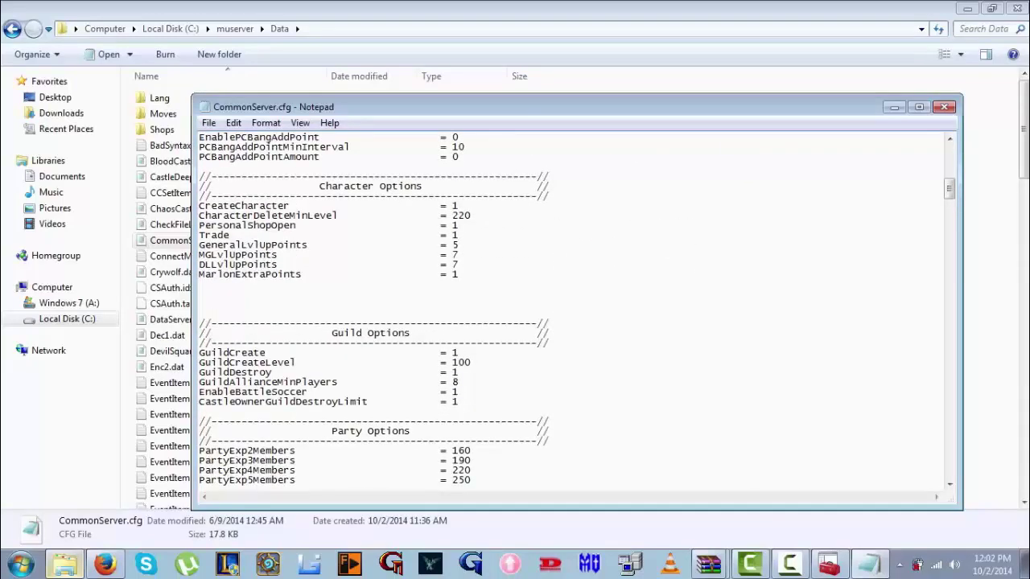
scroll(576, 309, "down", 17)
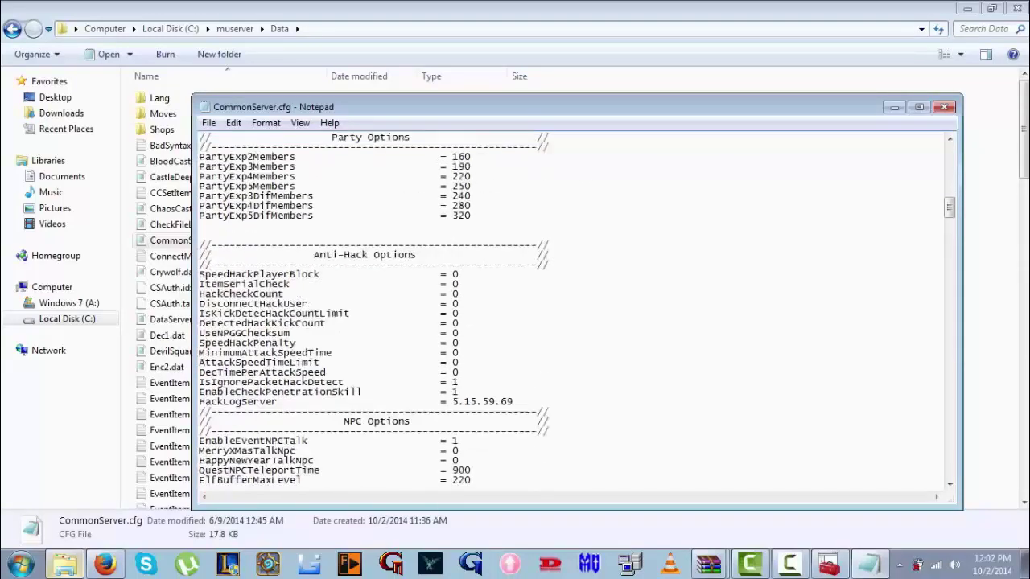
scroll(576, 309, "down", 20)
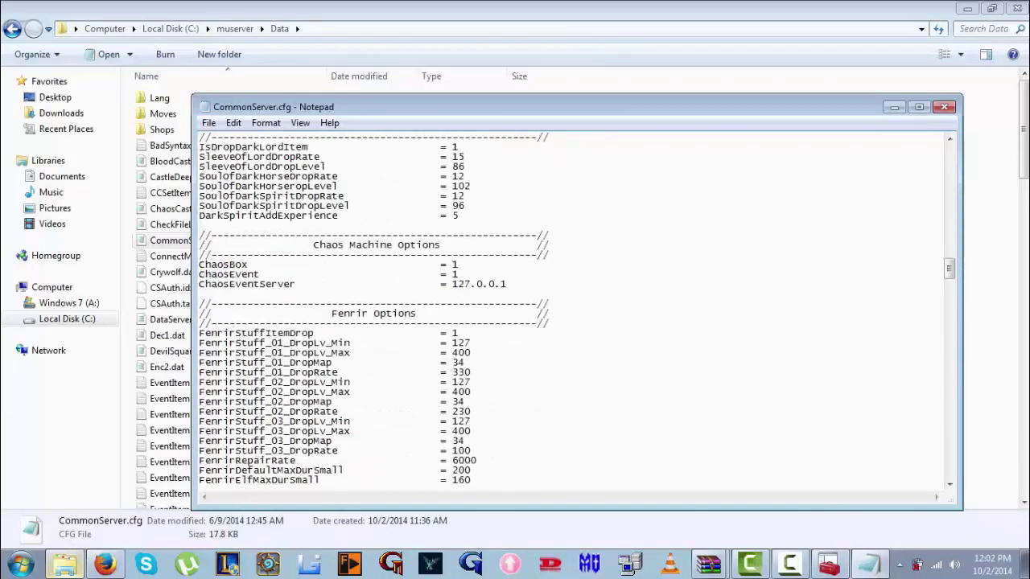
left_click_drag(507, 284, 470, 284)
scroll(576, 309, "down", 20)
scroll(577, 309, "down", 6)
left_click_drag(507, 284, 451, 284)
type("5.11.59.88")
Set DevilSquareEventServer to 5.15.59.69 and save CommonServer.cfg
scroll(577, 309, "down", 20)
scroll(577, 309, "down", 10)
left_click_drag(507, 216, 452, 216)
key("ctrl+v")
scroll(577, 308, "down", 20)
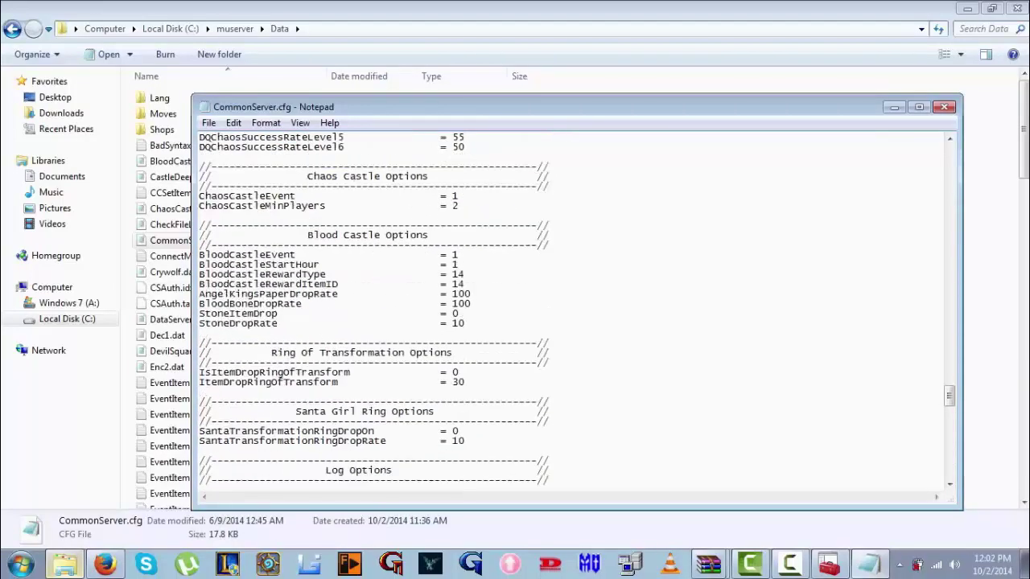
scroll(576, 309, "down", 20)
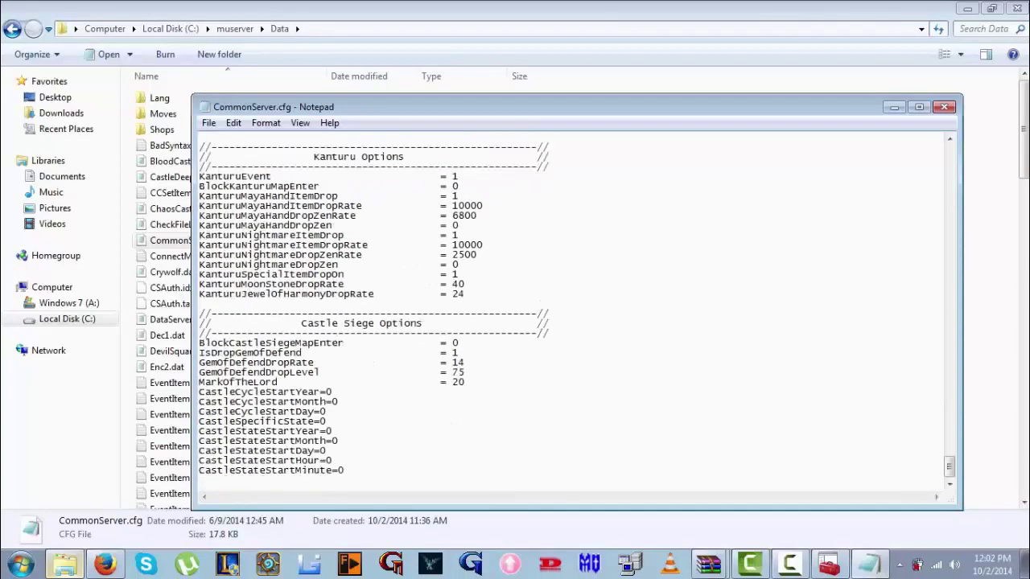
left_click(944, 106)
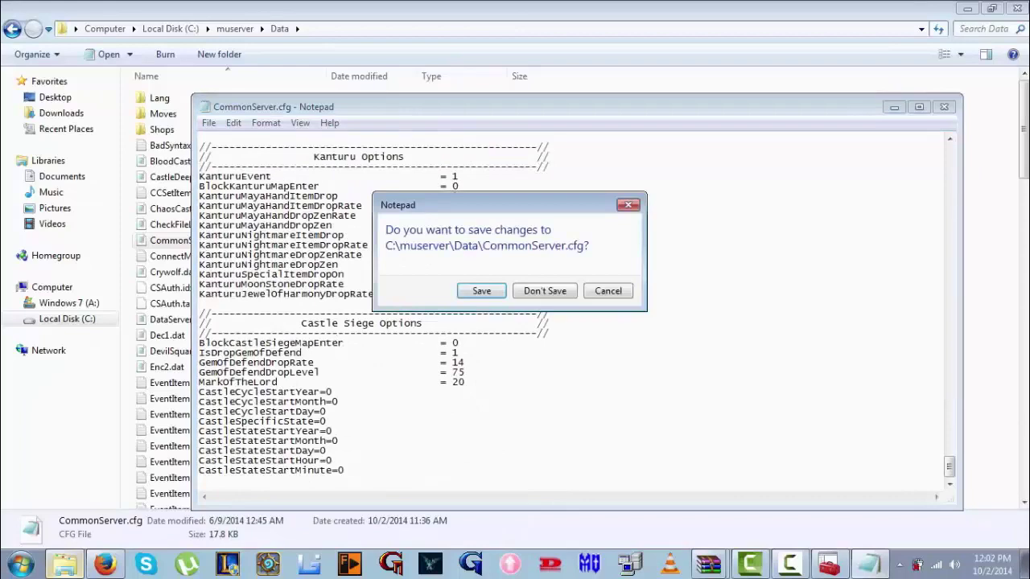
left_click(481, 290)
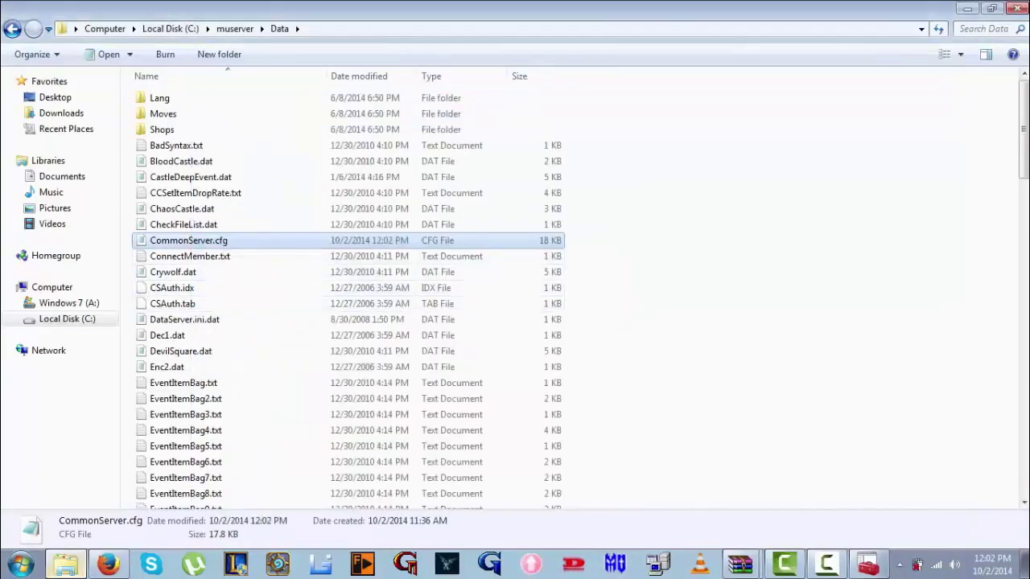
Replace the 10.0.0.33 server IPs in MapServerInfo.dat with 5.15.59.69 and save
type("map")
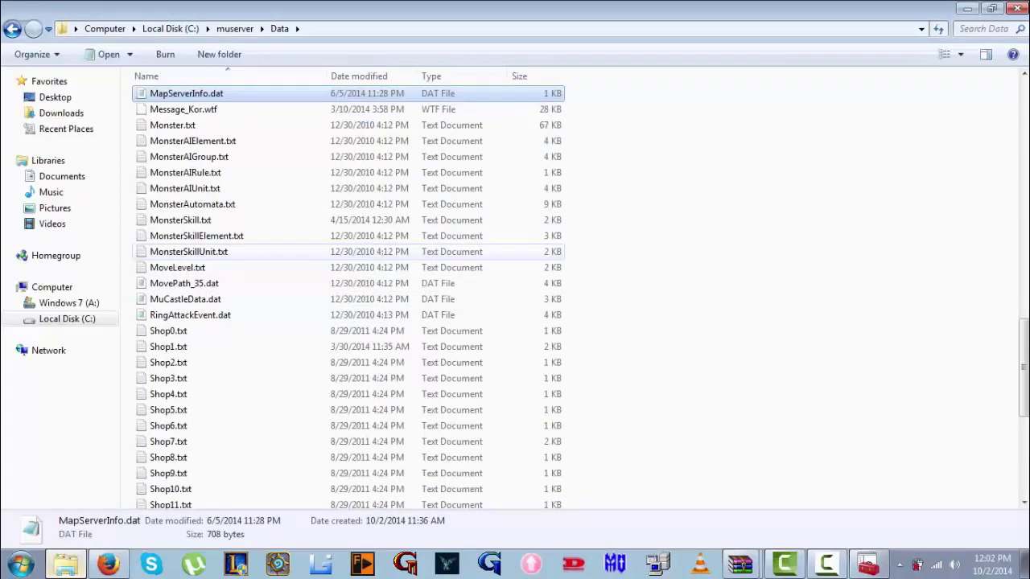
key("Return")
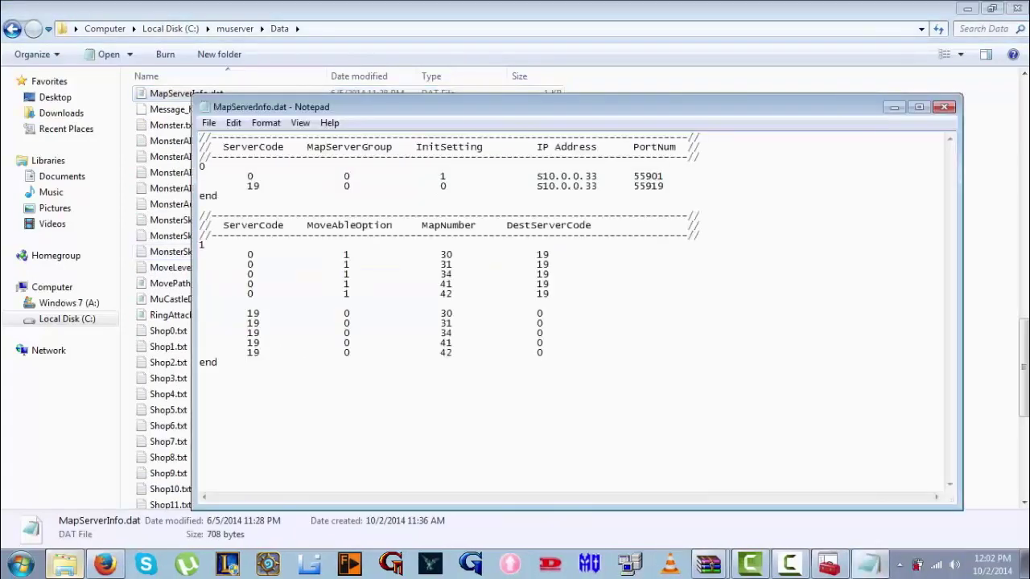
left_click_drag(596, 176, 541, 186)
type("5.15.59.69")
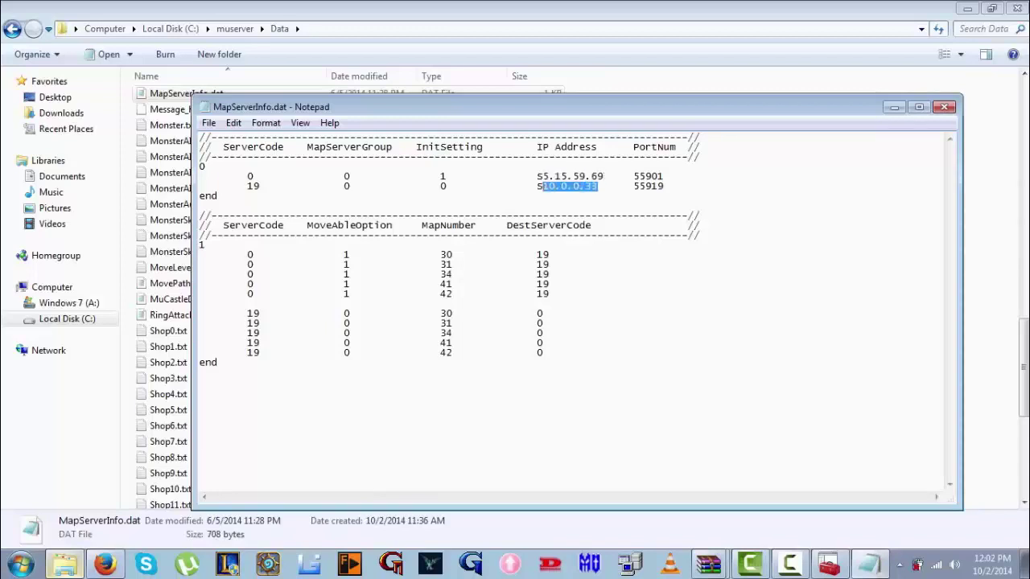
type("5.15.59.69")
left_click(944, 107)
key("Return")
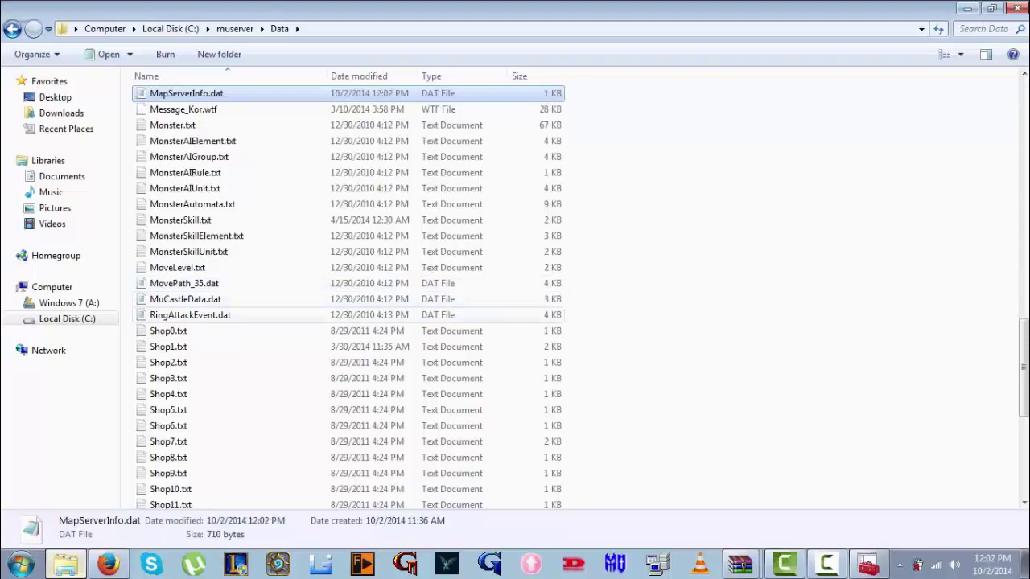
Change IpList.dat's 127.0.0.1 to 5.15.59.69 and save it
scroll(242, 326, "down", 7)
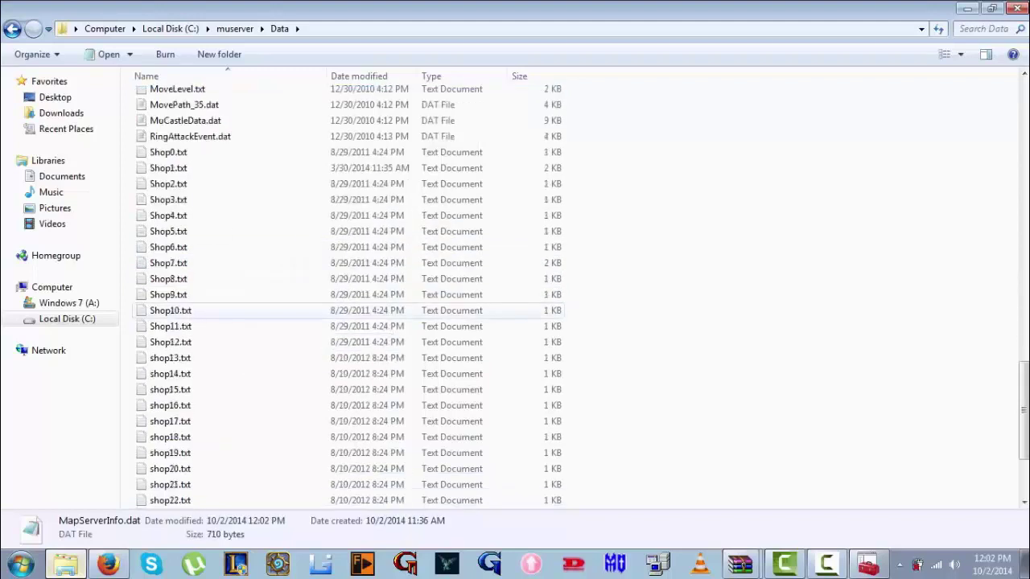
left_click(261, 312)
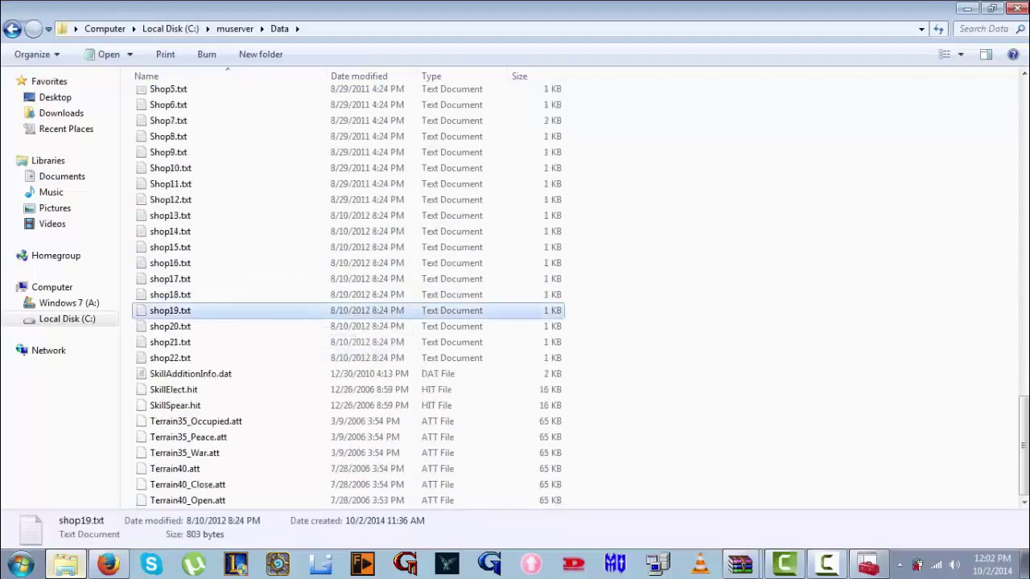
key("i")
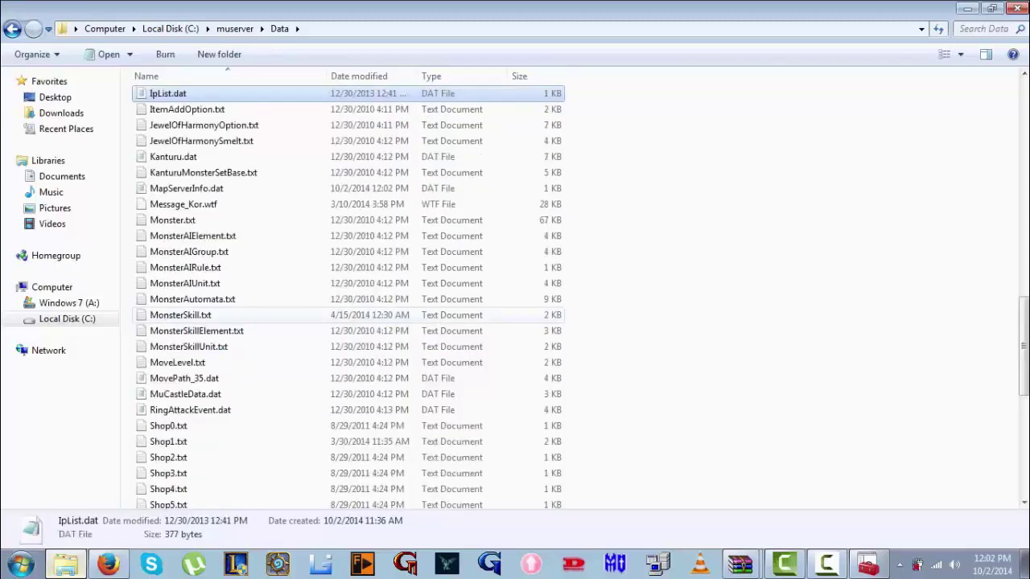
key("Return")
left_click(263, 196)
left_click_drag(263, 195, 205, 196)
type("5.15.59.69")
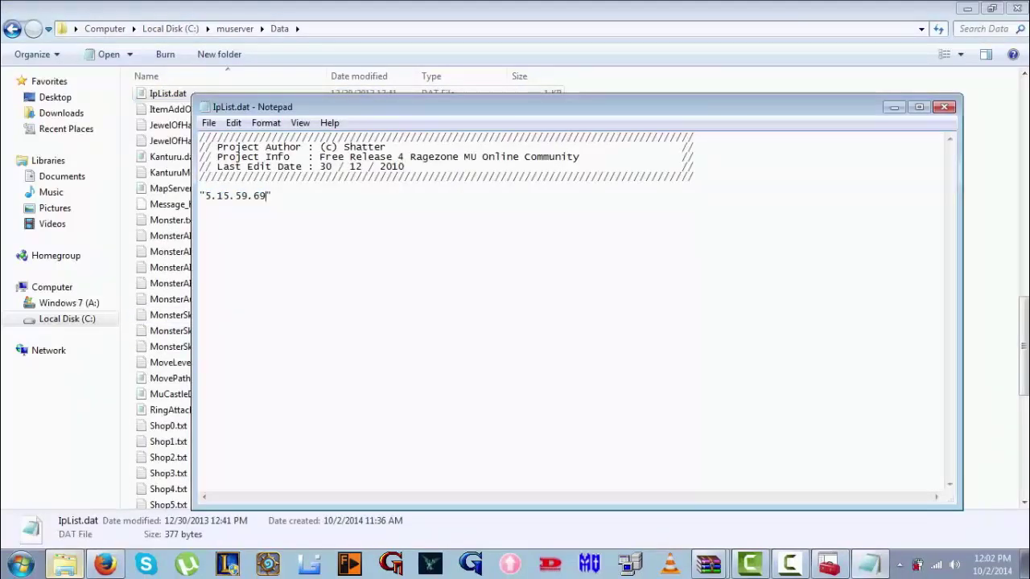
left_click(944, 107)
left_click(478, 289)
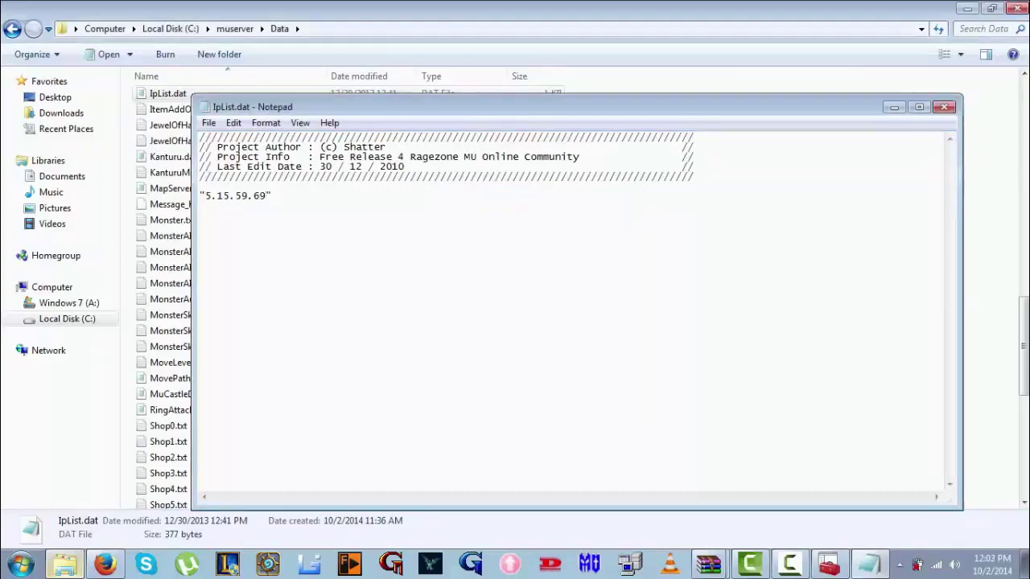
scroll(338, 326, "up", 13)
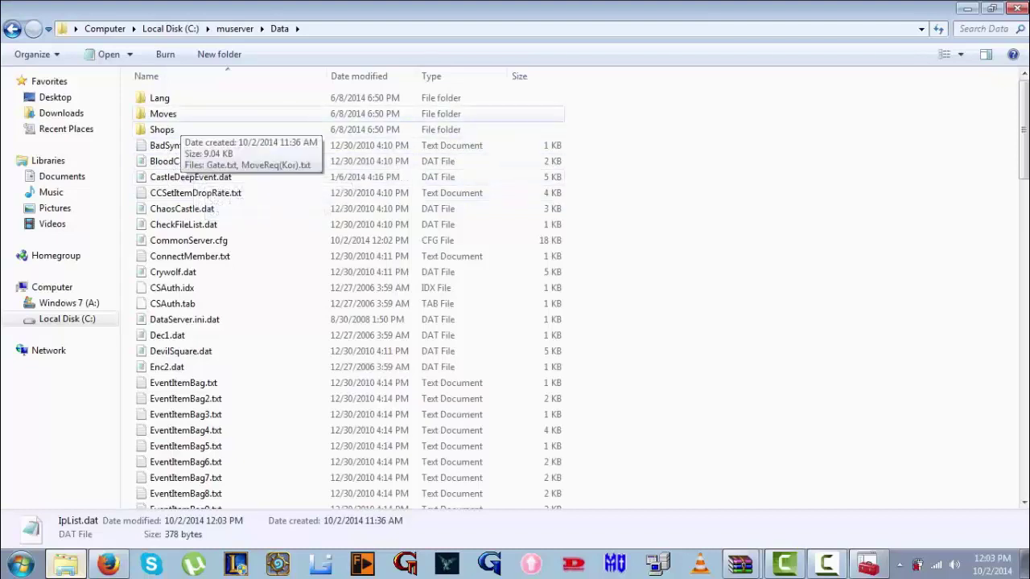
Browse the Data subfolders and open the Lang\Kor folder
double_click(161, 129)
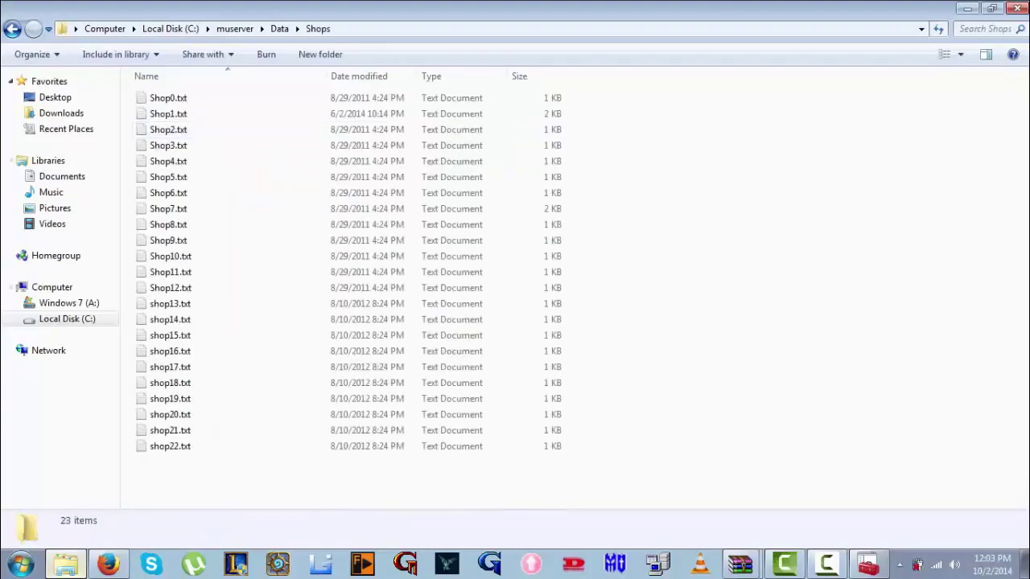
left_click(12, 29)
double_click(160, 113)
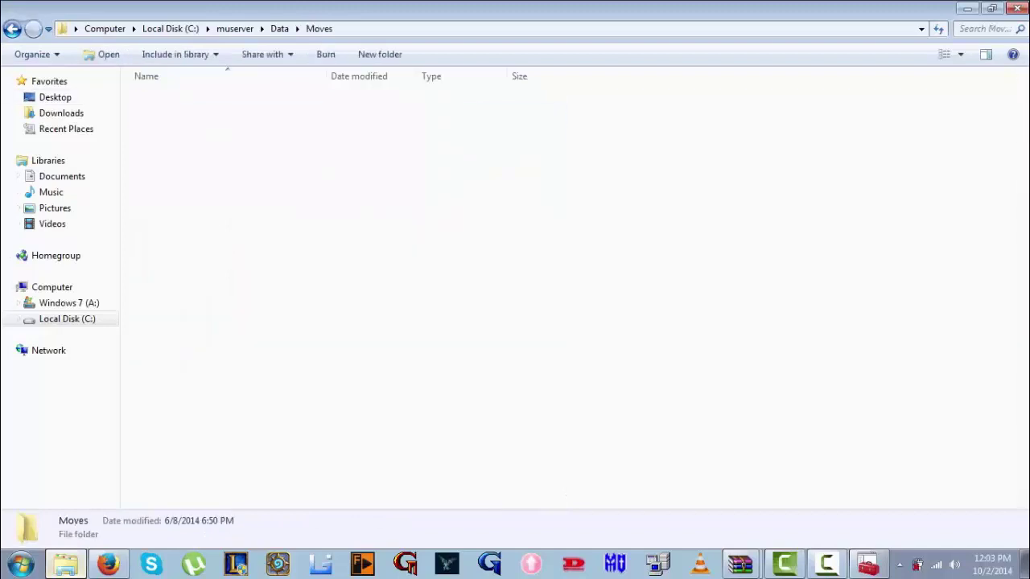
left_click(12, 29)
double_click(161, 97)
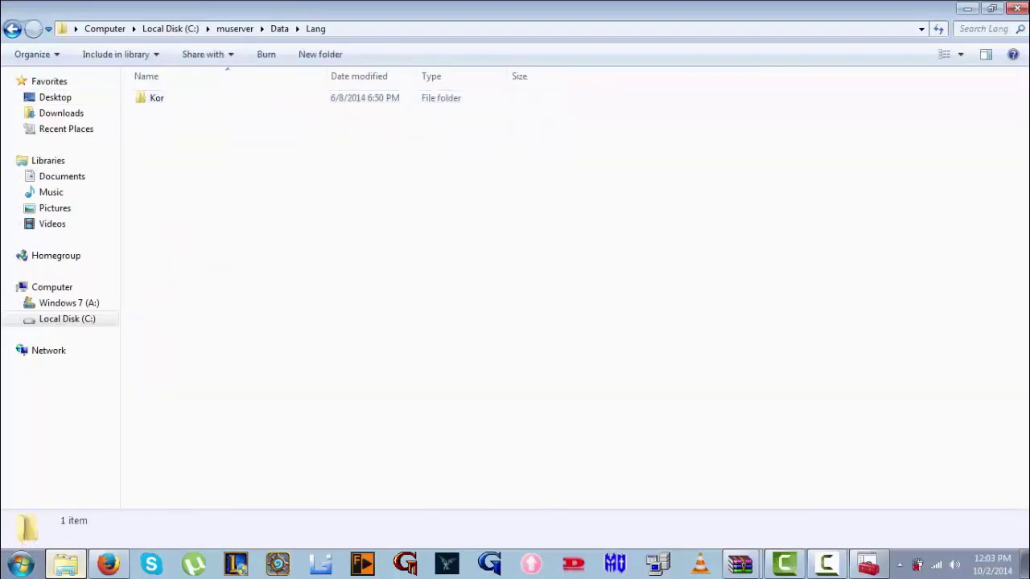
double_click(157, 97)
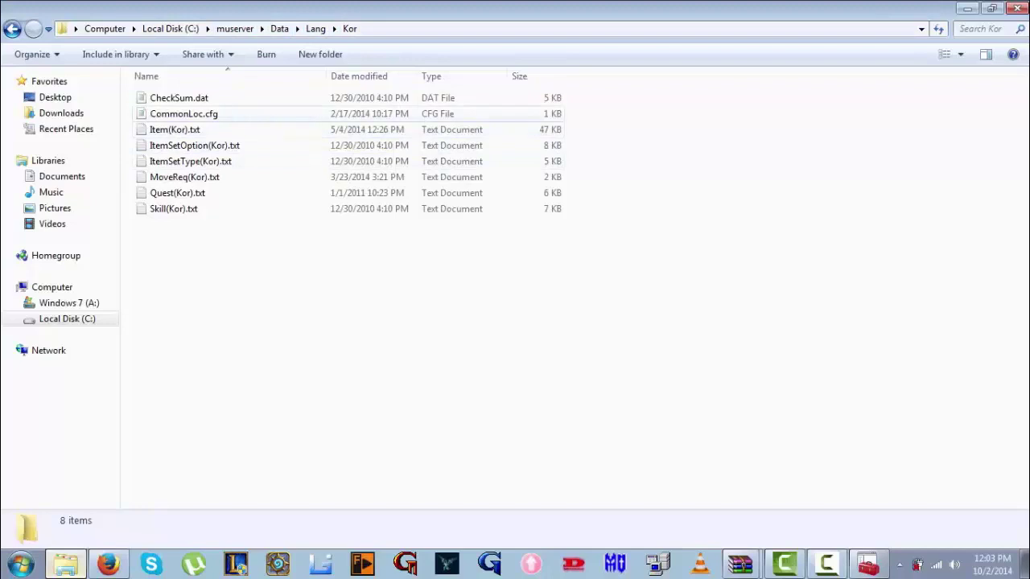
Replace CommonLoc.cfg's connect server IP 127.0.0.1 with 5.15.59.69 and save
double_click(183, 113)
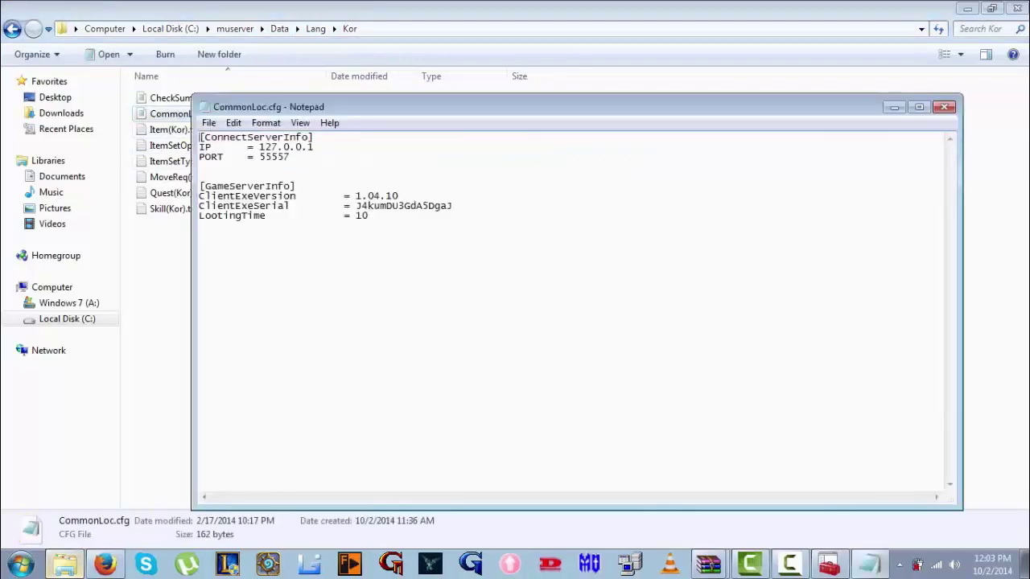
left_click_drag(314, 147, 258, 147)
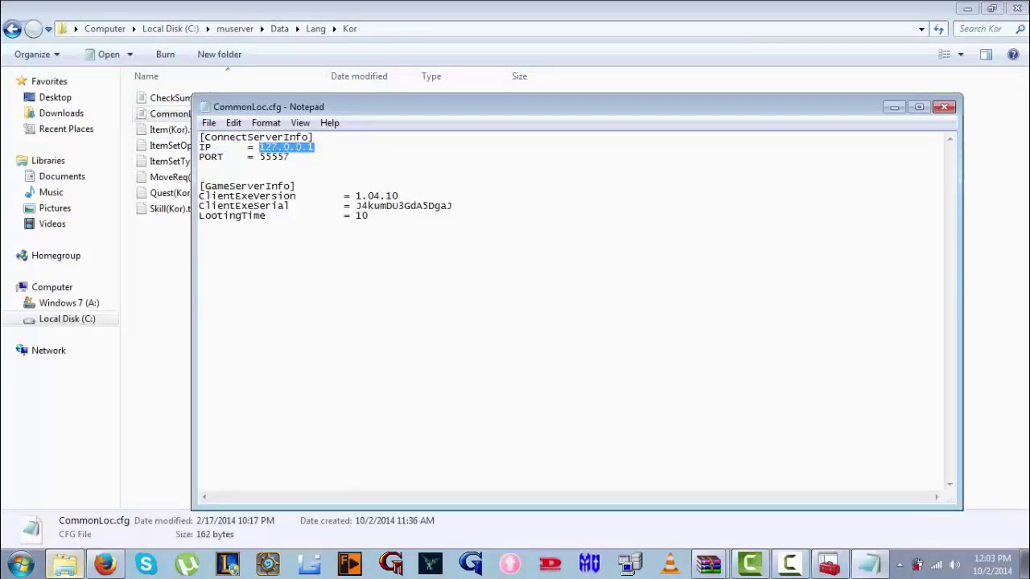
type("5.15.59.69")
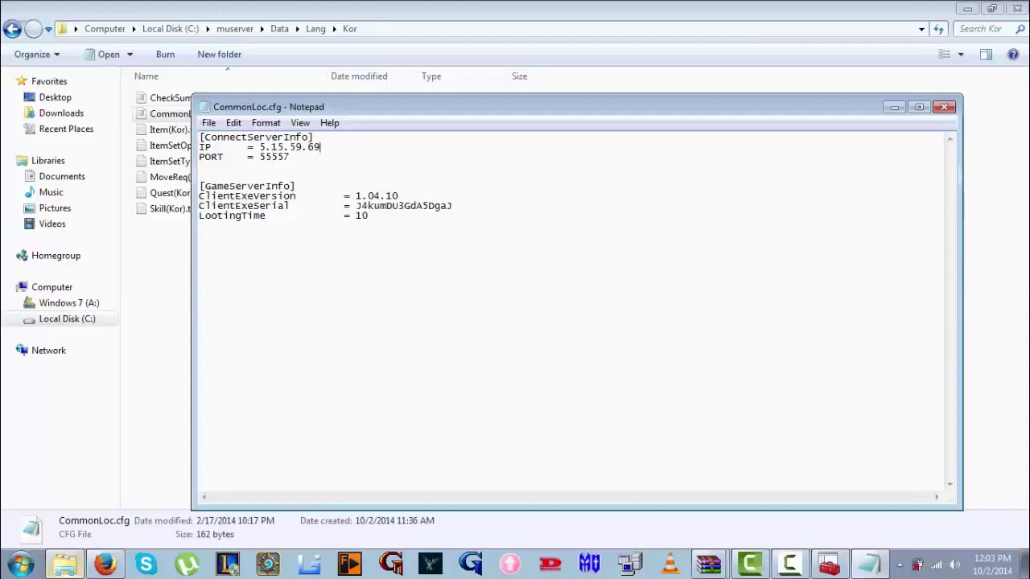
key("alt+F4")
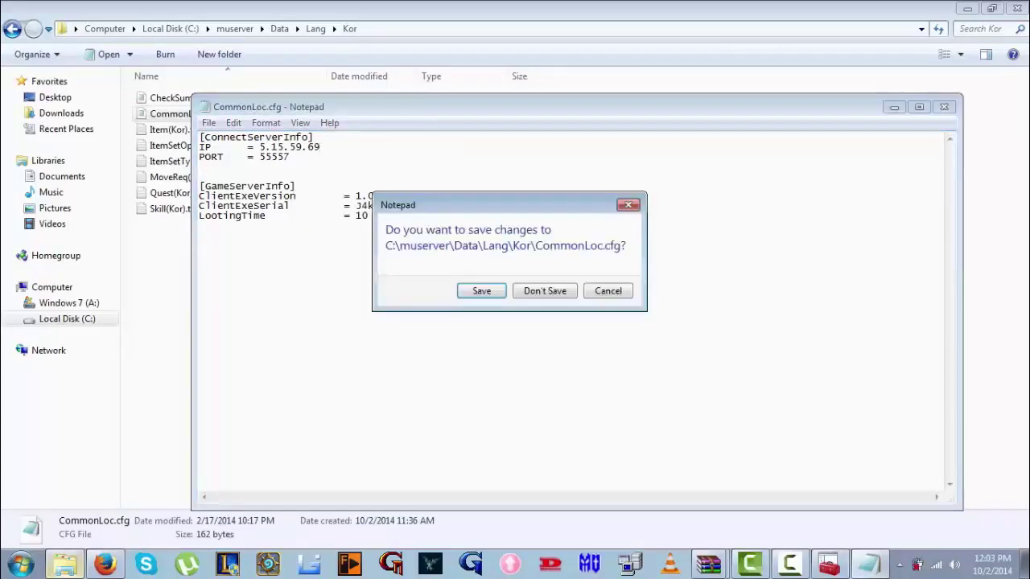
key("Return")
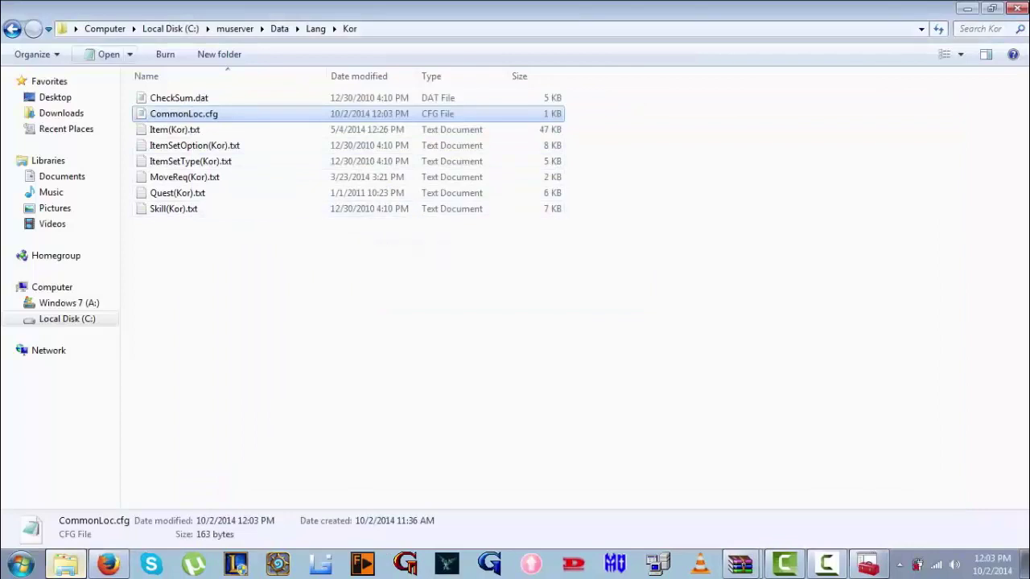
Open the muserver DataBase folder, then switch to SQL Server Enterprise Manager
key("BackSpace")
key("BackSpace")
key("BackSpace")
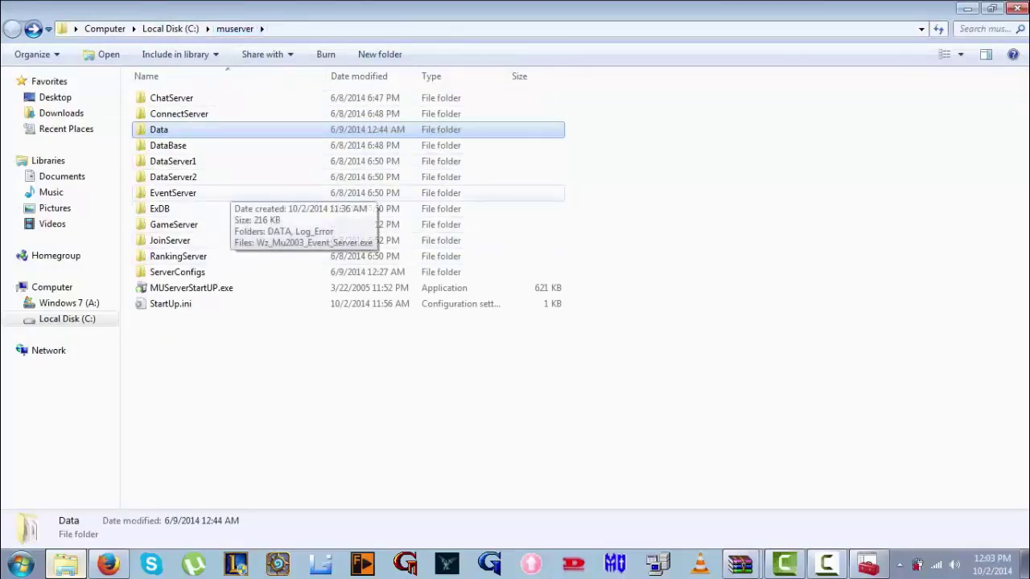
double_click(169, 146)
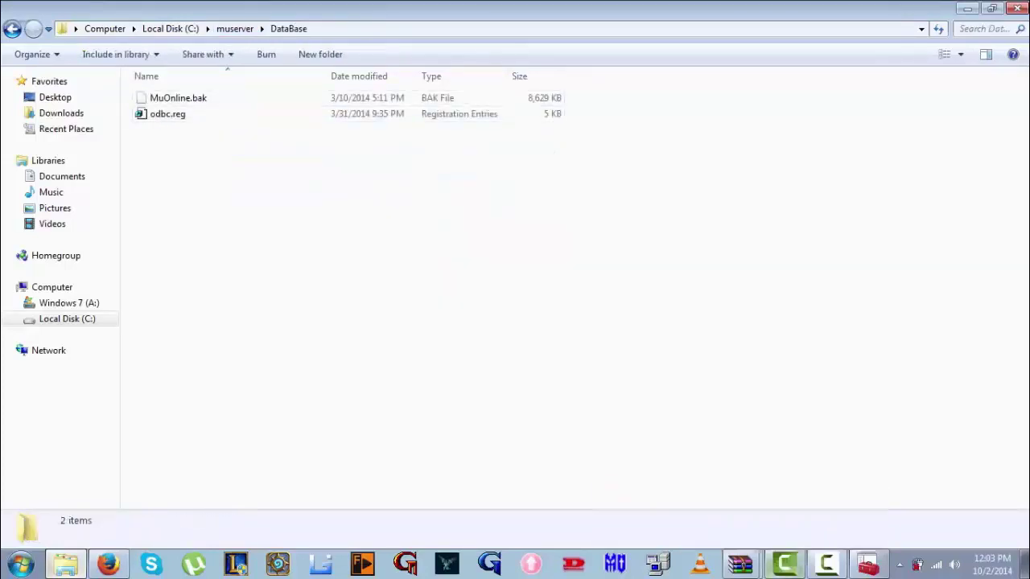
mouse_move(867, 563)
left_click(865, 529)
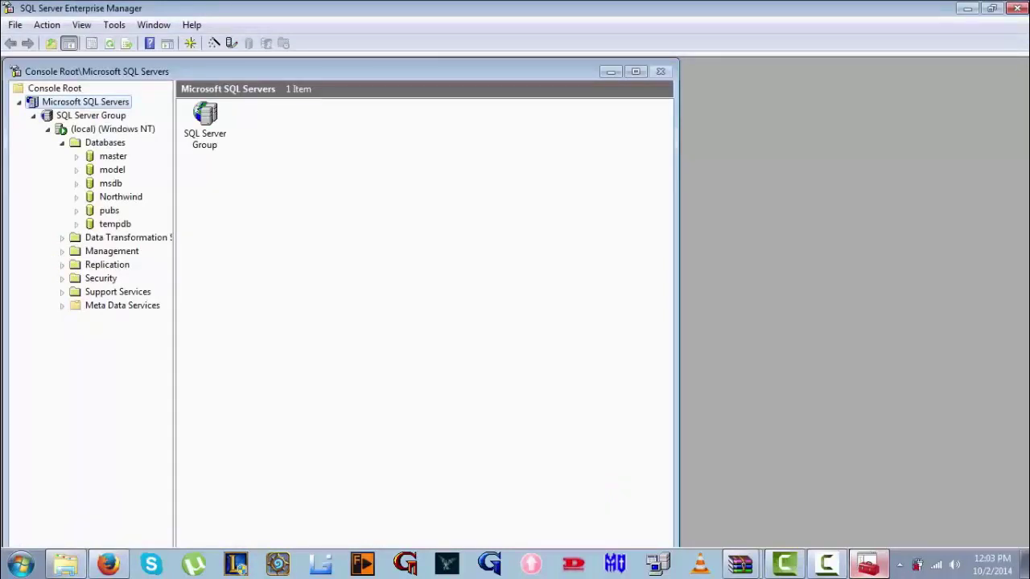
Add a new database named MuOnline under the Databases node
right_click(105, 143)
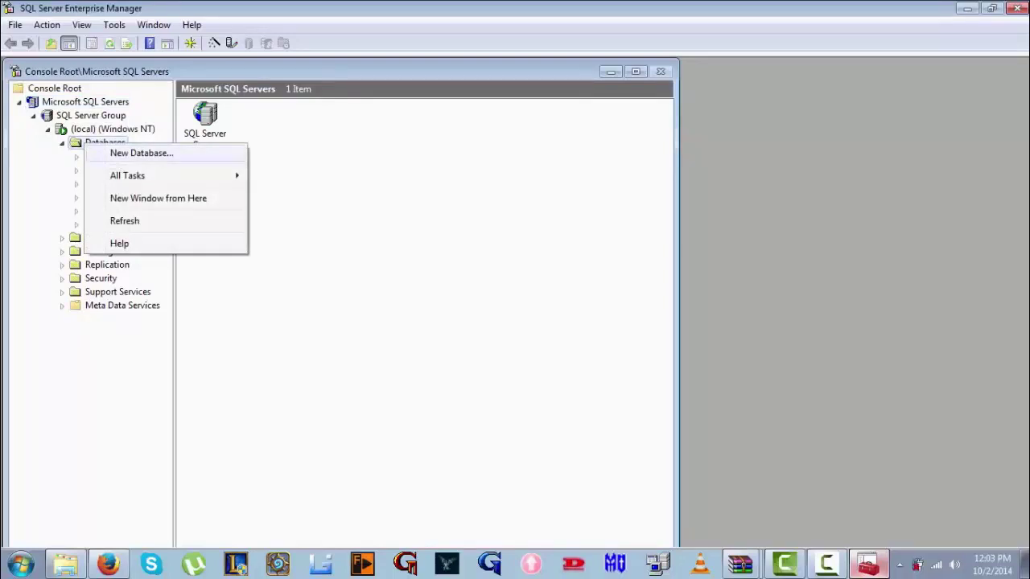
key("Return")
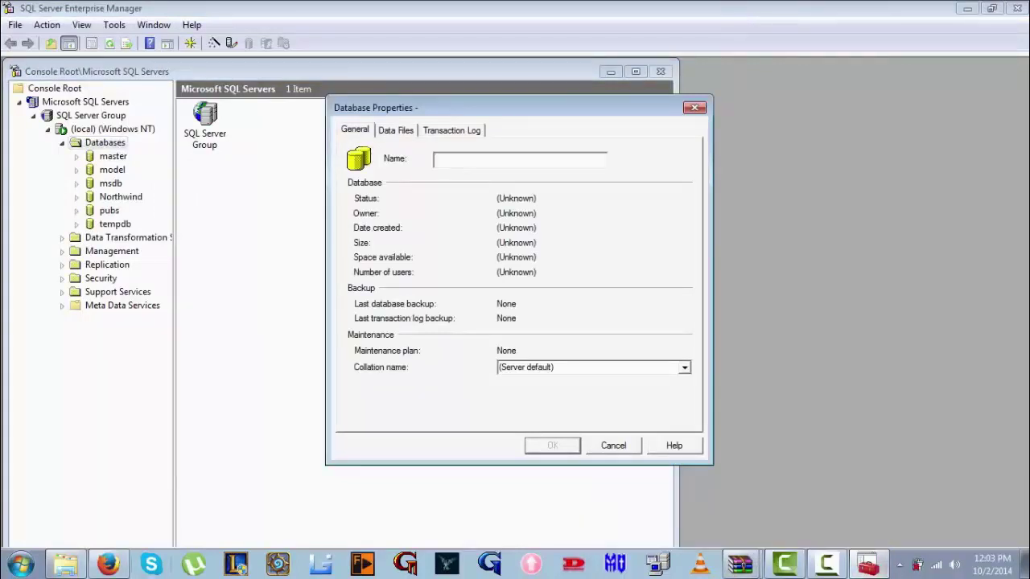
left_click(66, 564)
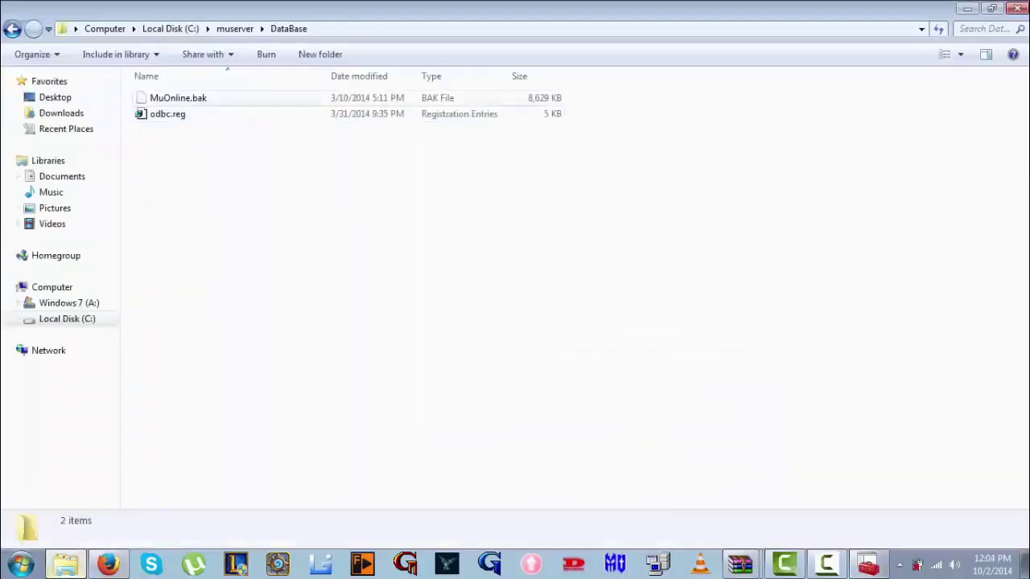
left_click(869, 564)
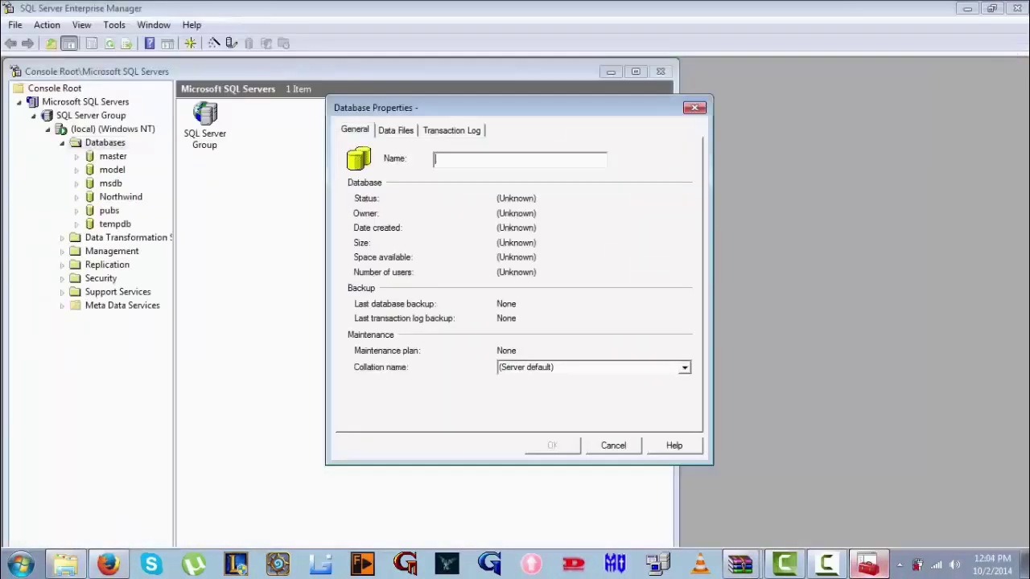
type("MuOnlin")
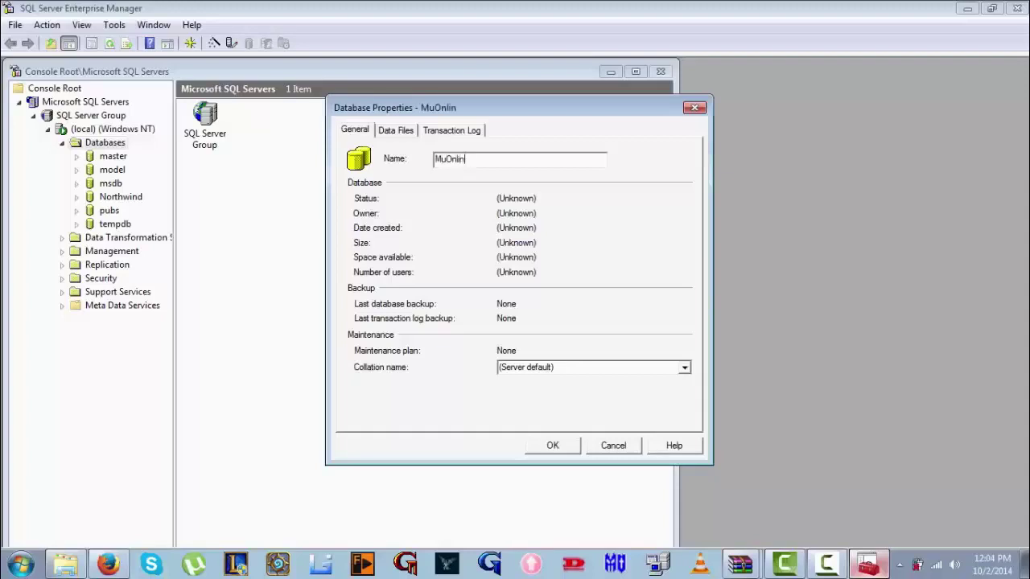
type("e")
key("Return")
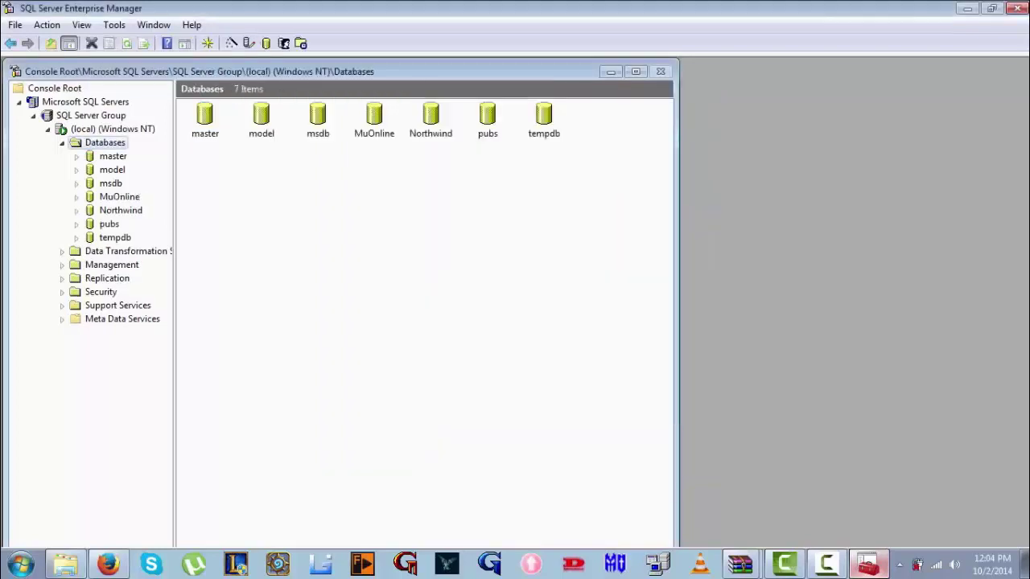
Start a Restore Database on MuOnline using the From device option
right_click(374, 119)
mouse_move(417, 169)
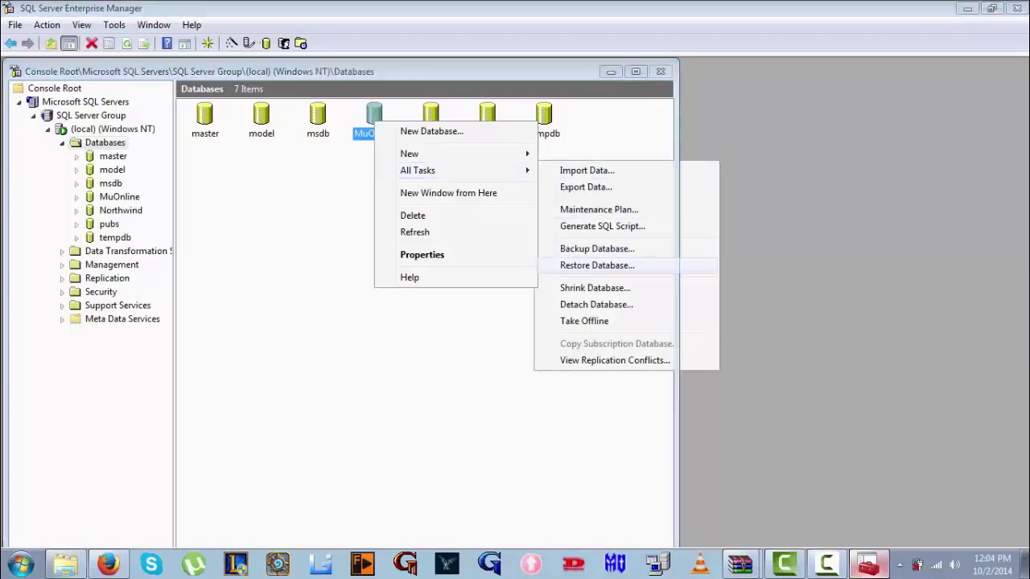
left_click(596, 264)
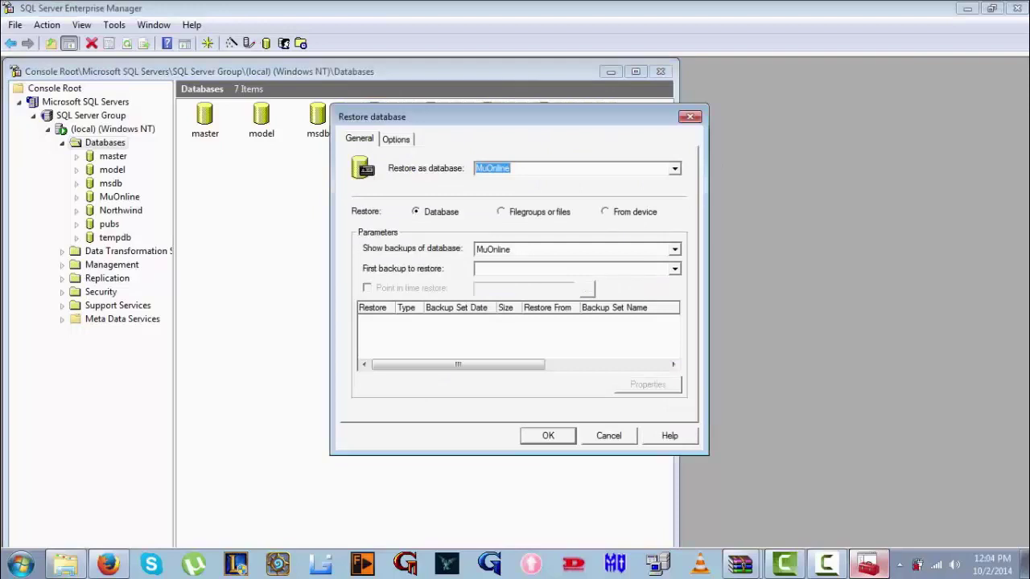
left_click(605, 211)
left_click(646, 268)
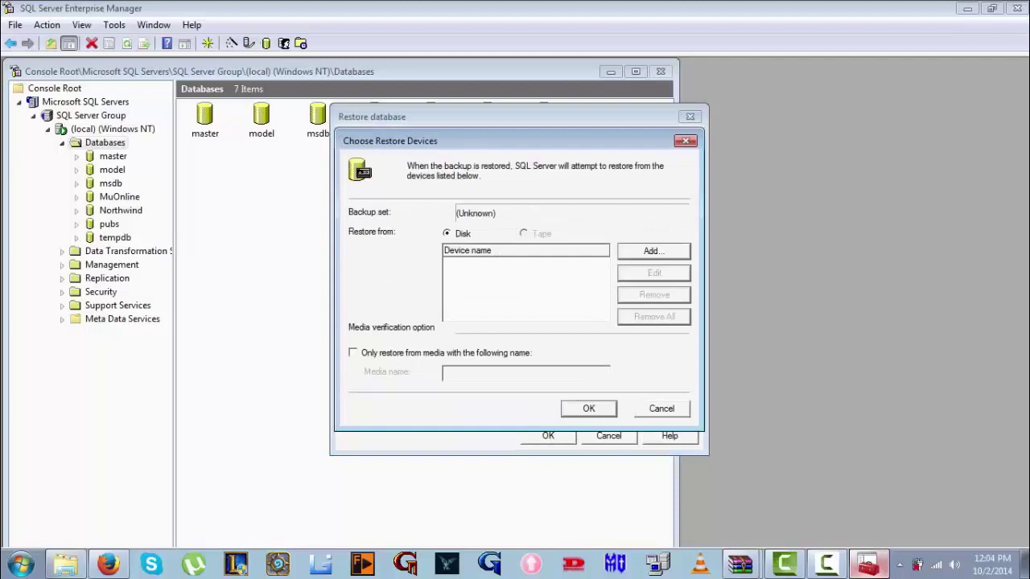
Add C:\muserver\DataBase\MuOnline.bak as the restore backup device
left_click(653, 251)
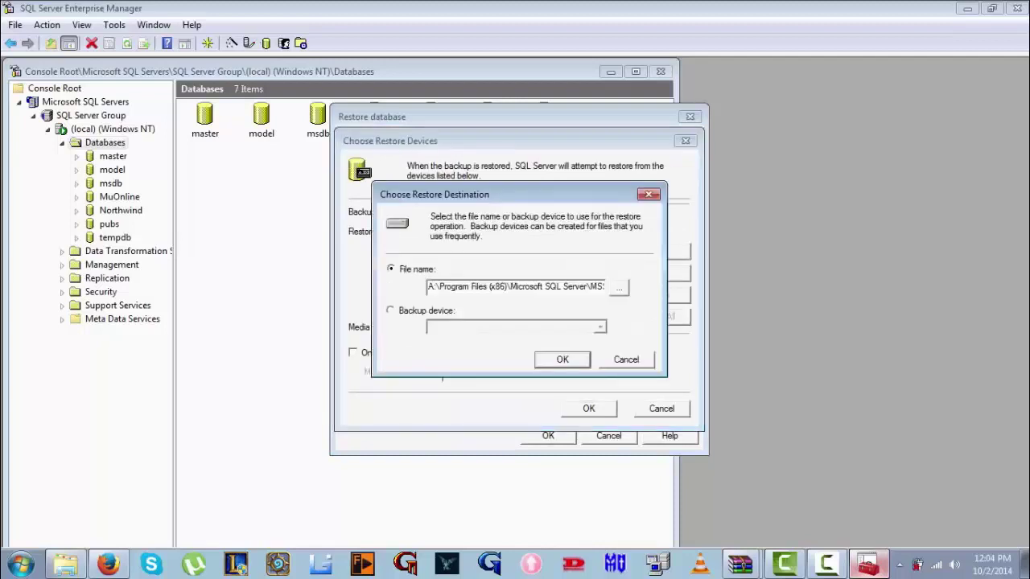
left_click(618, 286)
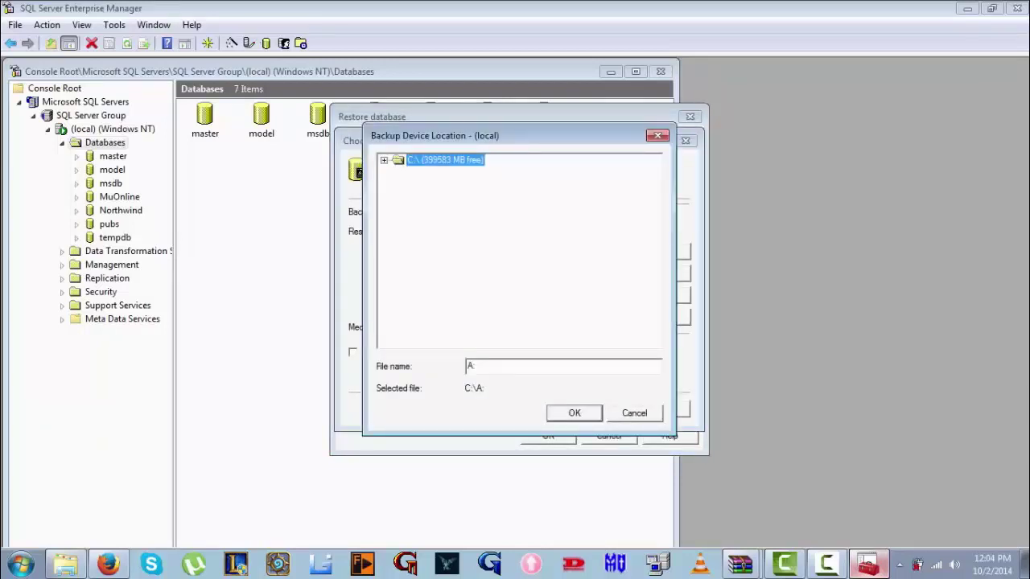
key("Right")
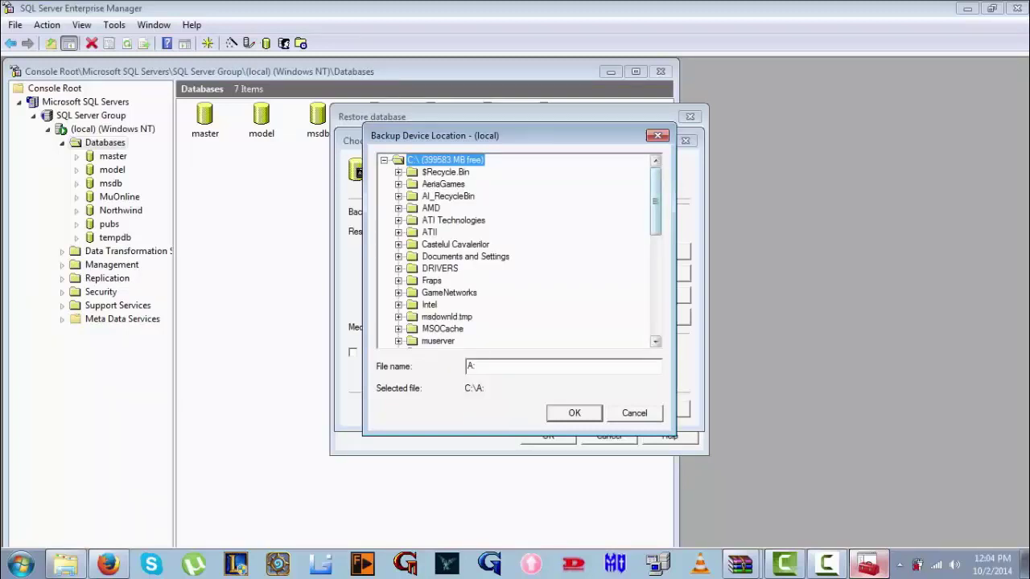
double_click(438, 340)
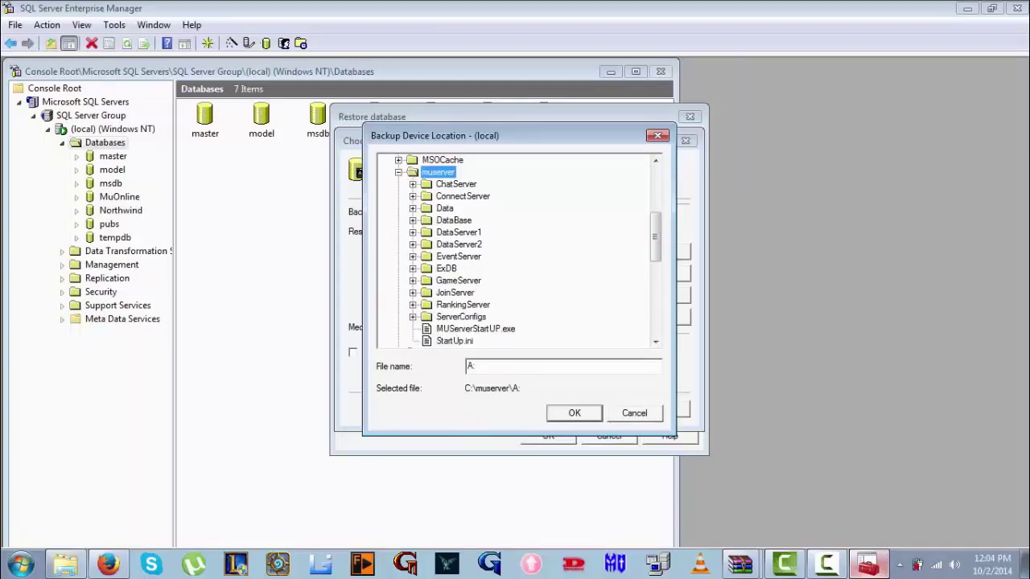
left_click(412, 220)
left_click(412, 219)
left_click(413, 220)
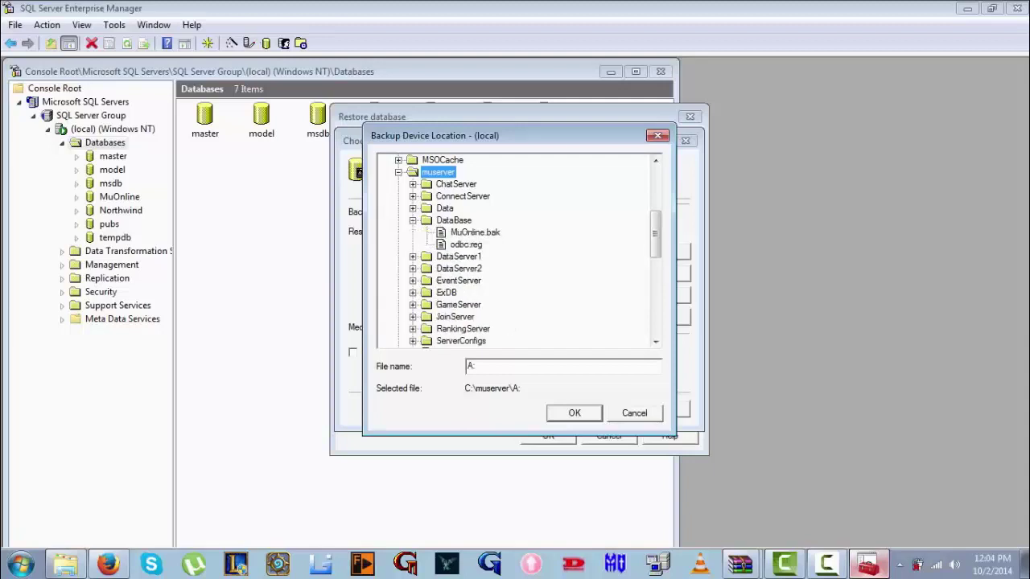
left_click(474, 232)
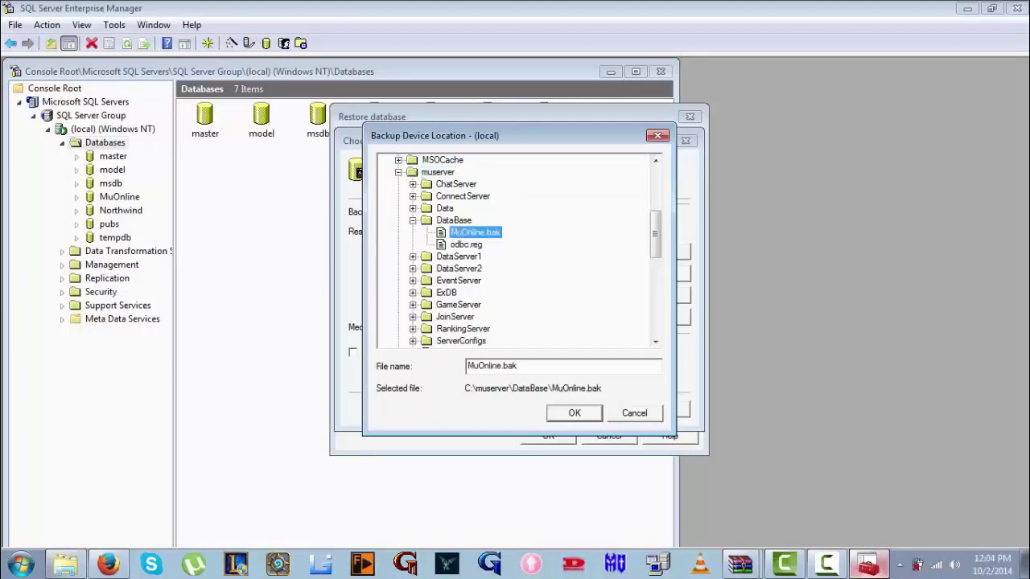
left_click(574, 413)
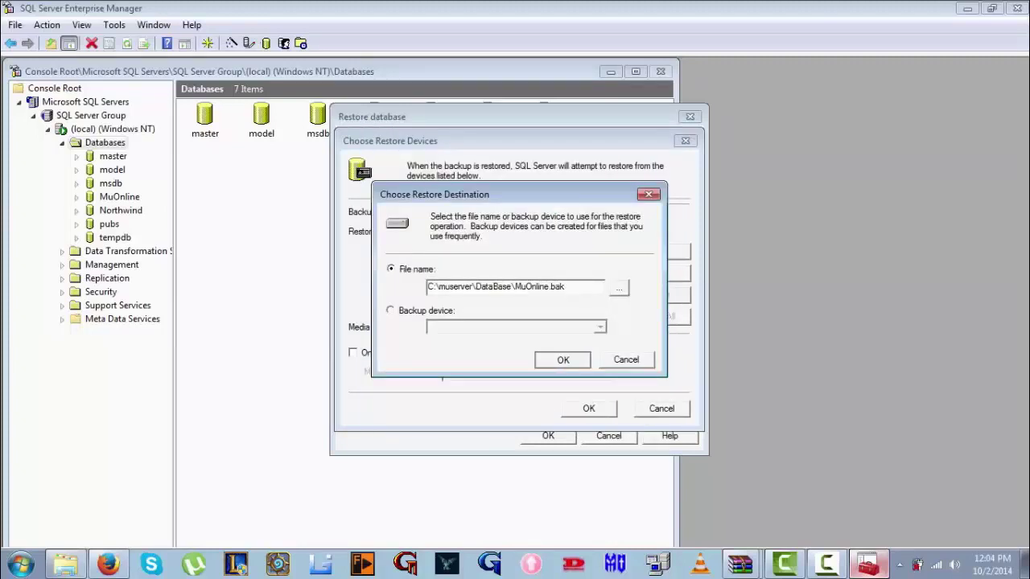
key("Return")
key("Return")
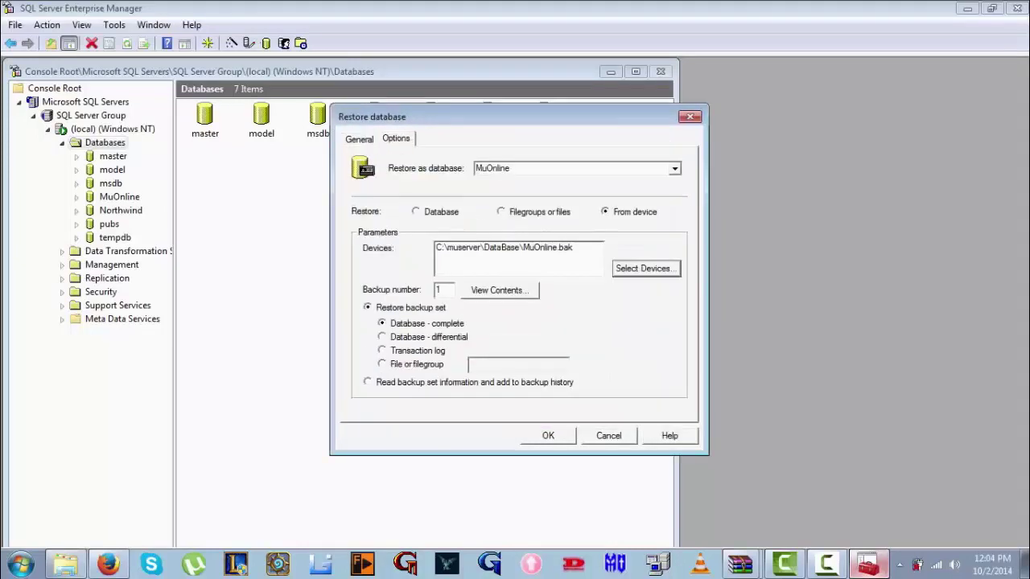
Set the restore to force overwrite of MuOnline and select the data file path's folder
left_click(396, 138)
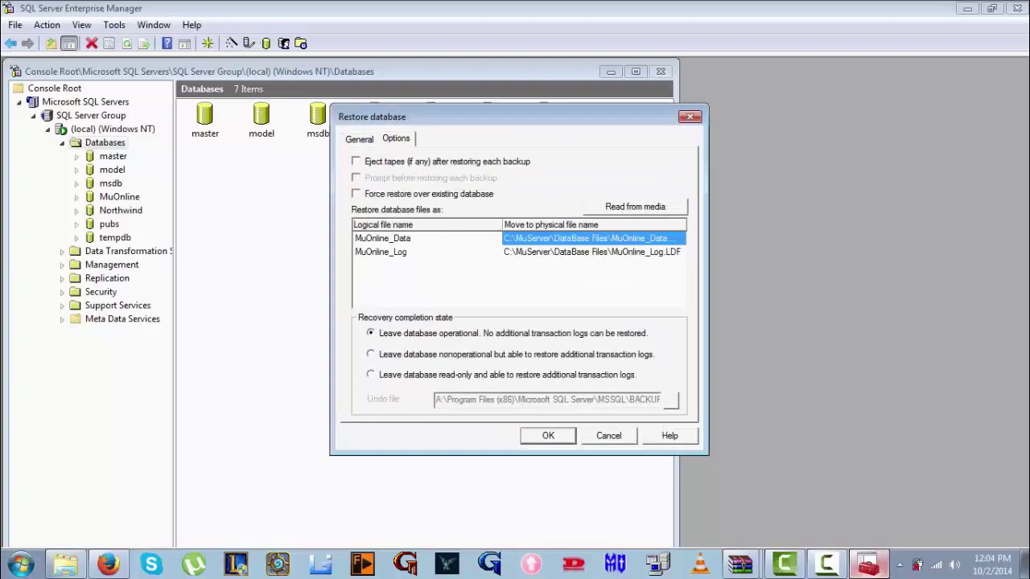
key("alt+f")
left_click(593, 238)
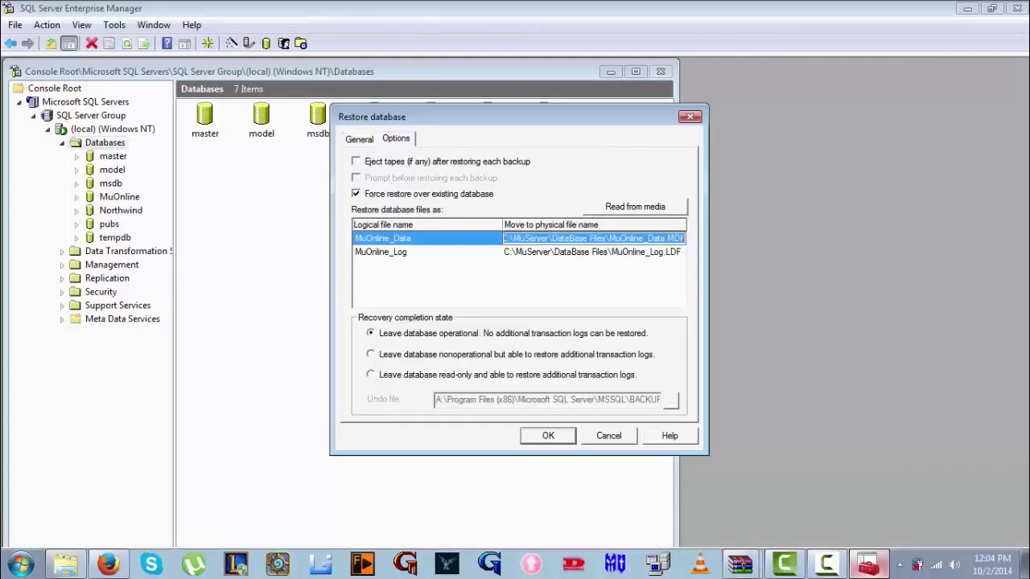
left_click(524, 238)
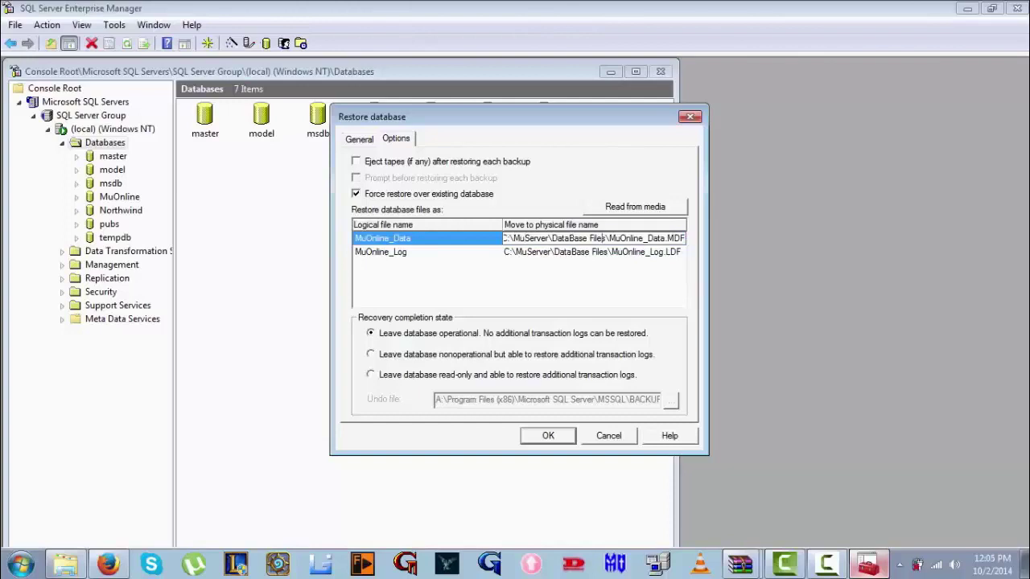
key("shift+Home")
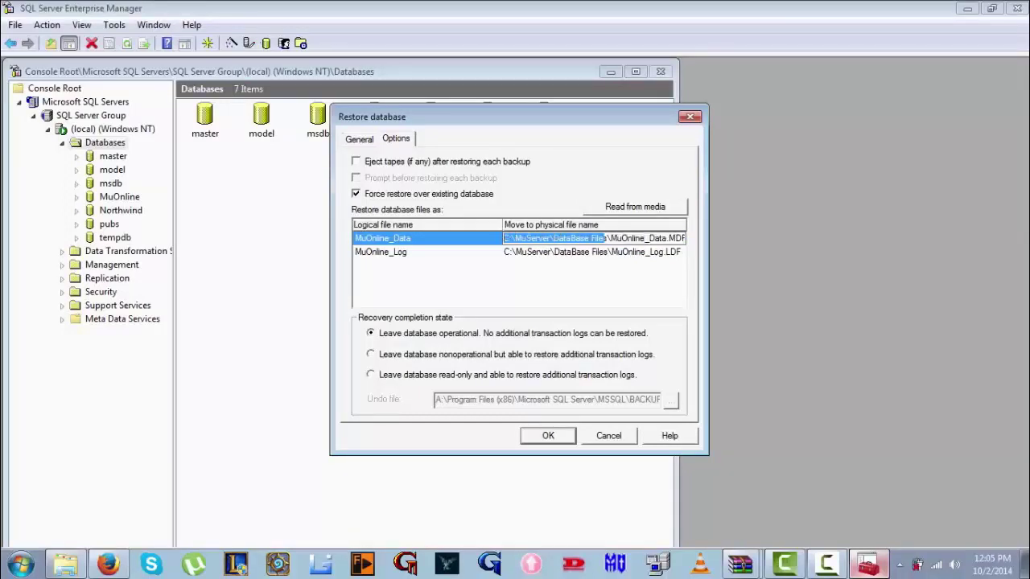
Bring up the Explorer DataBase window and go up to C:\muserver
mouse_move(66, 565)
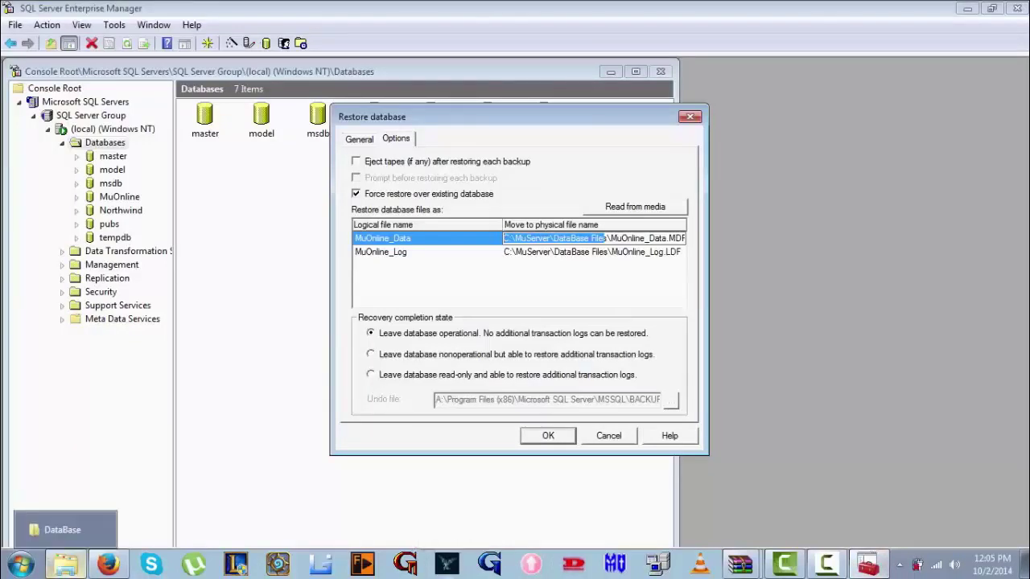
left_click(66, 565)
left_click(12, 28)
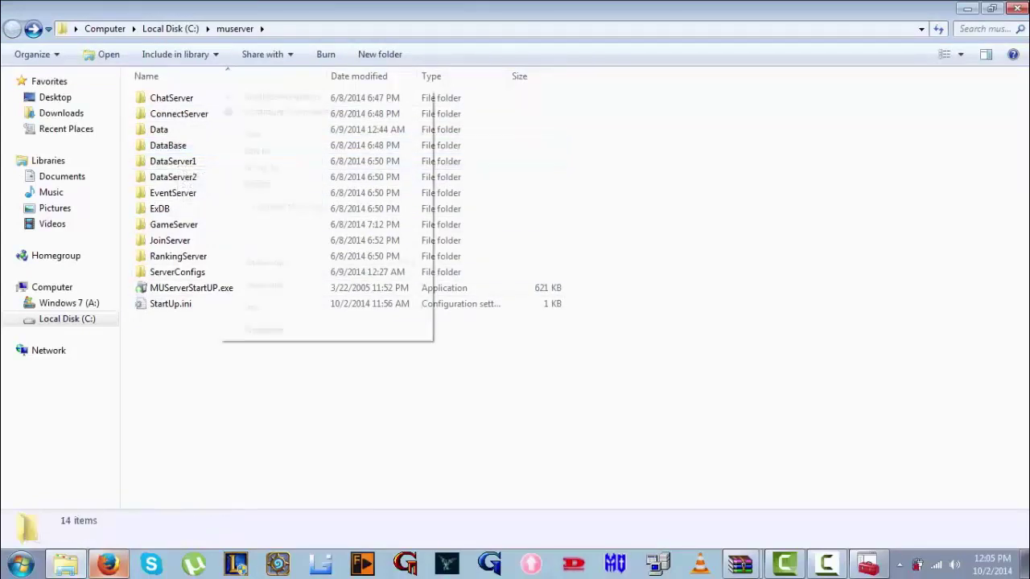
Create a new folder named DB in C:\muserver
right_click(218, 89)
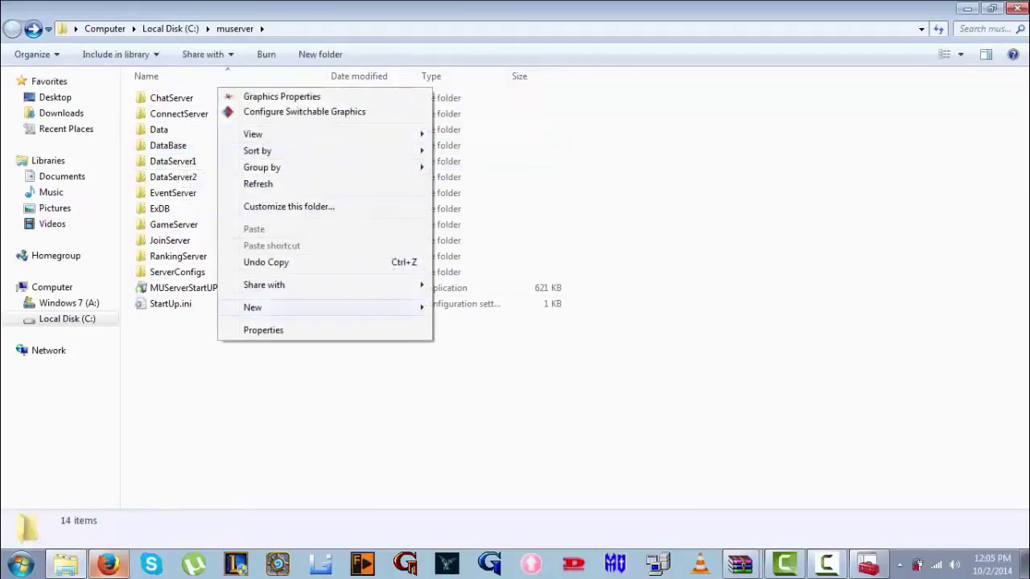
mouse_move(322, 307)
left_click(483, 309)
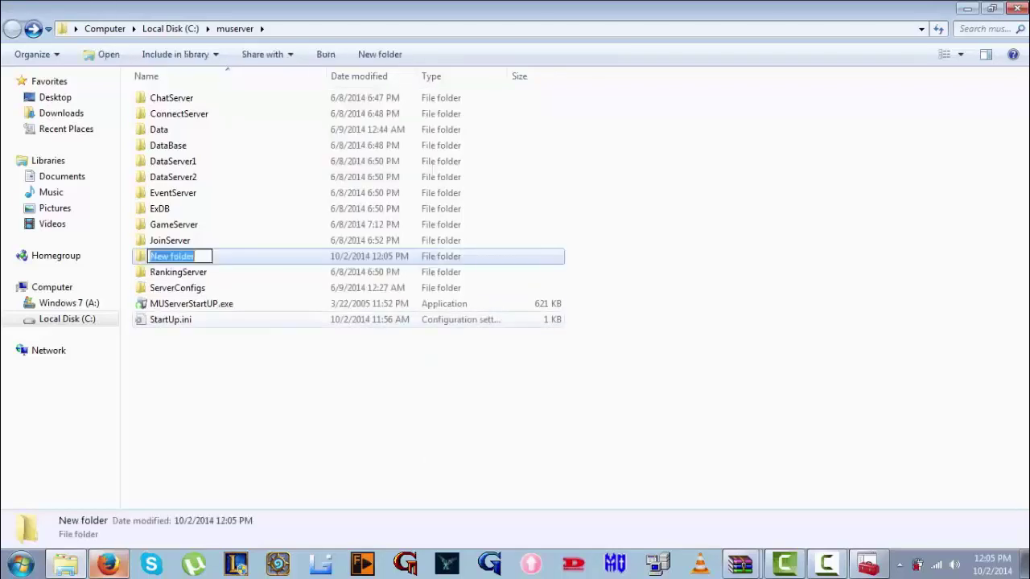
type("DB")
key("Return")
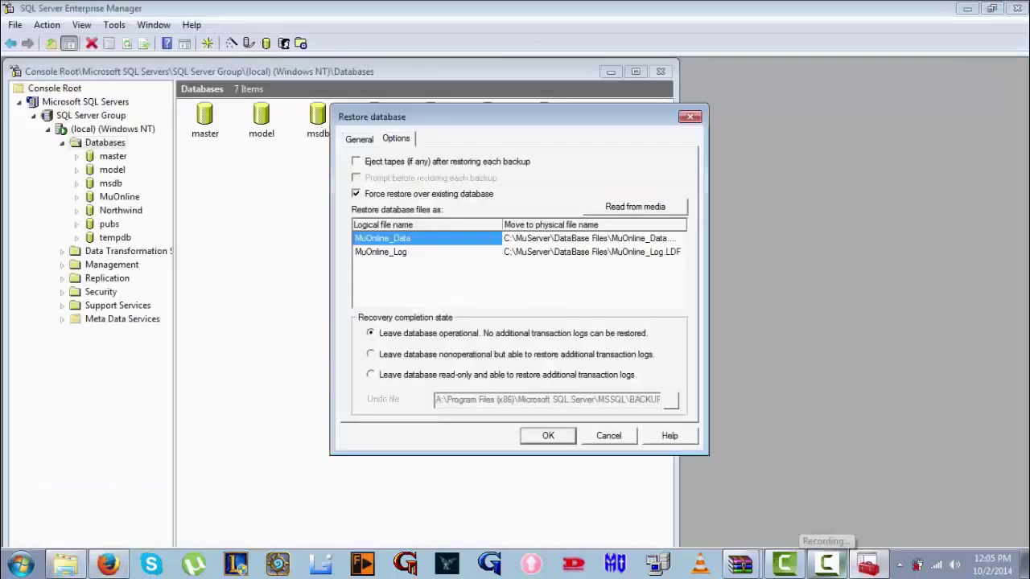
Replace the DataBase Files part of the MuOnline_Data and MuOnline_Log paths with DB
left_click(613, 238)
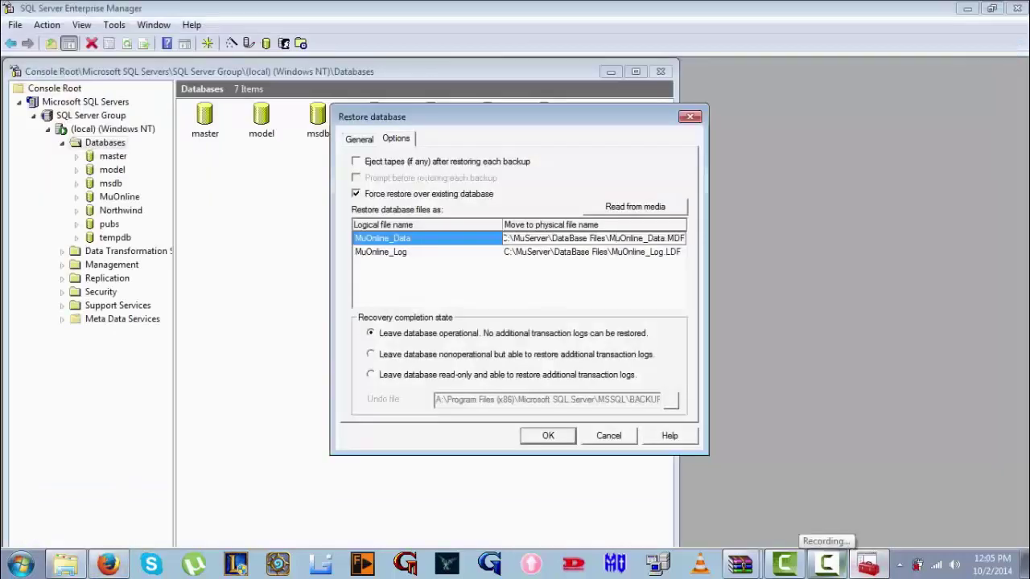
left_click_drag(606, 238, 555, 238)
type("B")
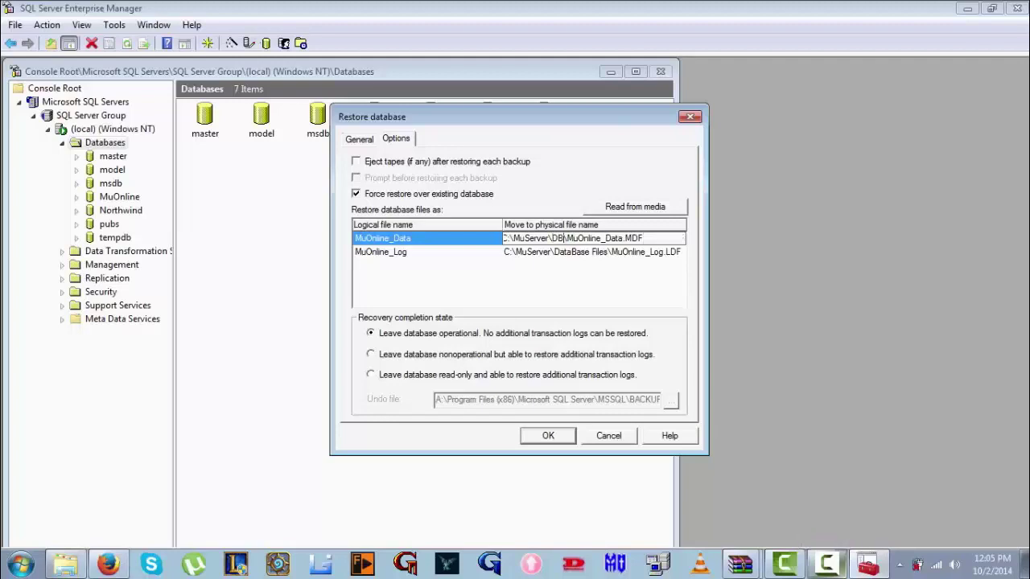
left_click(588, 252)
left_click(588, 251)
left_click_drag(607, 252, 559, 251)
type("B")
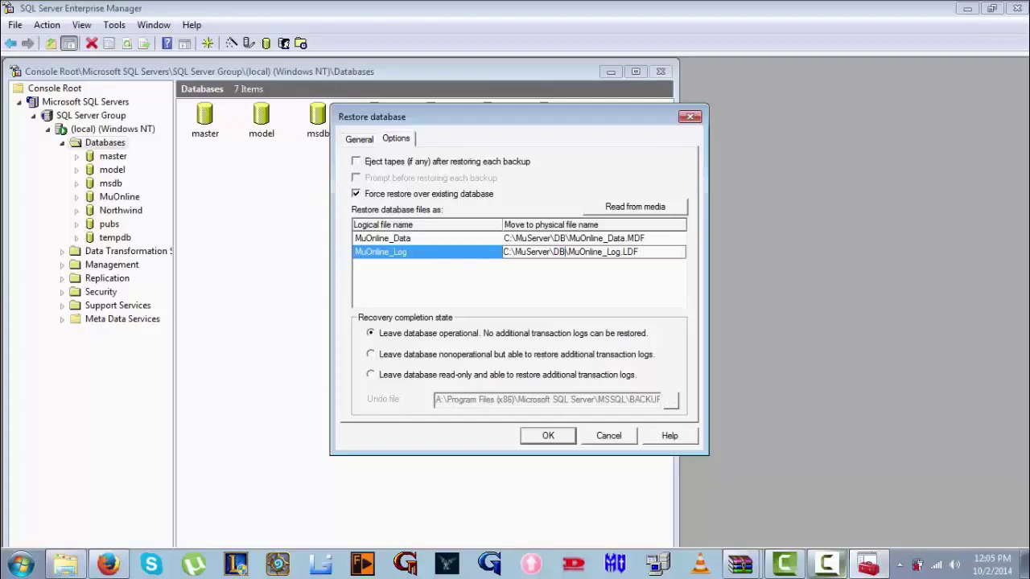
Correct the letter case in both file paths so they read C:\muserver\DB\..
left_click(522, 238)
left_click(522, 238)
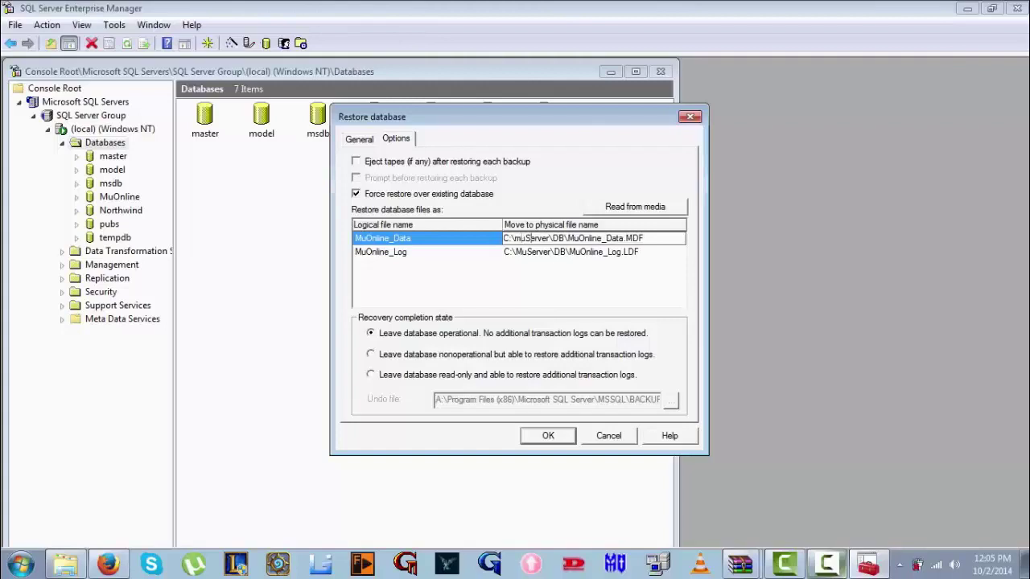
key("Delete")
type("s")
key("Down")
left_click(520, 252)
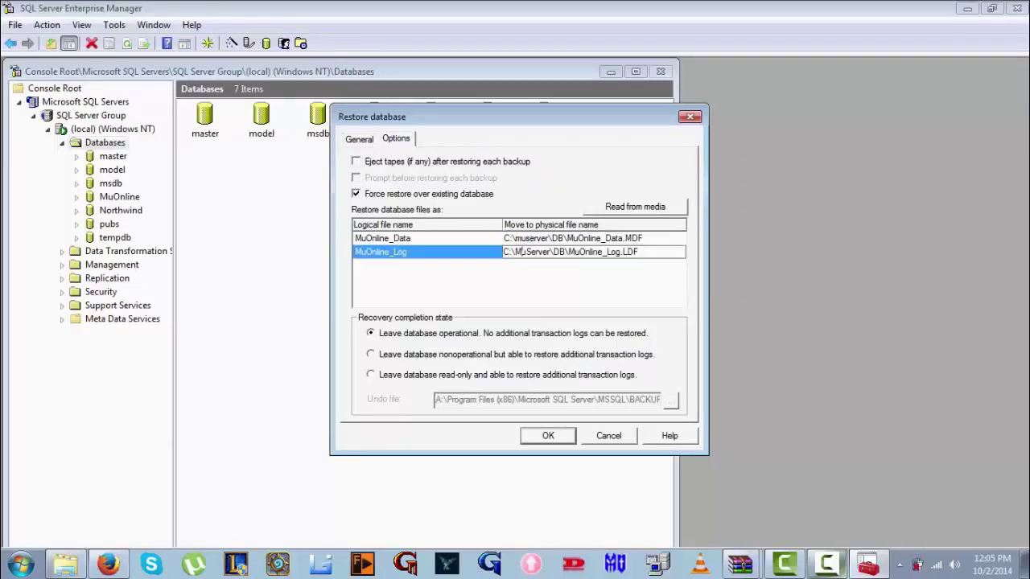
key("BackSpace")
type("m")
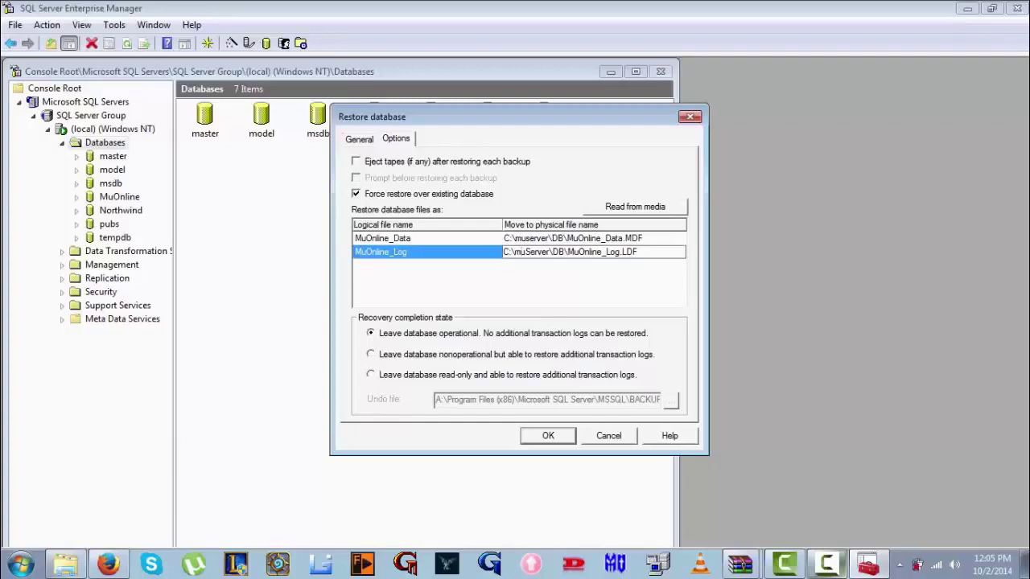
left_click(529, 252)
key("BackSpace")
type("s")
type("s")
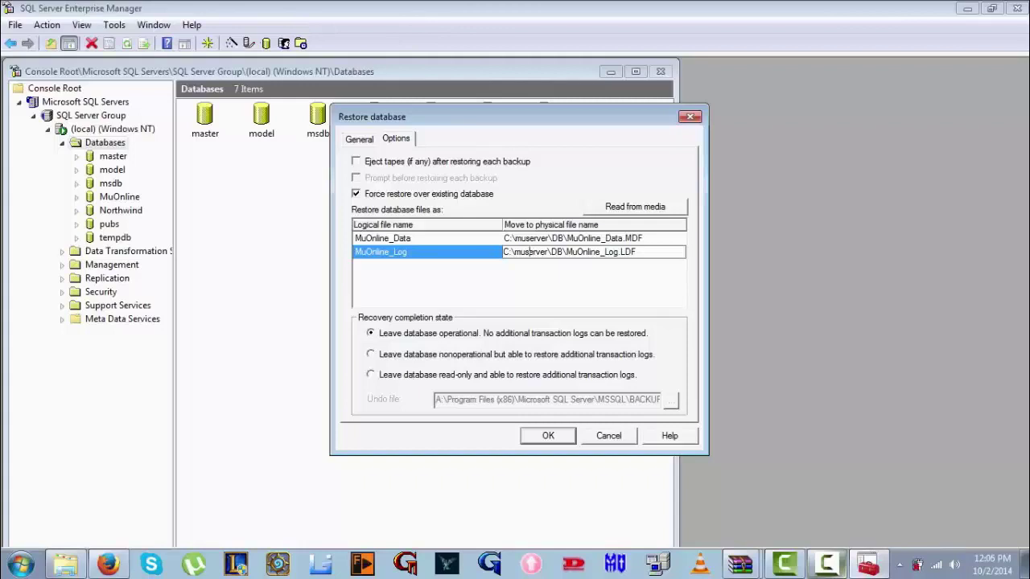
key("Return")
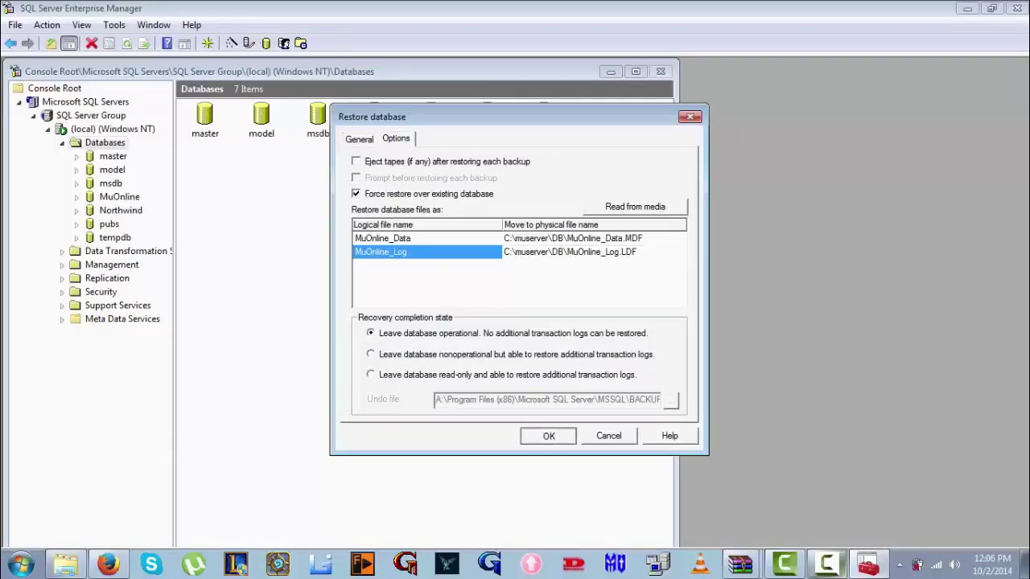
Run the MuOnline restore, dismiss the success message, and return to the muserver folder
key("Return")
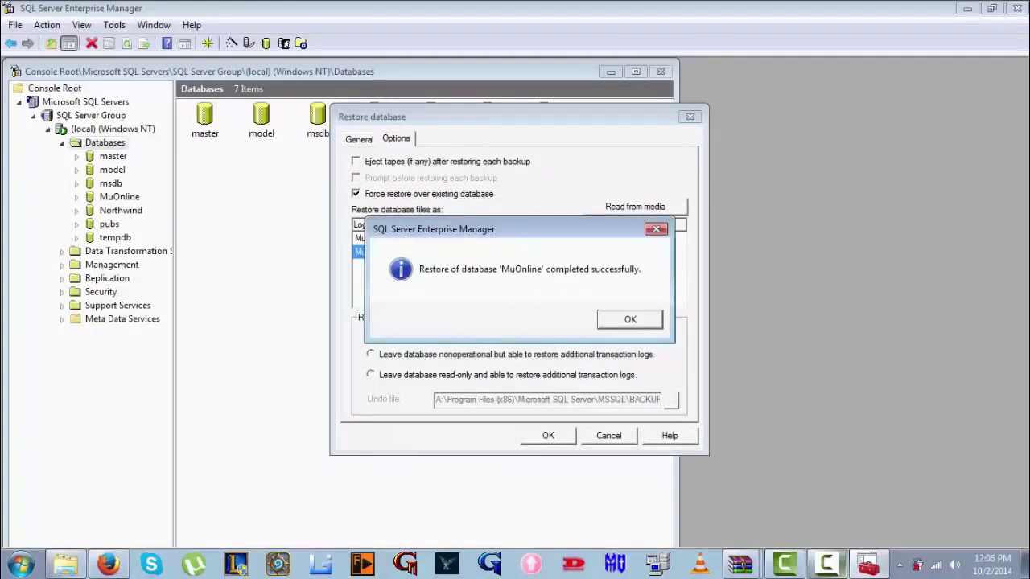
key("Return")
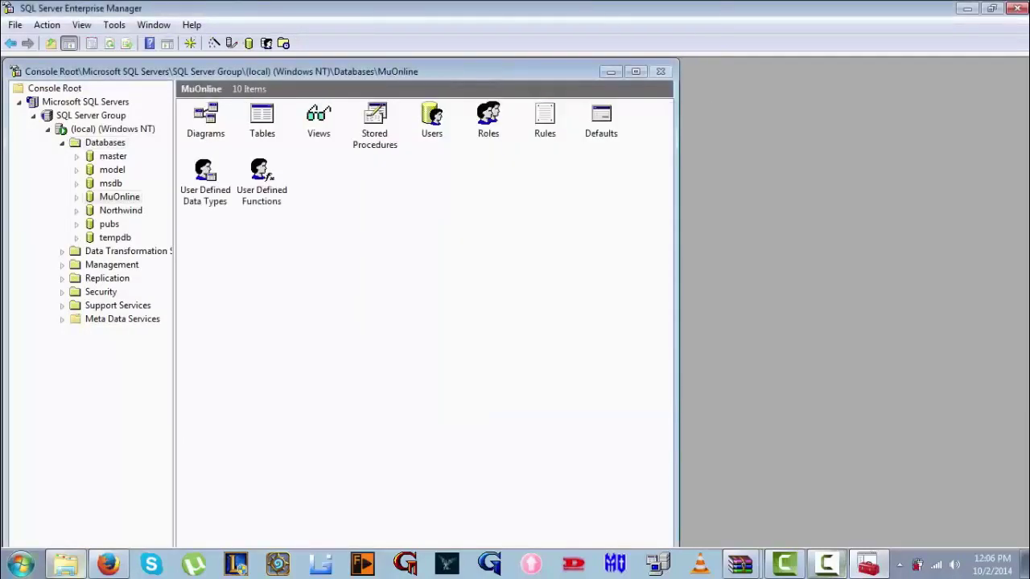
left_click(65, 563)
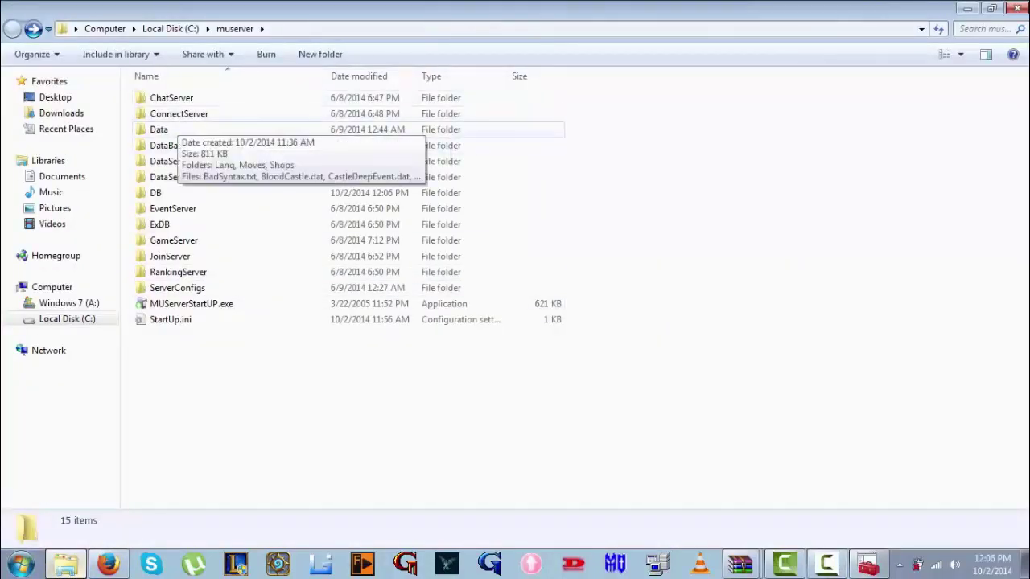
Run DataBase\odbc.reg, accepting the security, registry and success prompts, then go back to muserver
double_click(168, 145)
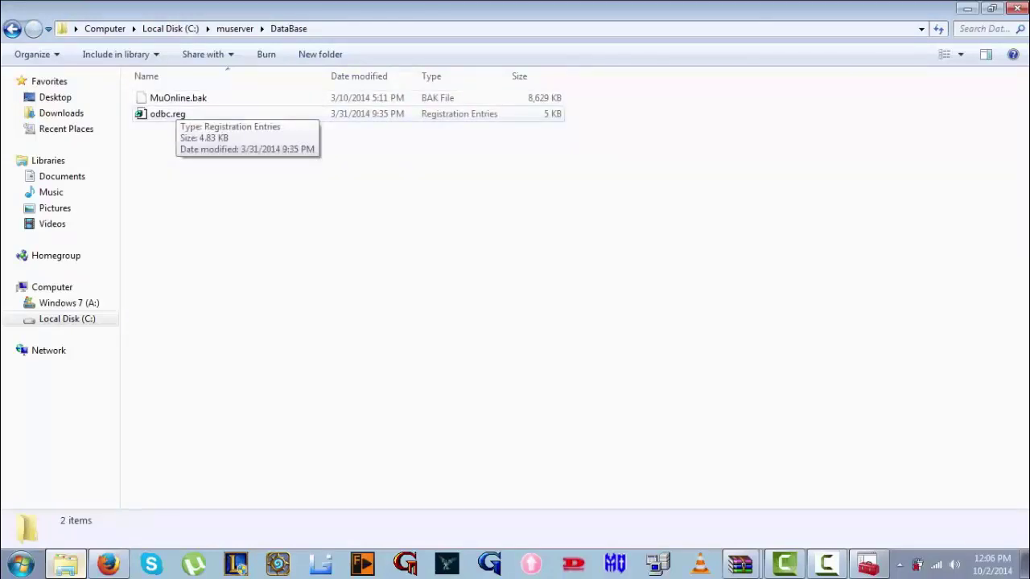
double_click(168, 114)
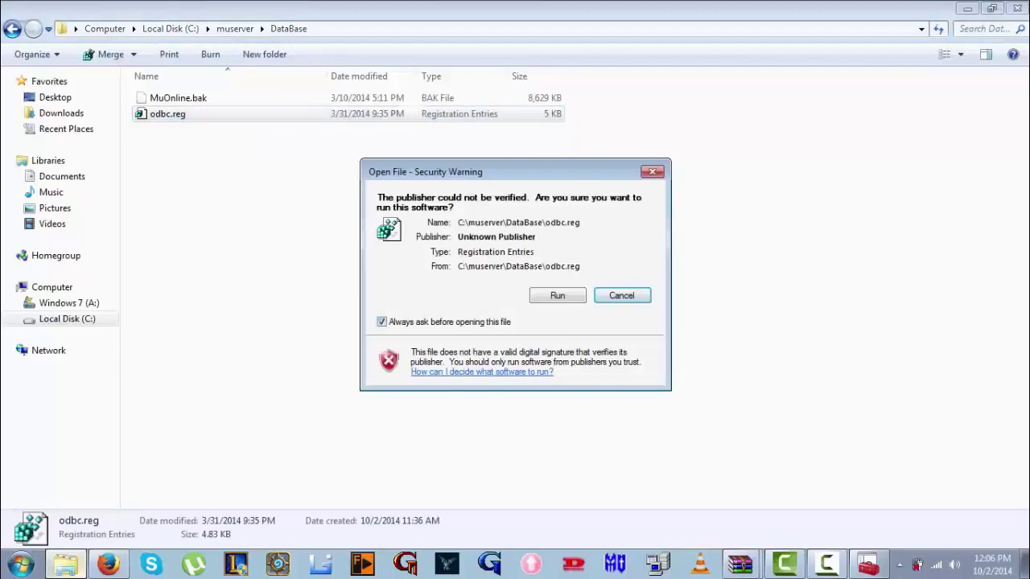
key("alt+r")
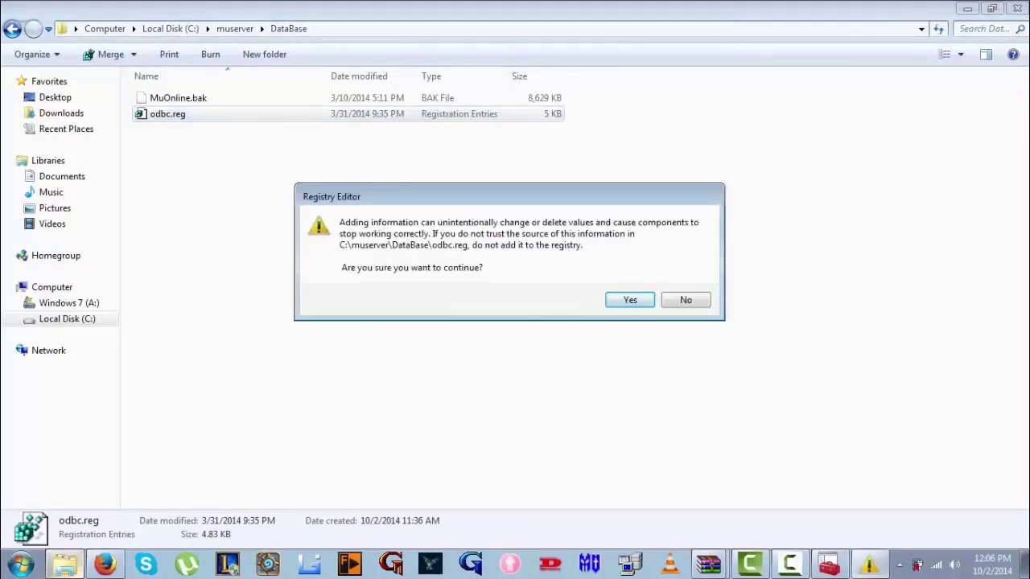
key("Return")
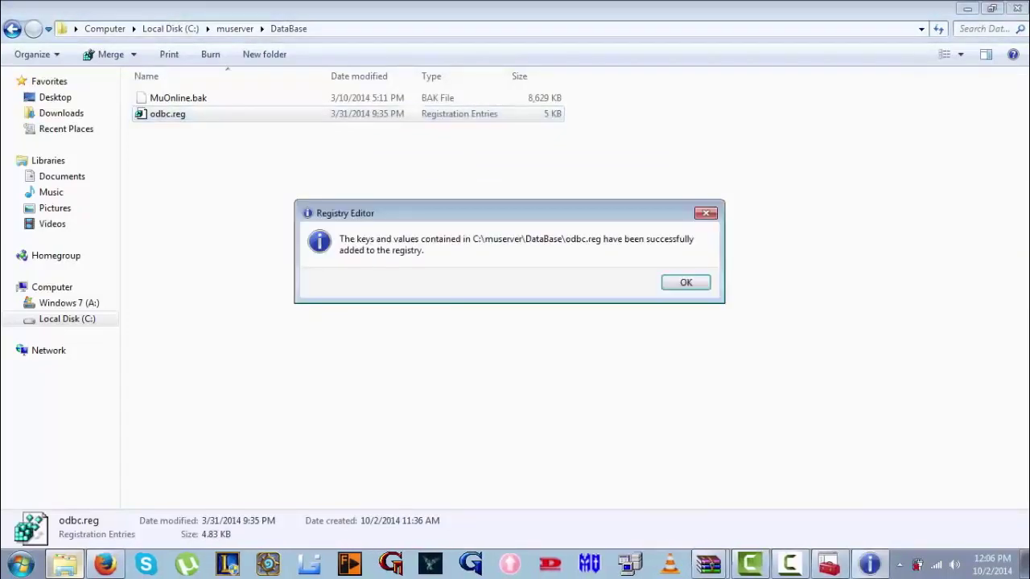
key("Return")
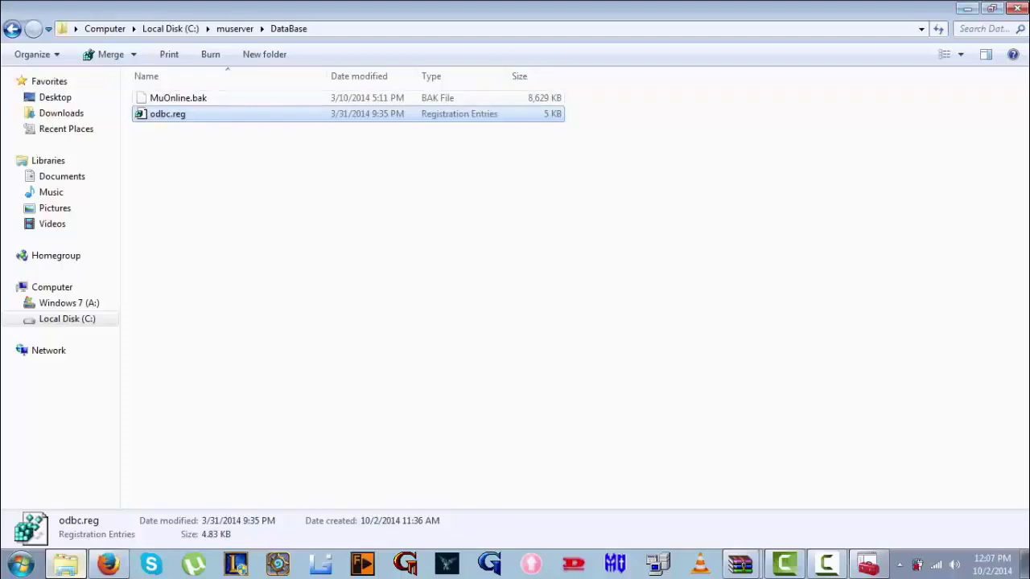
left_click(12, 28)
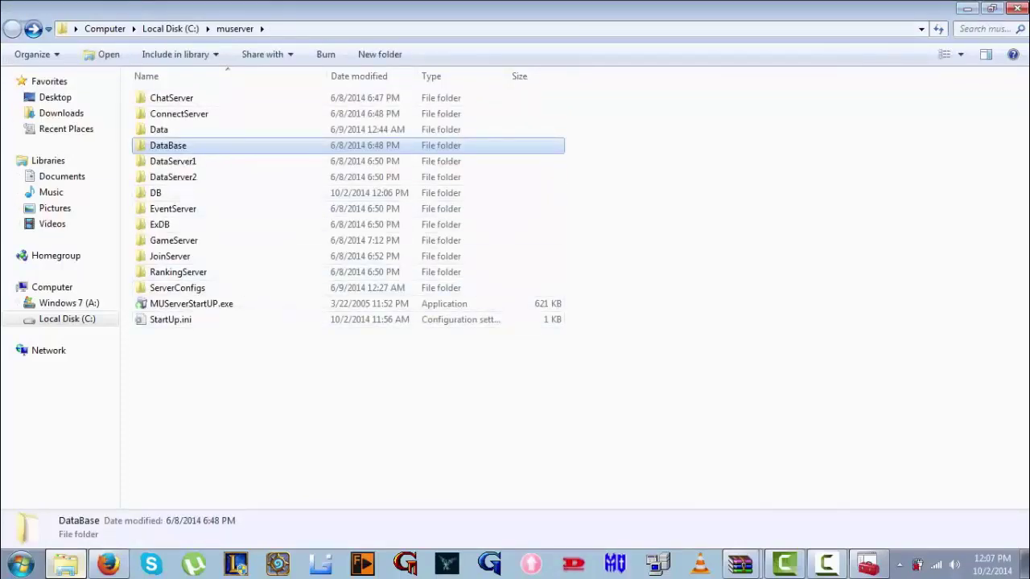
Launch MUServerStartUP.exe without the file warning and dismiss its load error messages
key("ctrl+space")
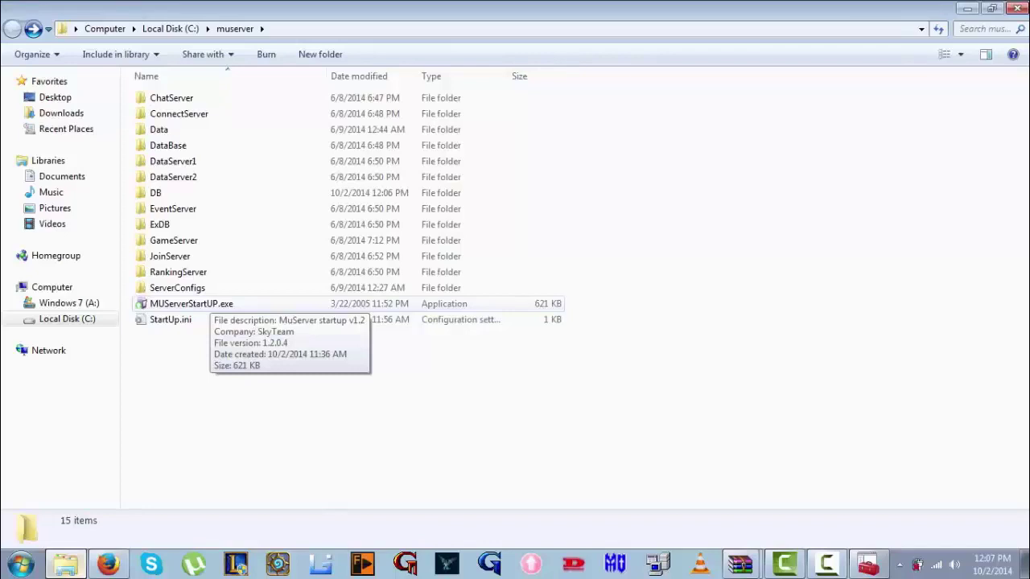
double_click(193, 303)
left_click(381, 322)
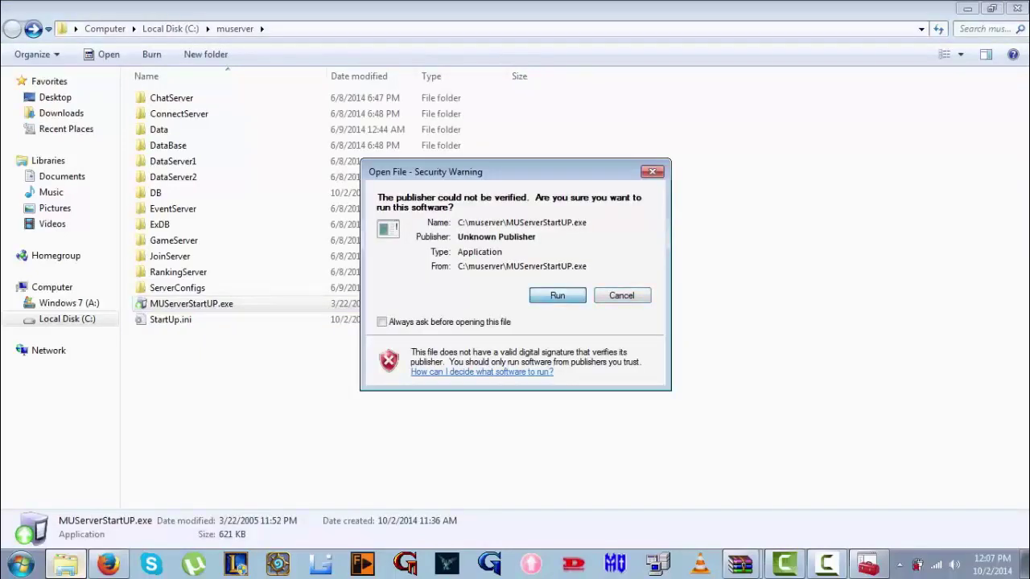
key("Return")
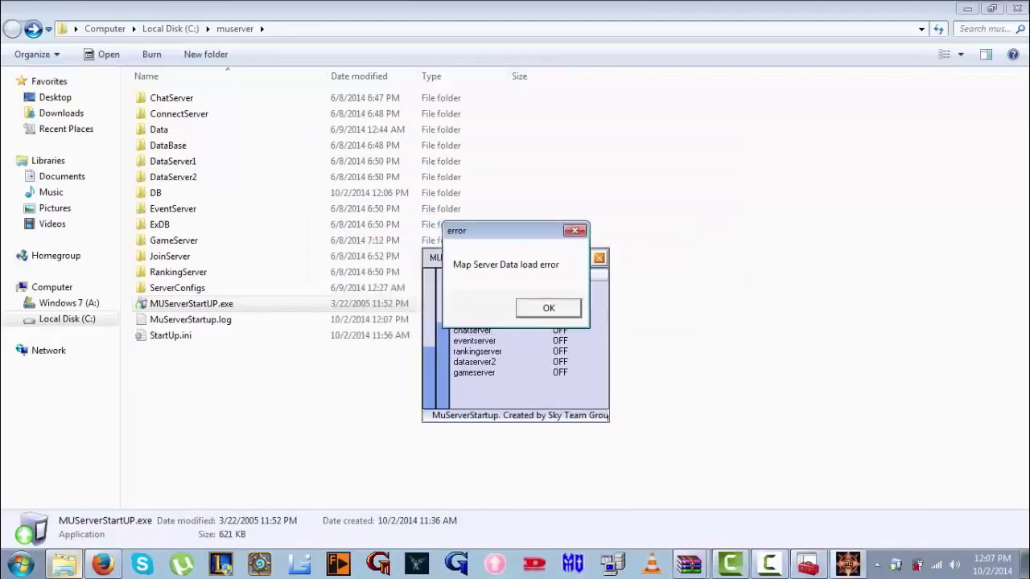
key("Return")
key("Return")
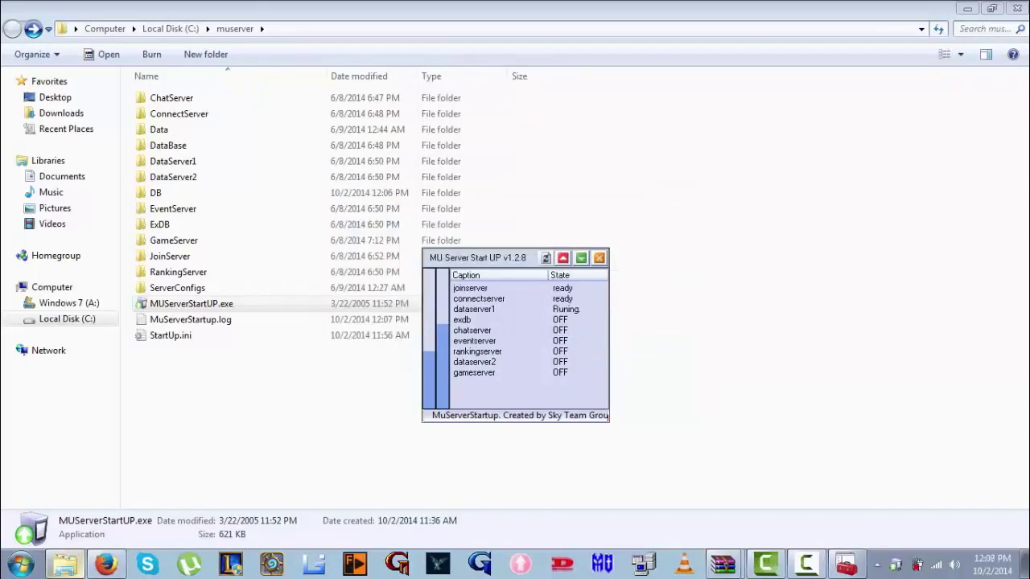
Close the server startup window, show the desktop, and bring up the Start menu
left_click(598, 257)
left_click(518, 324)
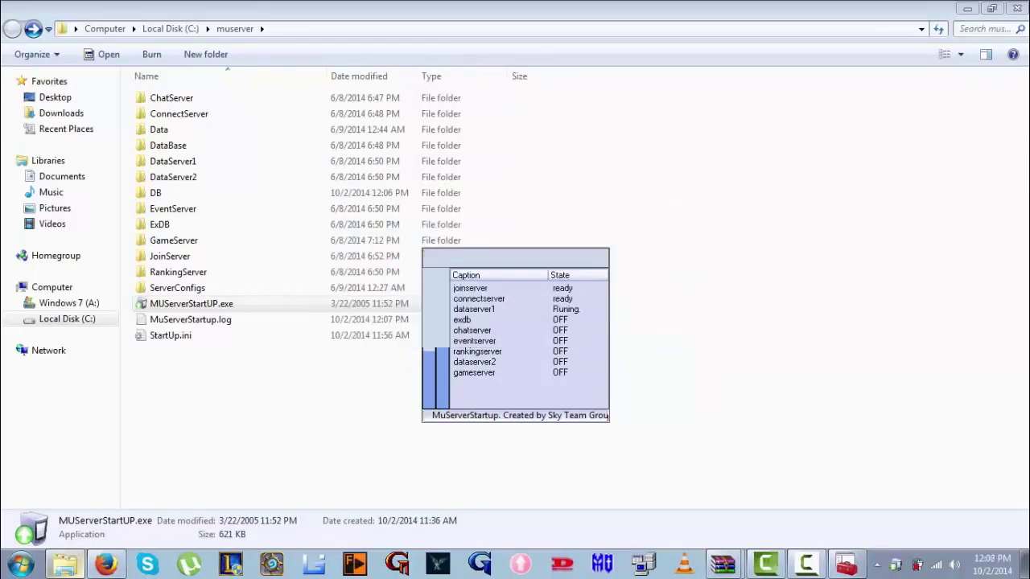
left_click(638, 233)
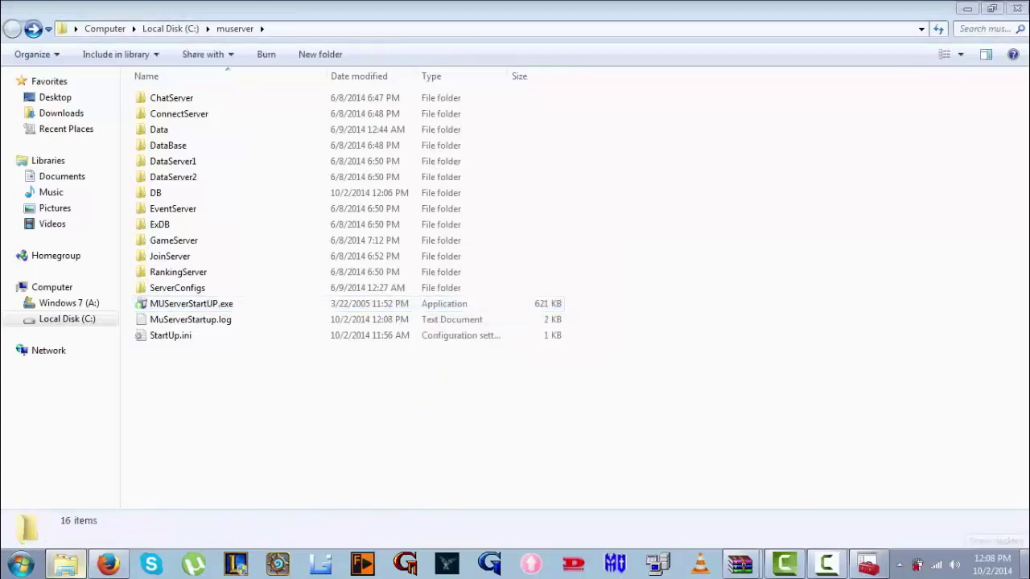
key("super+d")
key("super")
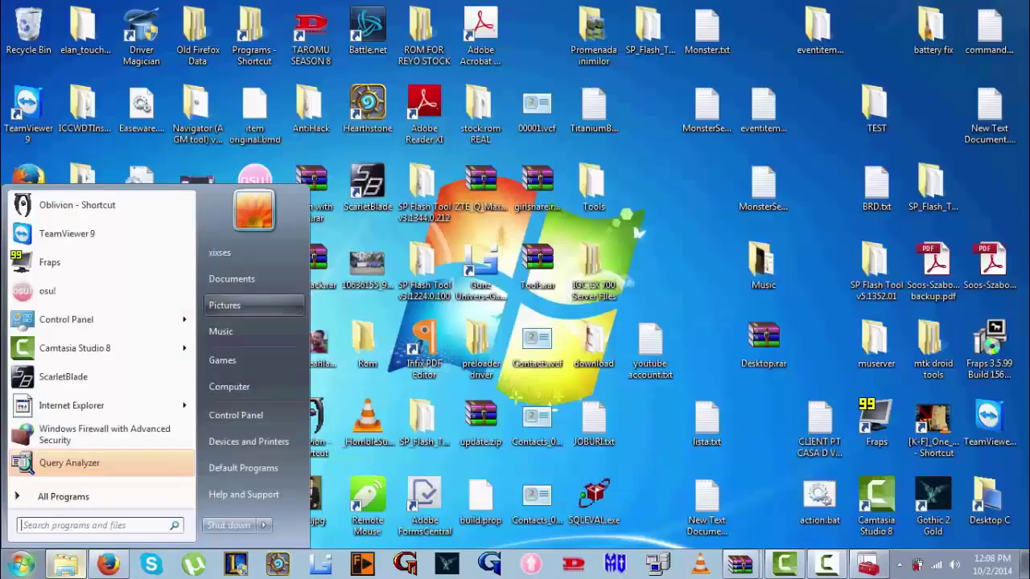
Run DSMU.exe from Local Disk (C:) and extract the client to C:\Test Client
left_click(233, 387)
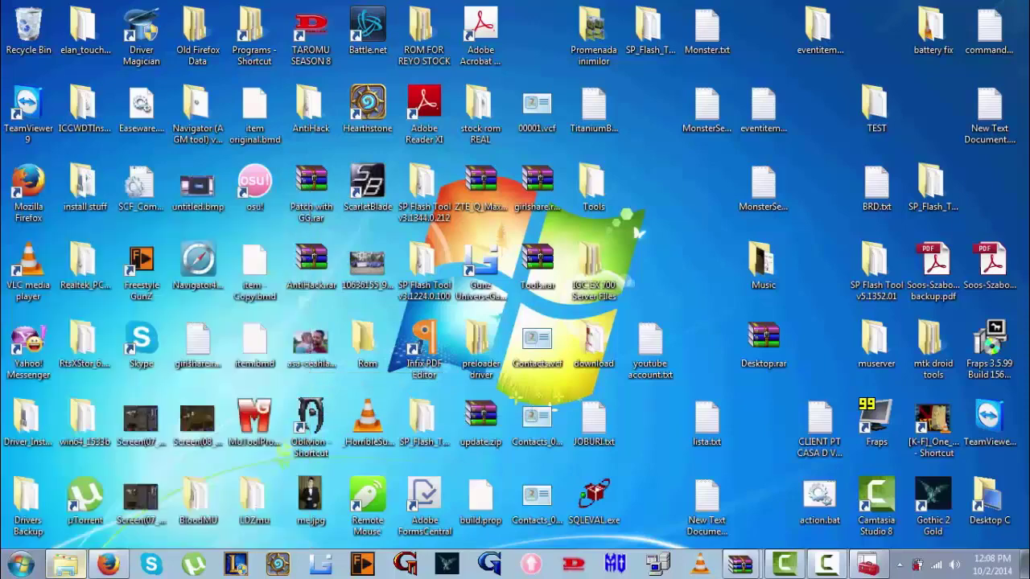
double_click(592, 251)
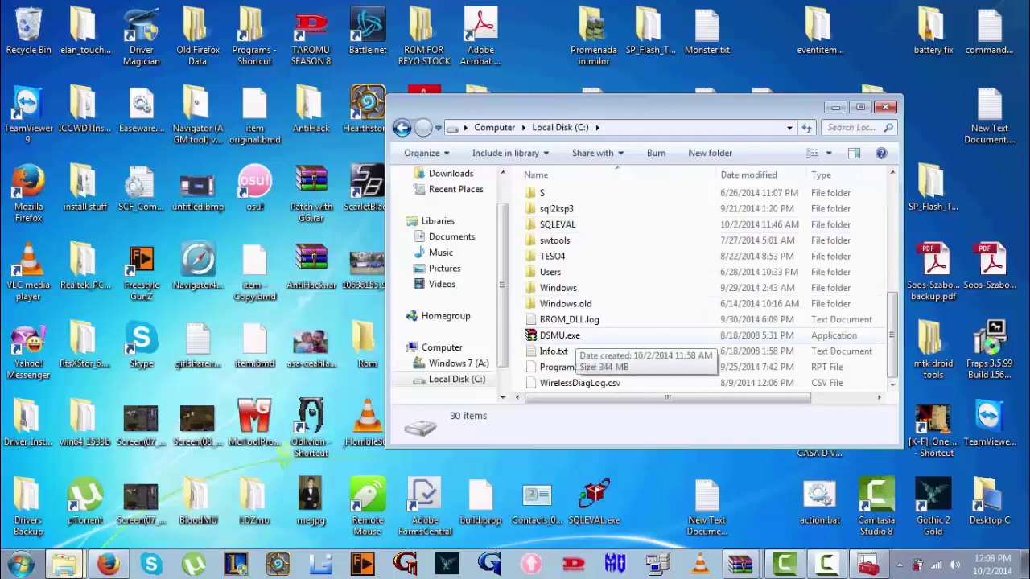
double_click(563, 337)
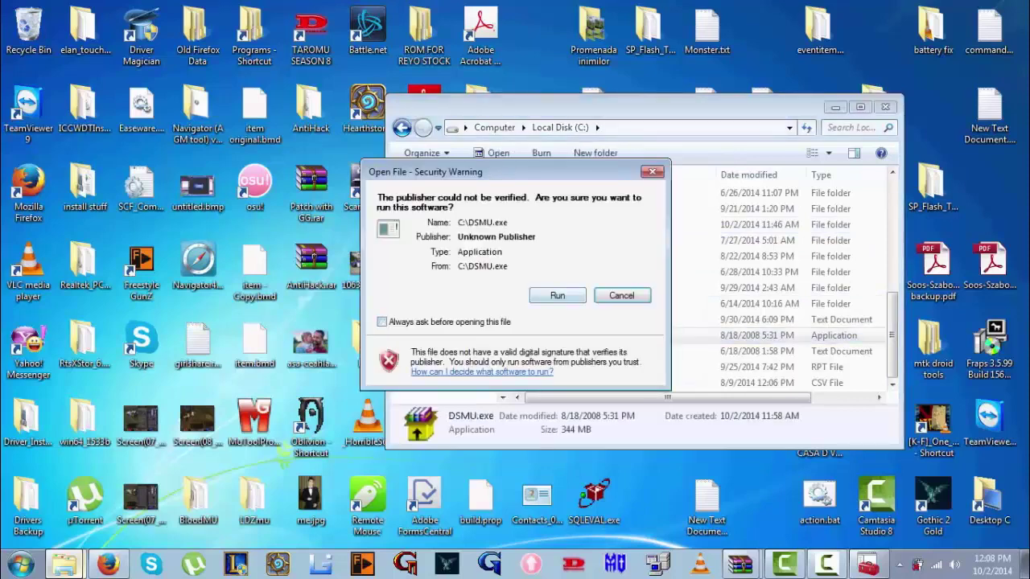
left_click(557, 295)
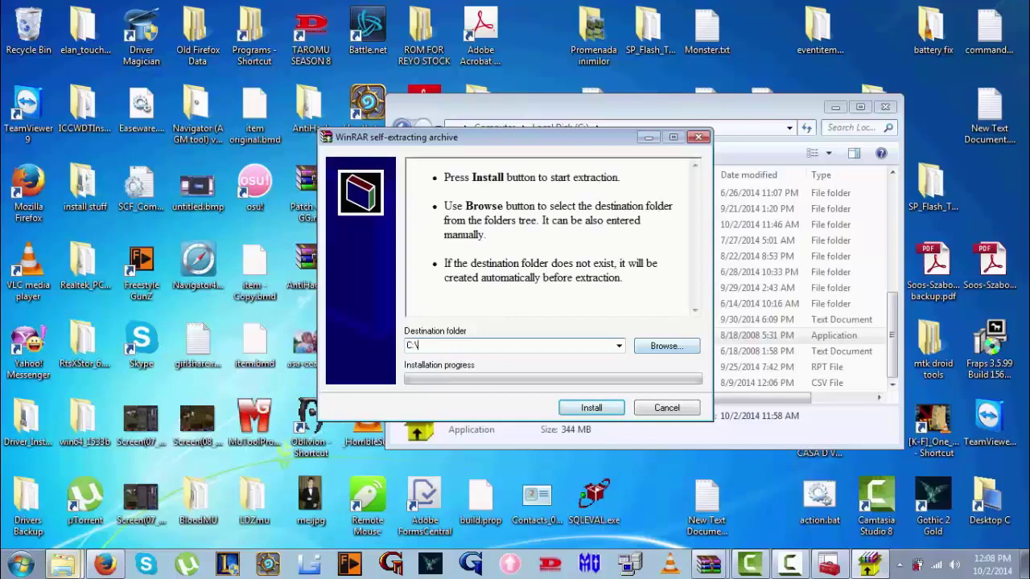
type("Test Client")
key("Return")
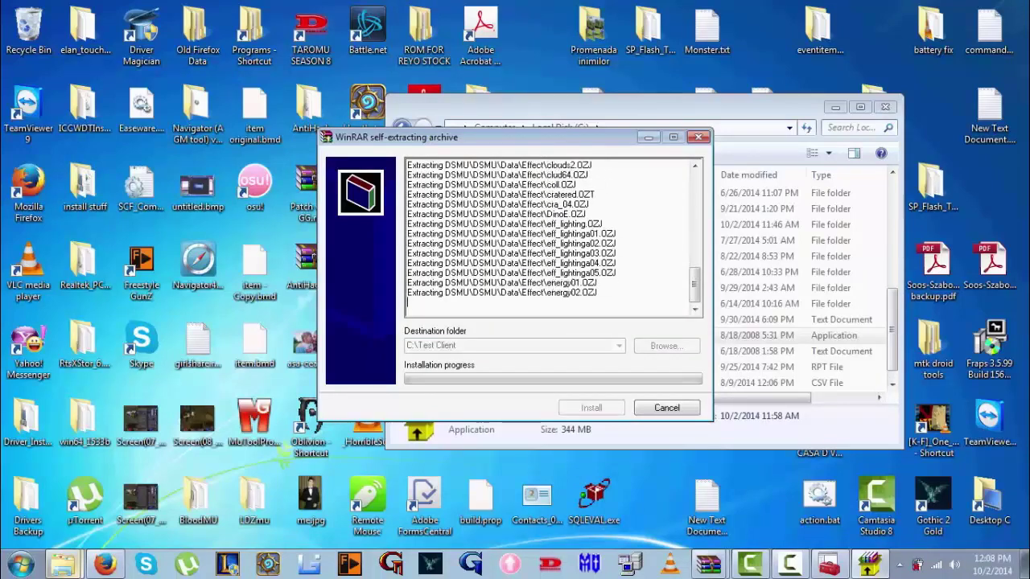
Browse in the C drive listing to Test Client > DSMU
left_click(566, 304)
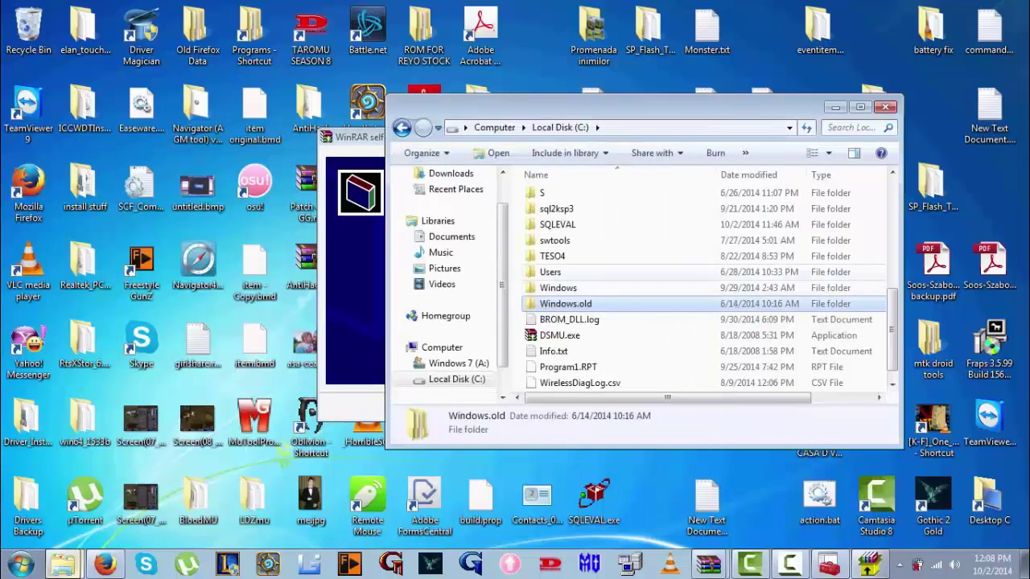
scroll(612, 273, "up", 10)
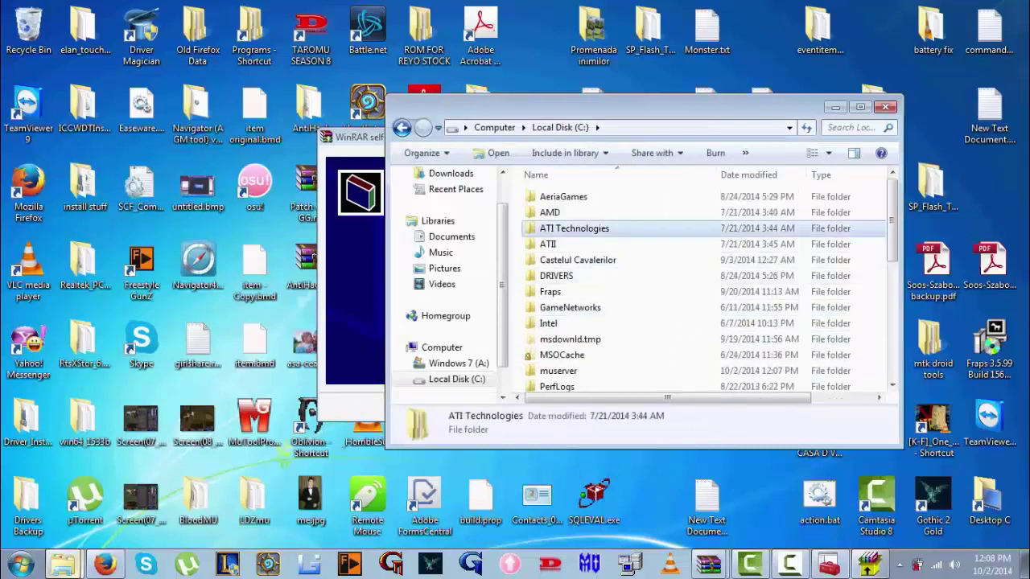
type("test")
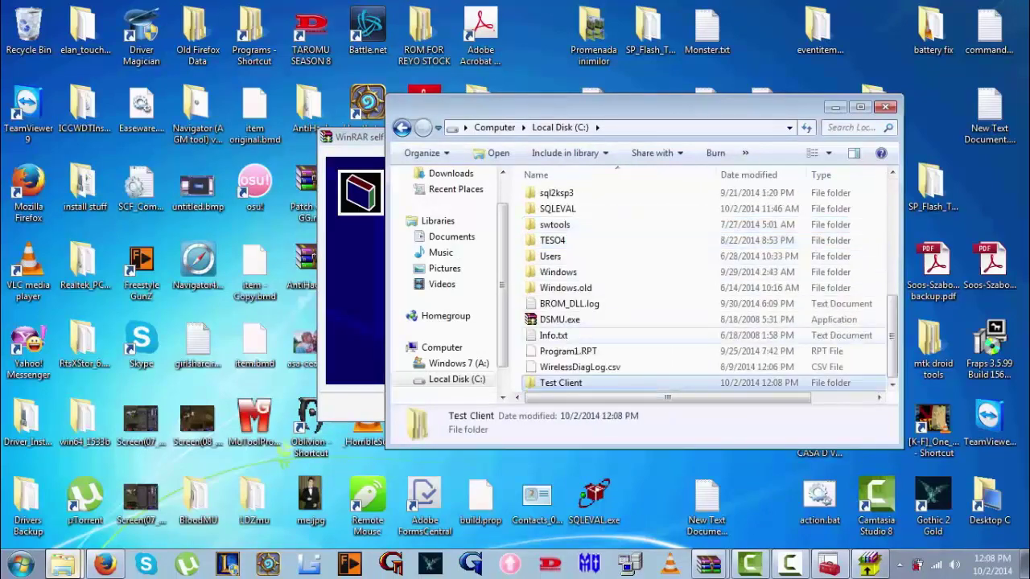
key("Return")
key("Down")
key("Return")
key("Down")
Enter the inner DSMU folder and view config.ini in Notepad, then close it
key("Return")
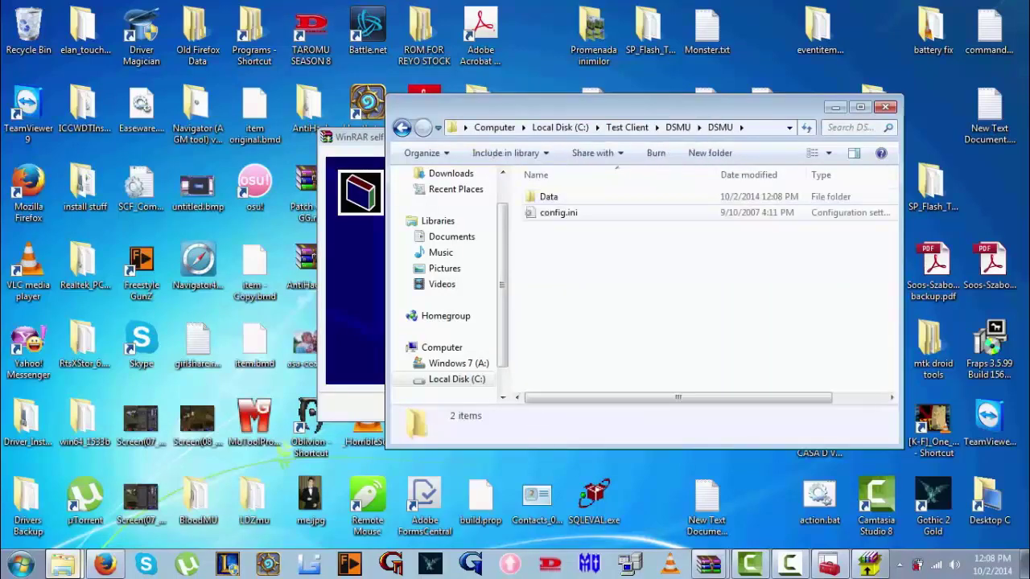
key("Down")
key("Return")
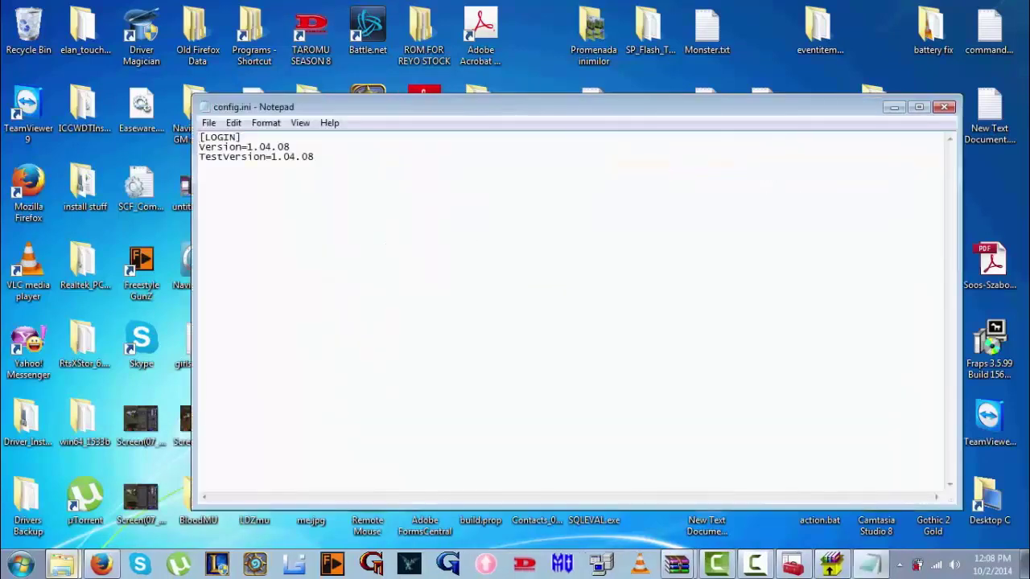
left_click(944, 107)
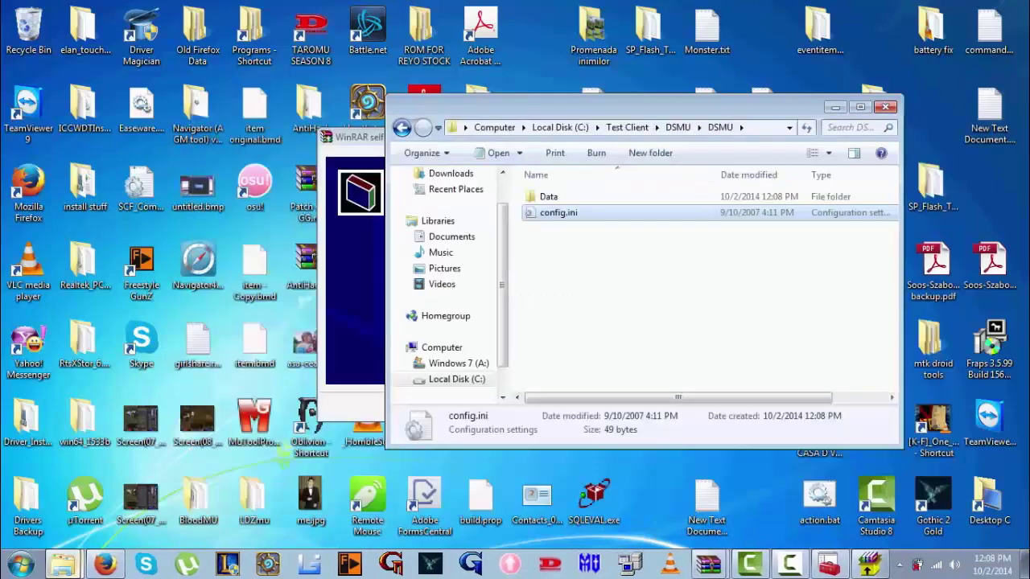
Move the extraction window aside and browse the client files, selecting KOR_LANG.CFG and message.wtf
left_click_drag(418, 125, 199, 12)
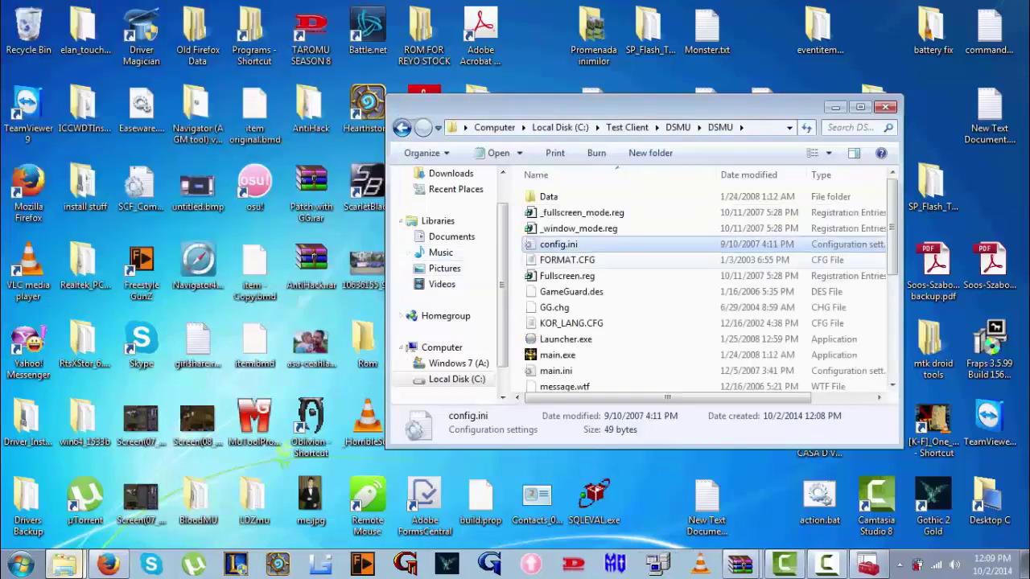
scroll(704, 289, "down", 3)
scroll(708, 290, "down", 2)
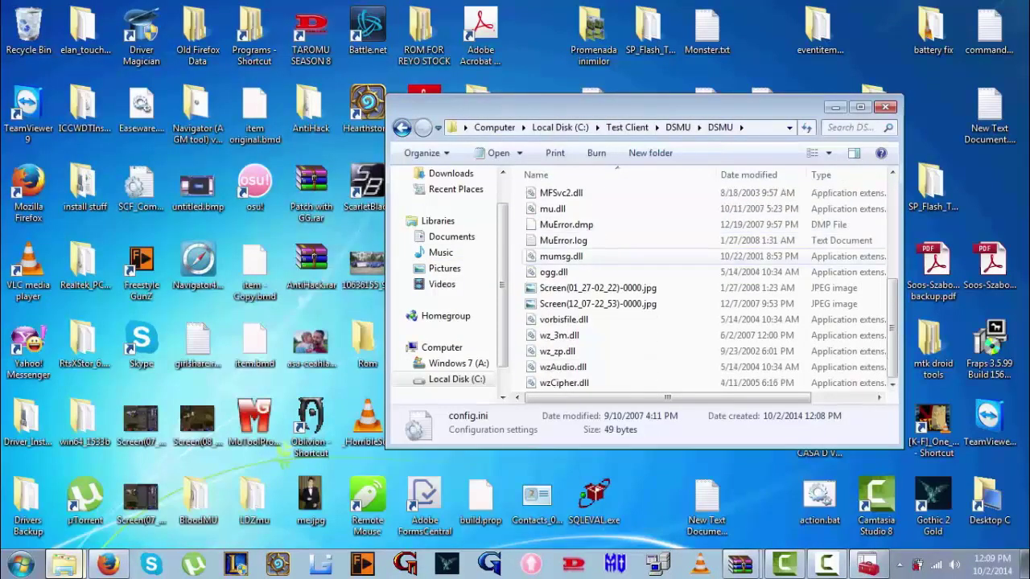
scroll(660, 266, "up", 1)
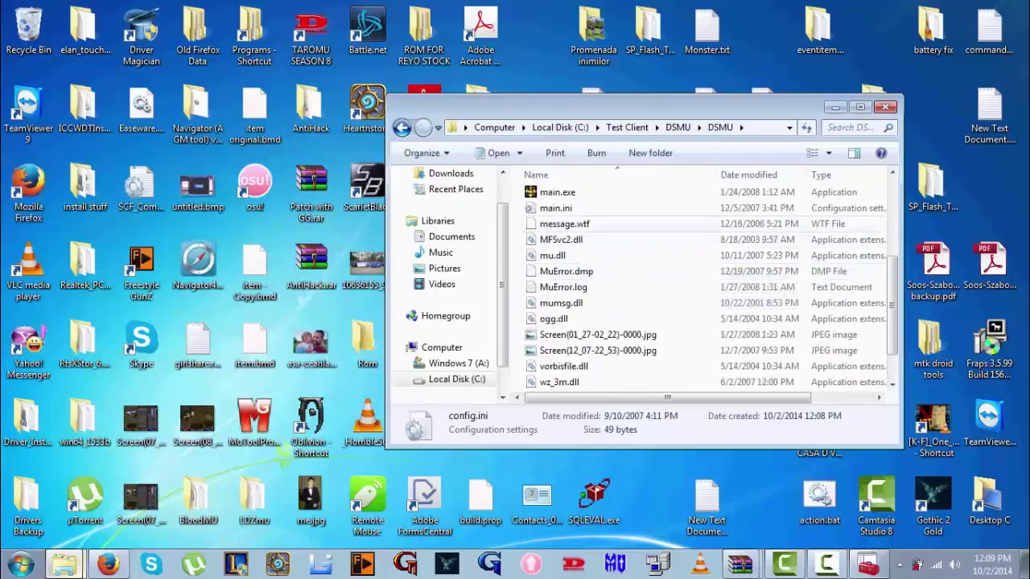
scroll(571, 207, "up", 1)
left_click(571, 208)
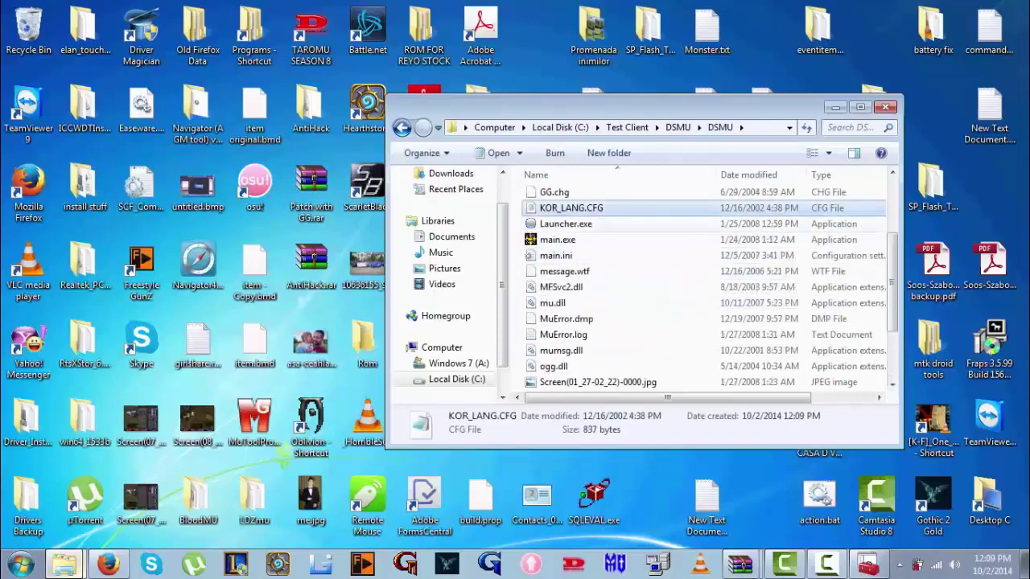
left_click(557, 271)
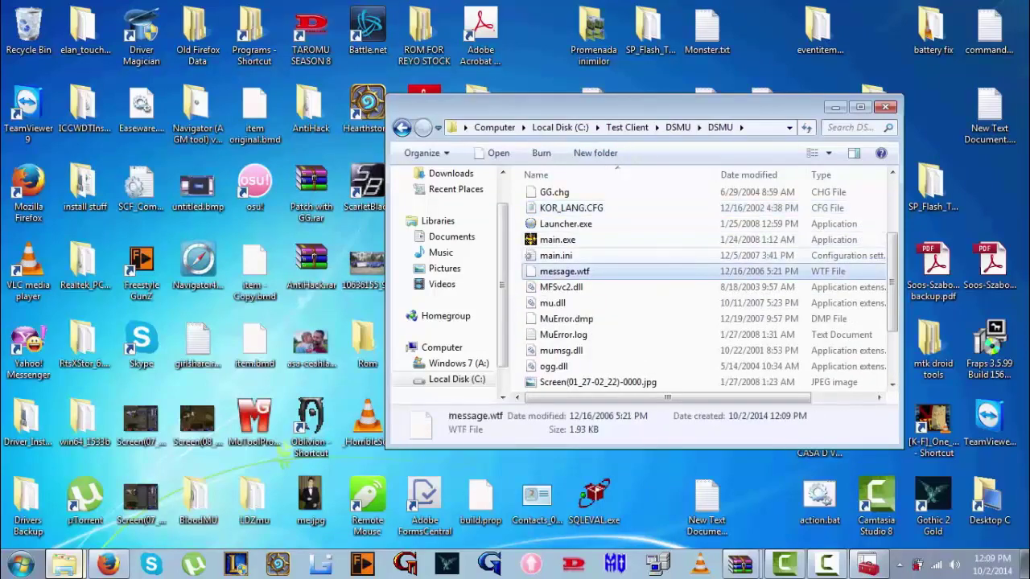
In main.ini, replace server address 212.50.24.220 with 5.15.59.69 and save
double_click(555, 255)
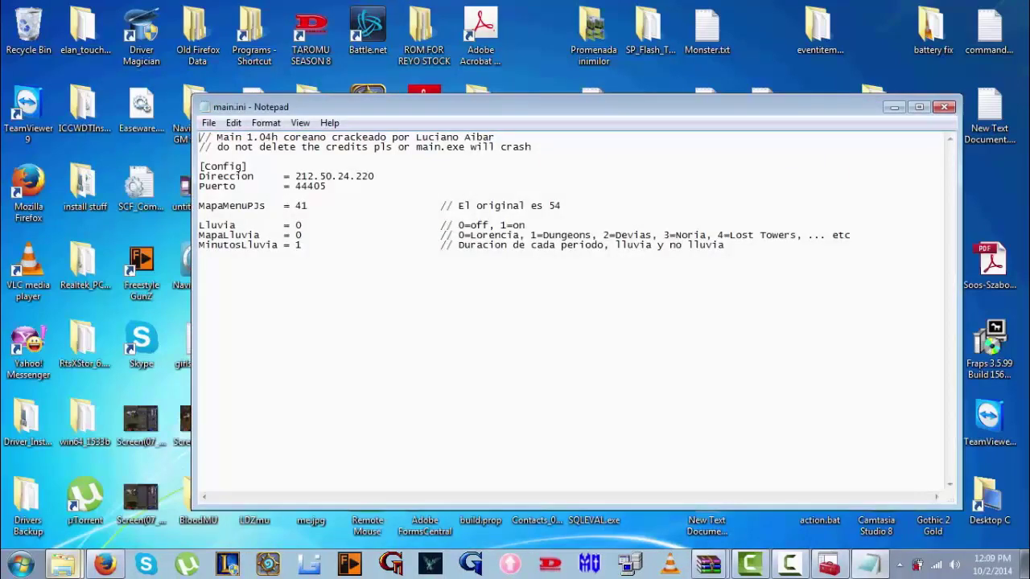
left_click_drag(375, 176, 295, 176)
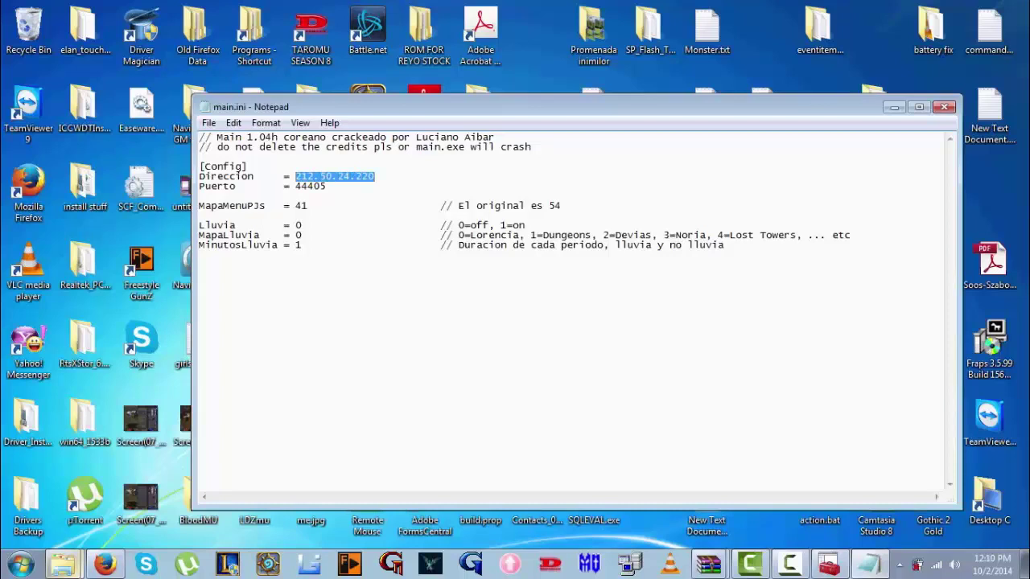
type("5.15.59.69")
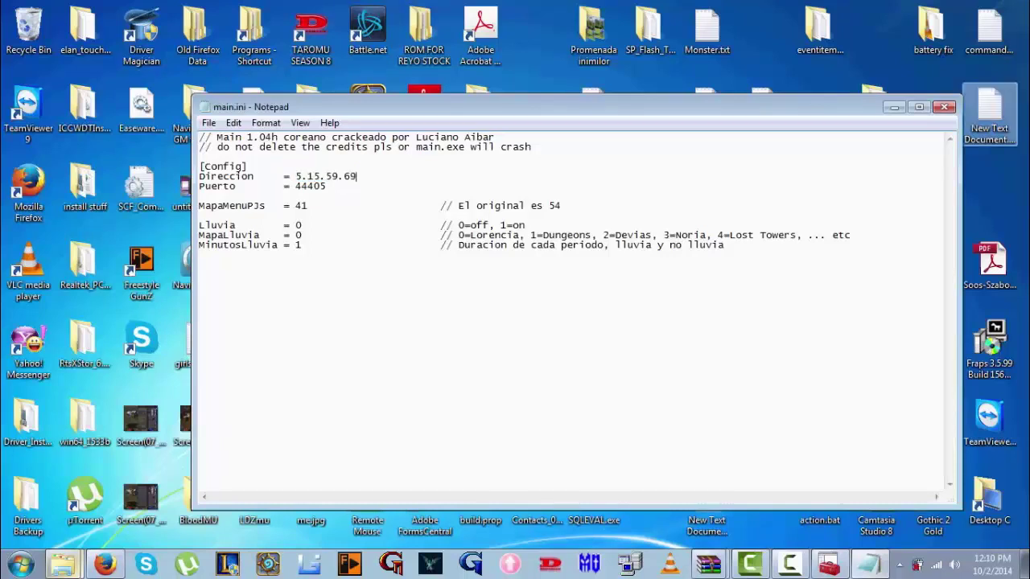
left_click(944, 106)
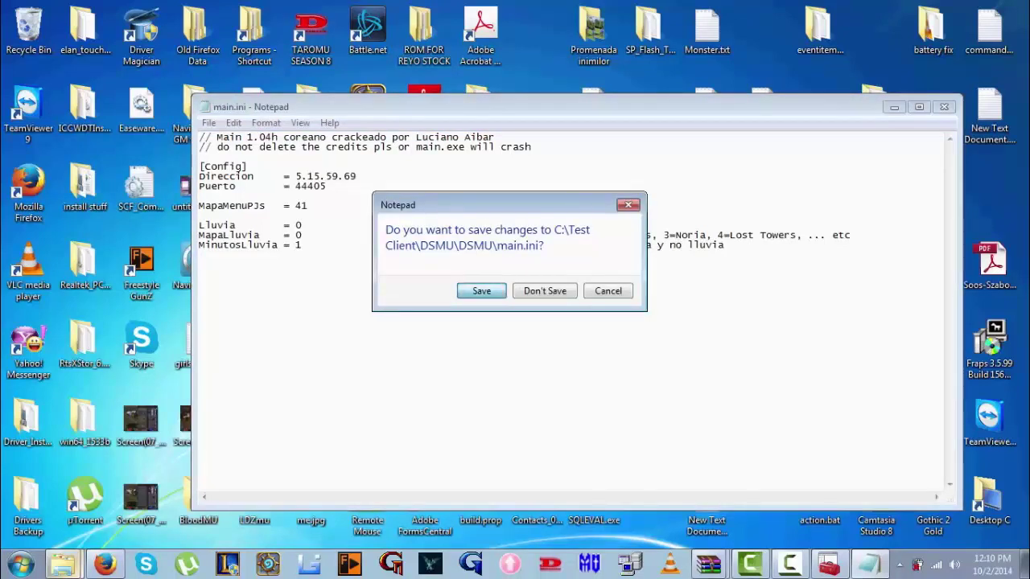
left_click(481, 290)
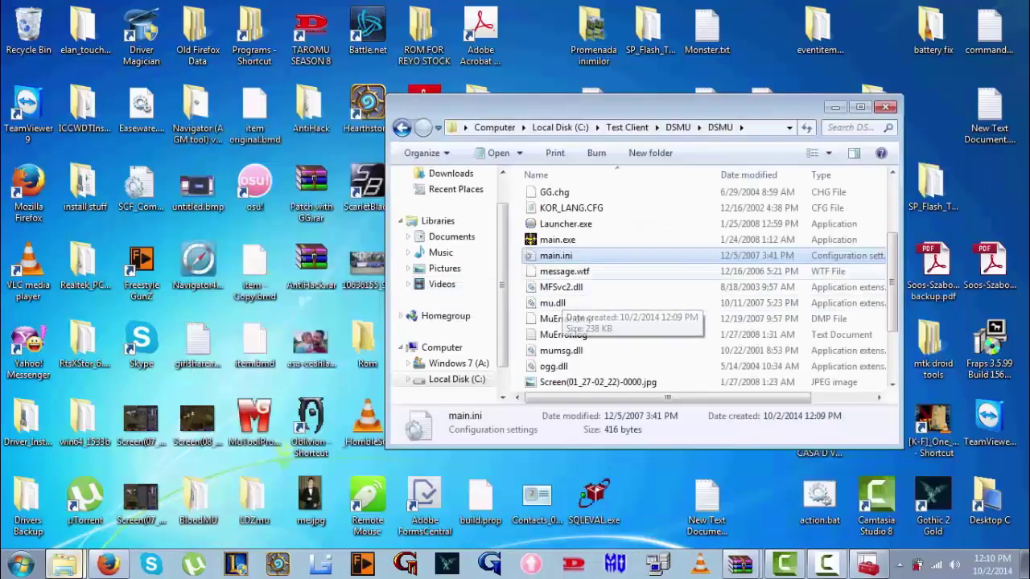
Reopen main.ini to verify the new address, then open config.ini
key("Return")
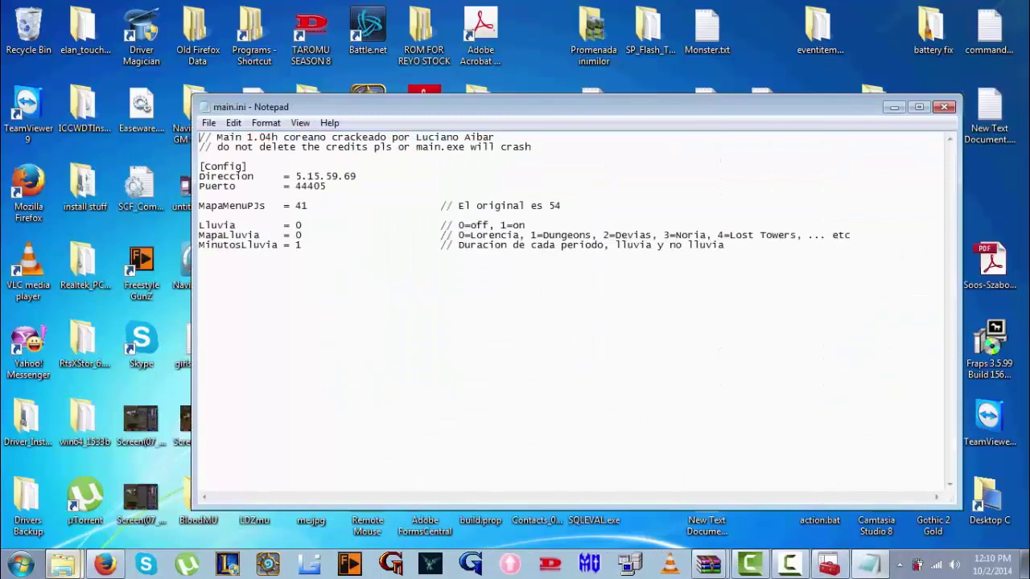
left_click(944, 106)
scroll(699, 290, "up", 3)
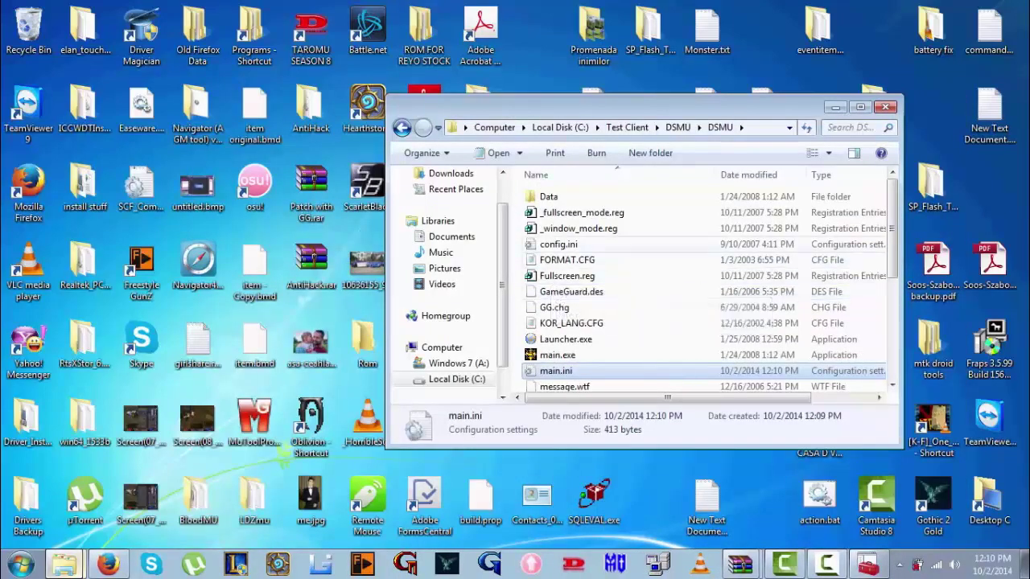
double_click(558, 244)
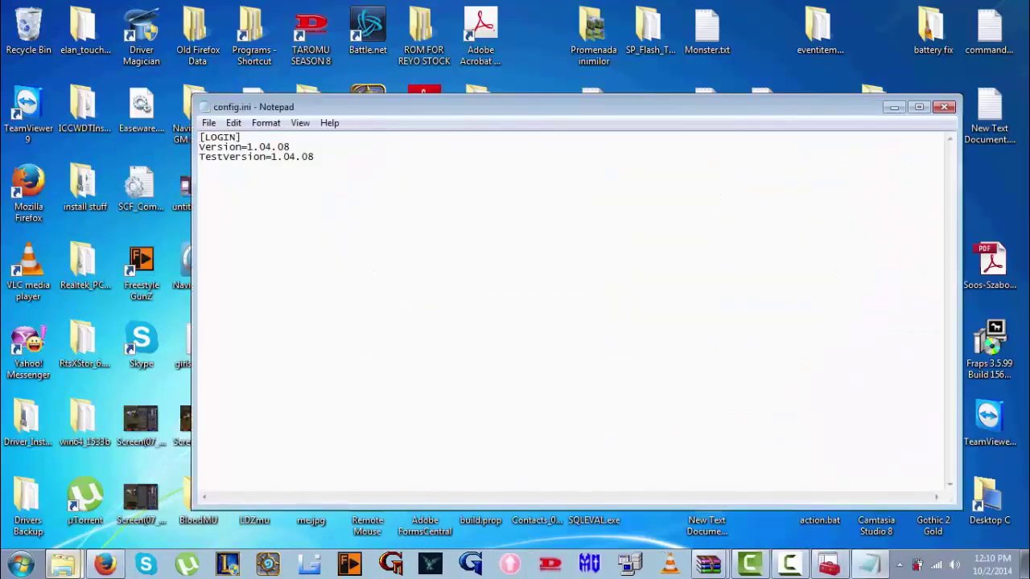
Close config.ini, switch to the muserver window, and dismiss the Program Compatibility Assistant warning
left_click(944, 106)
scroll(700, 290, "down", 2)
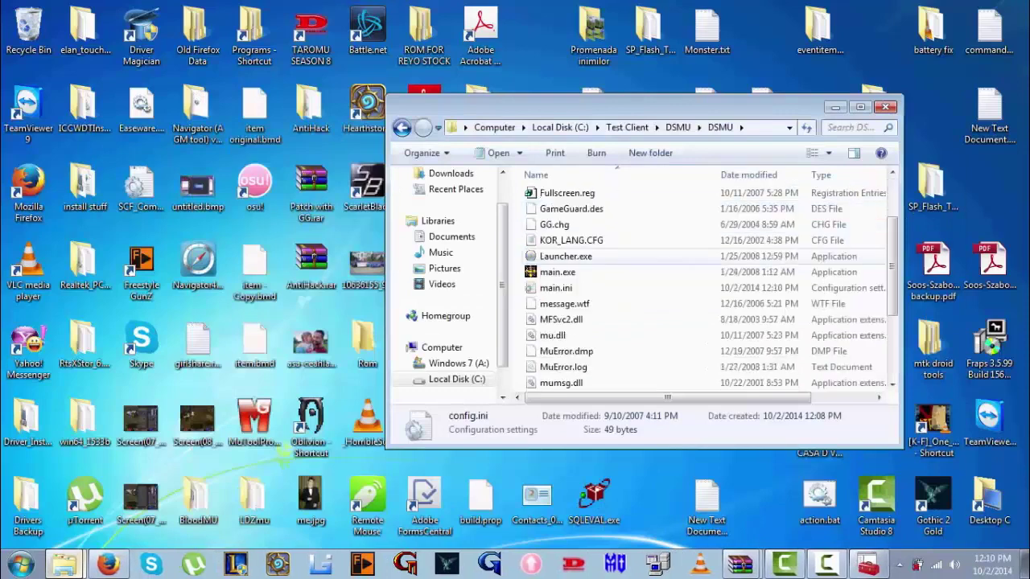
mouse_move(635, 257)
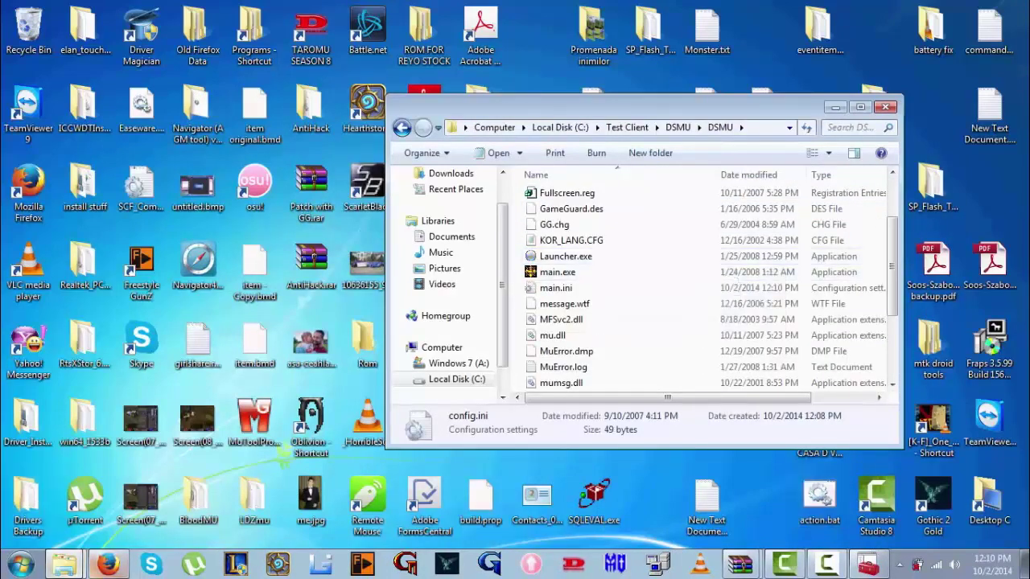
left_click(65, 563)
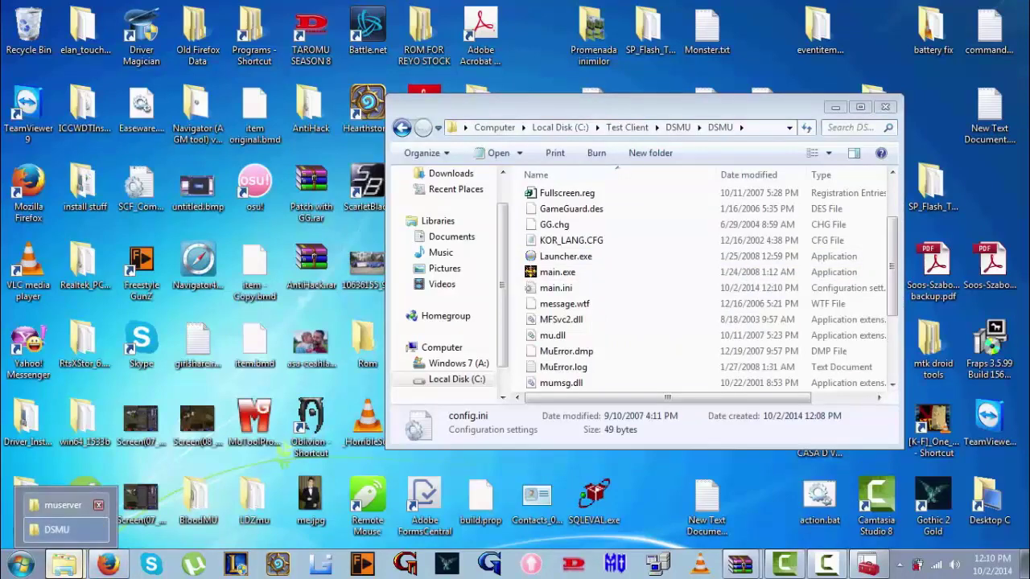
left_click(63, 505)
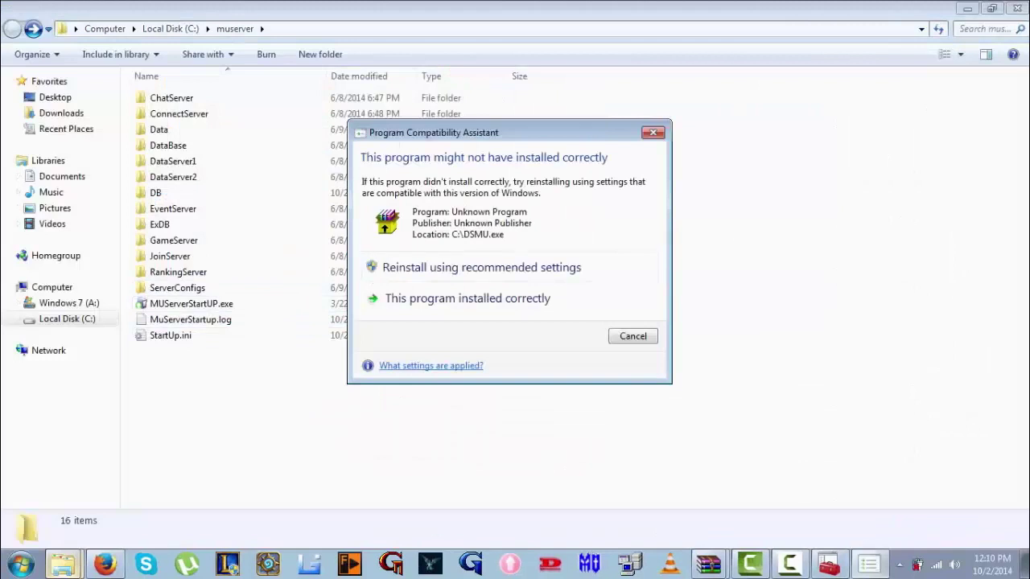
key("Escape")
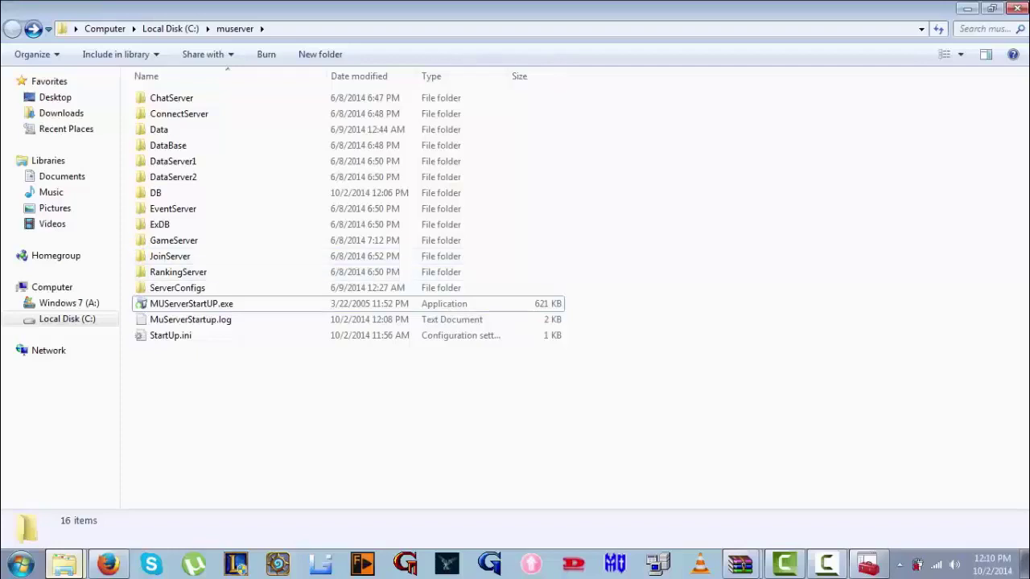
Return to the client's DSMU folder window and scroll through its file list
mouse_move(64, 563)
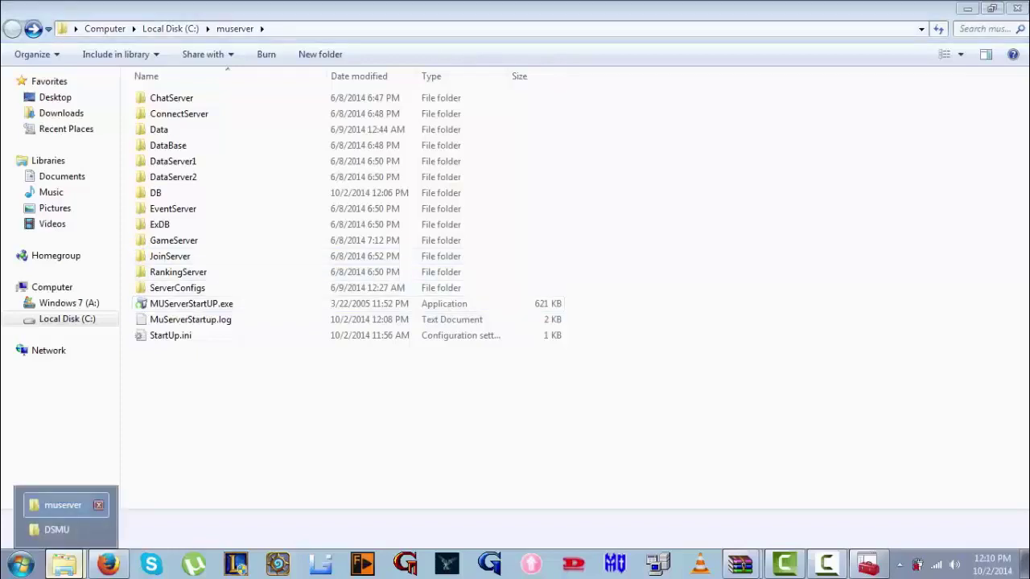
left_click(61, 526)
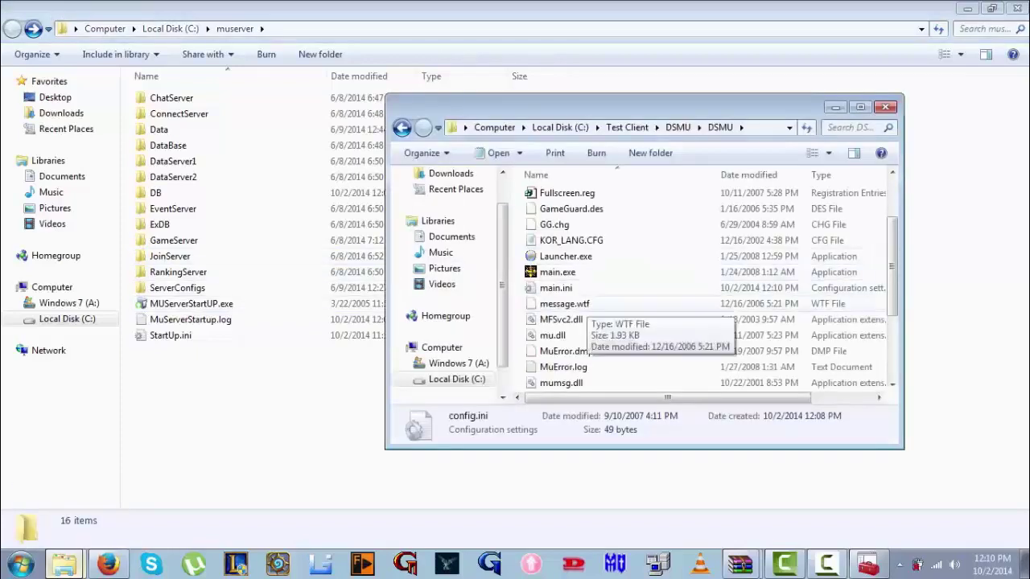
scroll(716, 306, "up", 1)
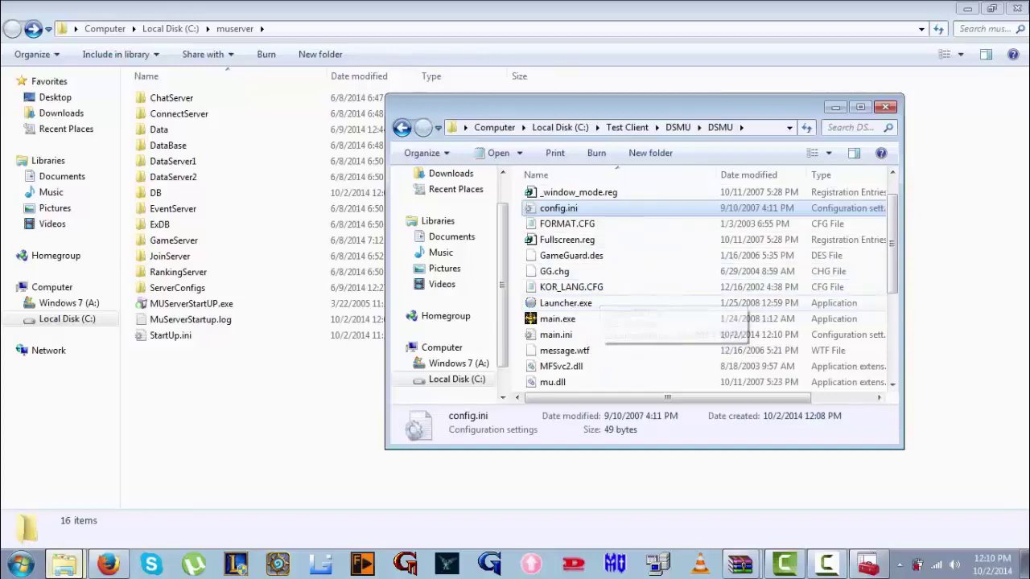
scroll(708, 290, "down", 3)
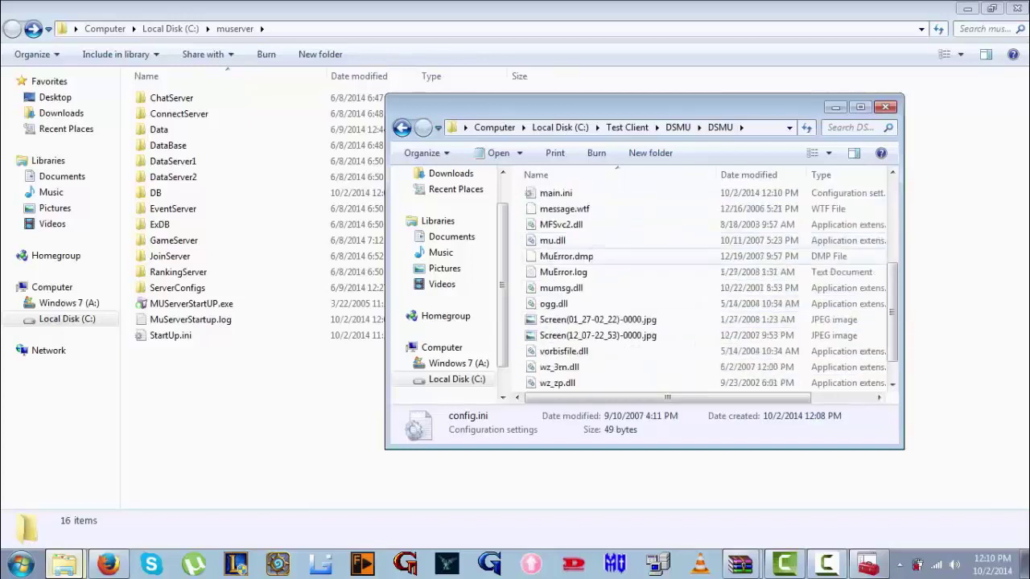
scroll(708, 289, "up", 1)
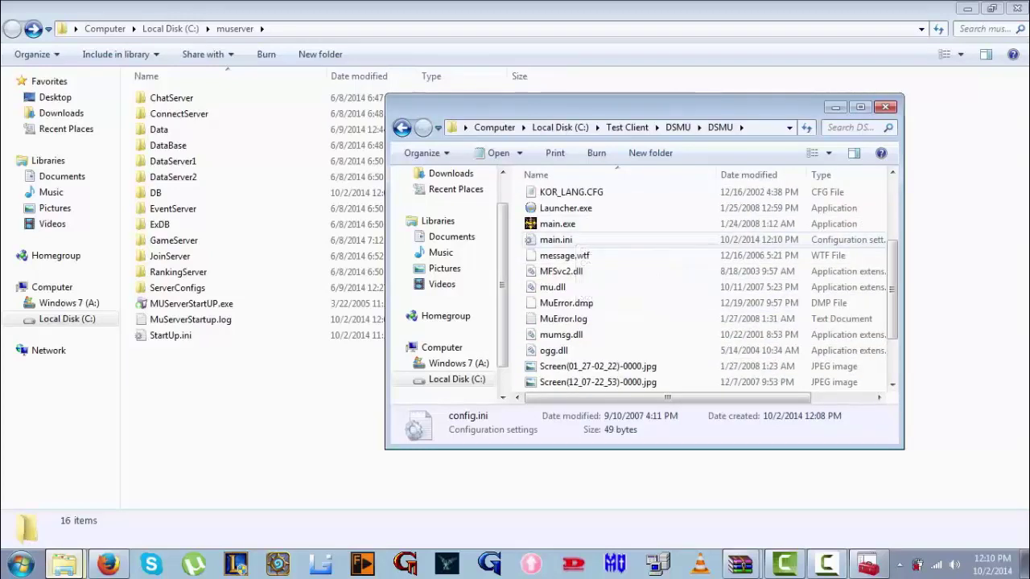